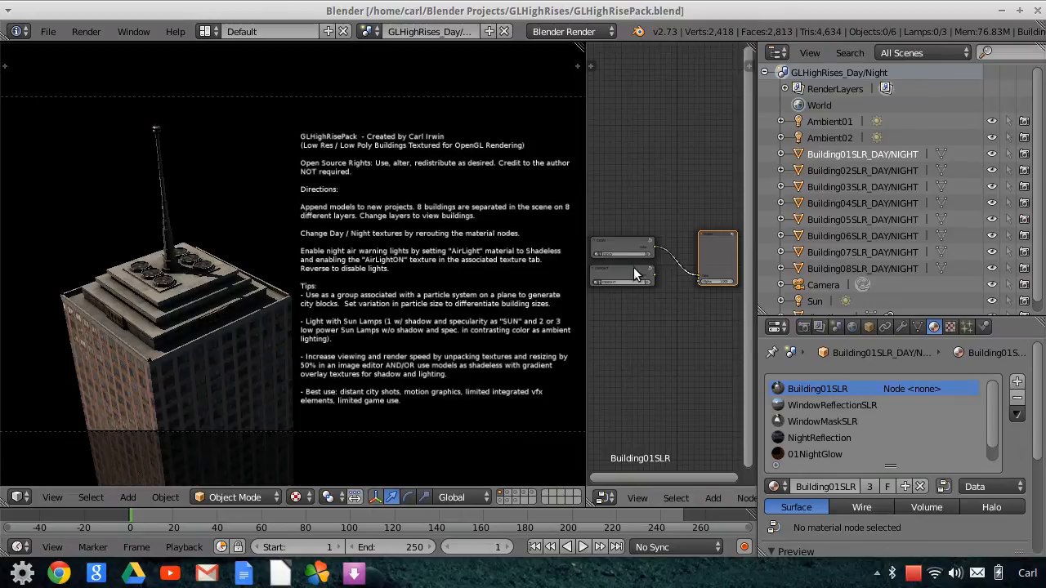
Connect the 01NIGHT material node's colour to the output node of the Building01SLR material
left_click(655, 274)
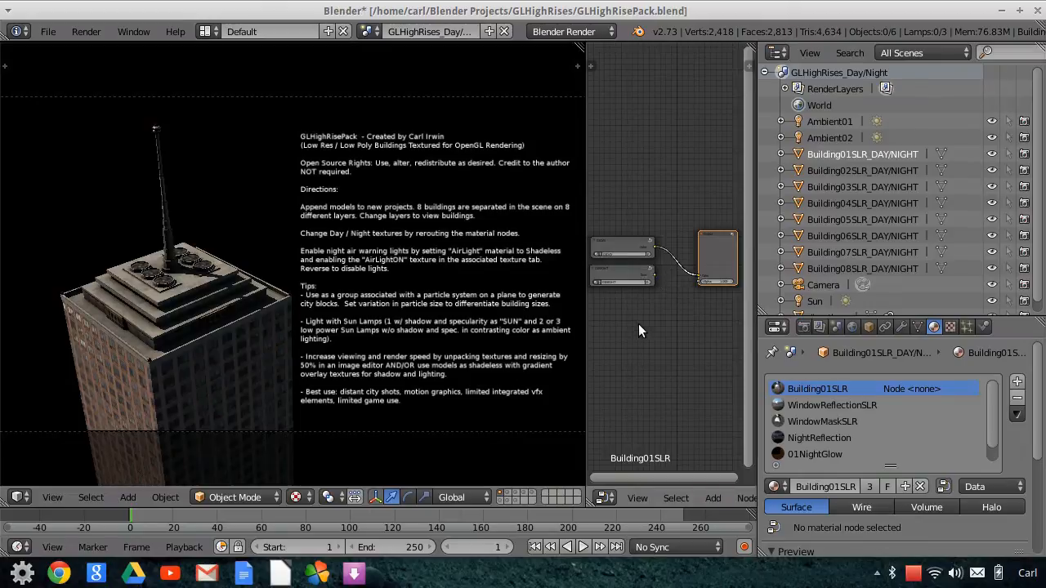
scroll(632, 316, "up", 3)
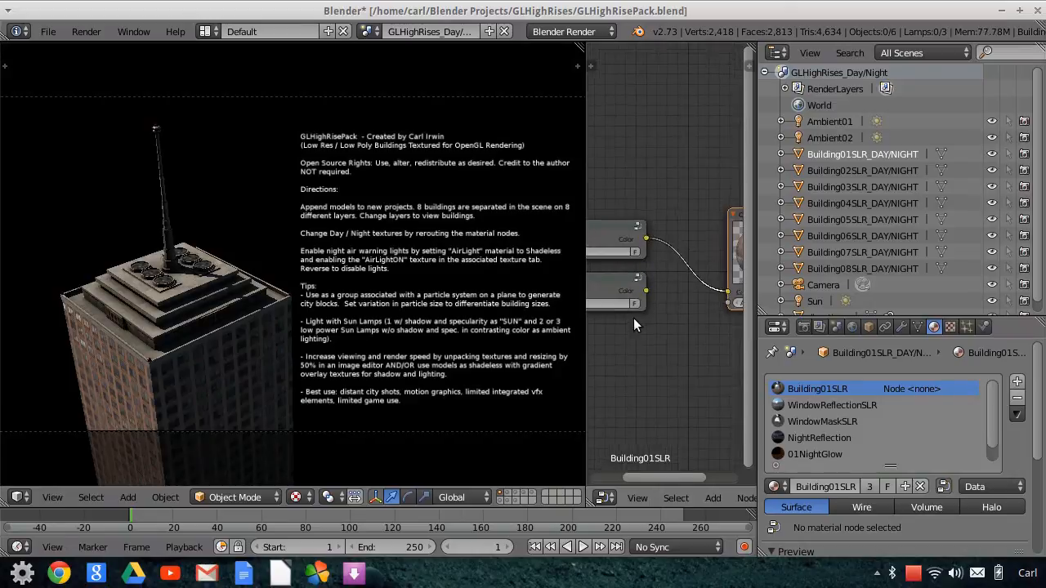
middle_click_drag(632, 315, 715, 335)
scroll(679, 323, "up", 2)
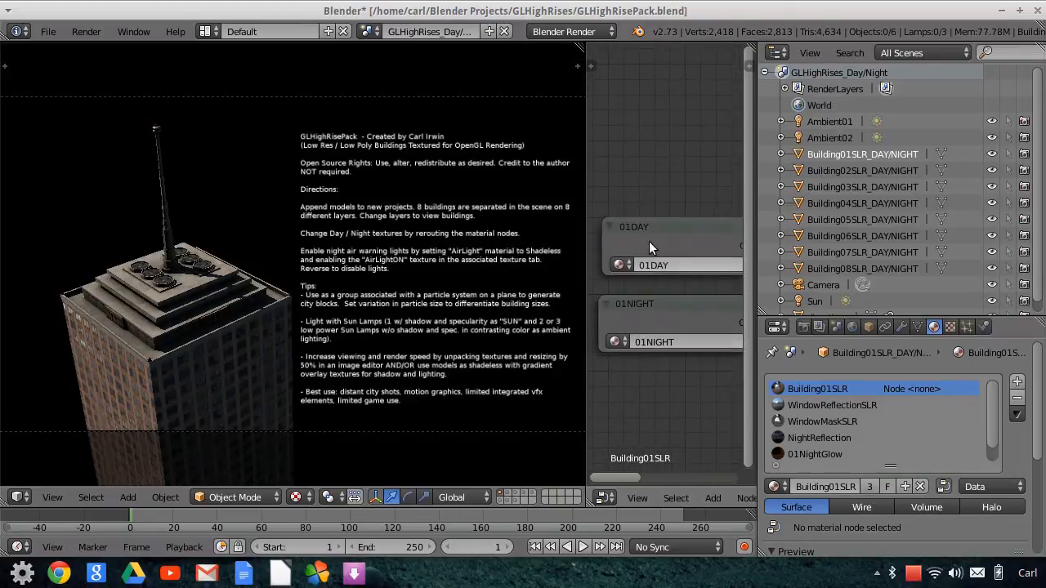
scroll(661, 180, "down", 5)
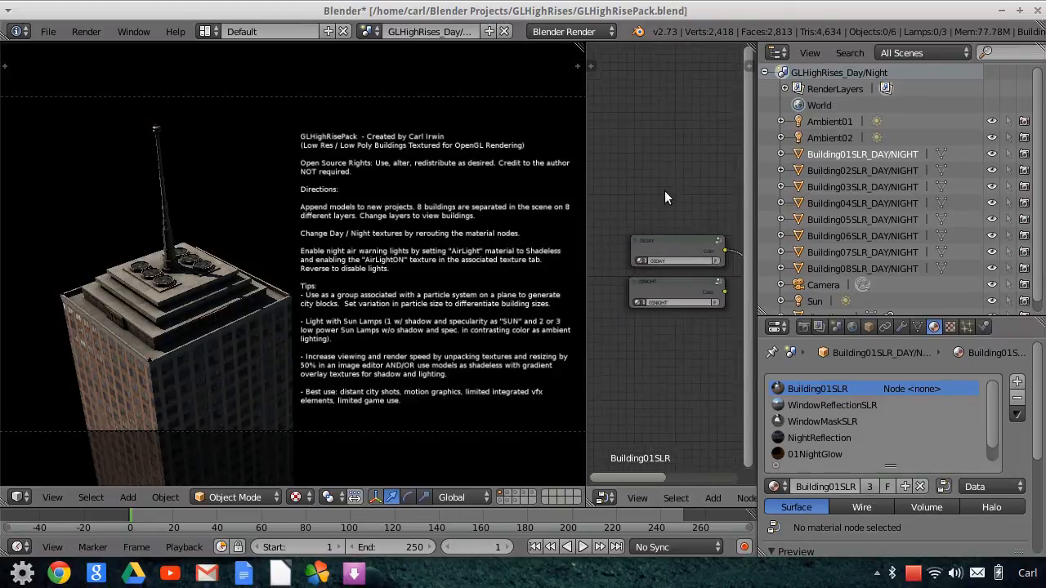
scroll(650, 327, "up", 2)
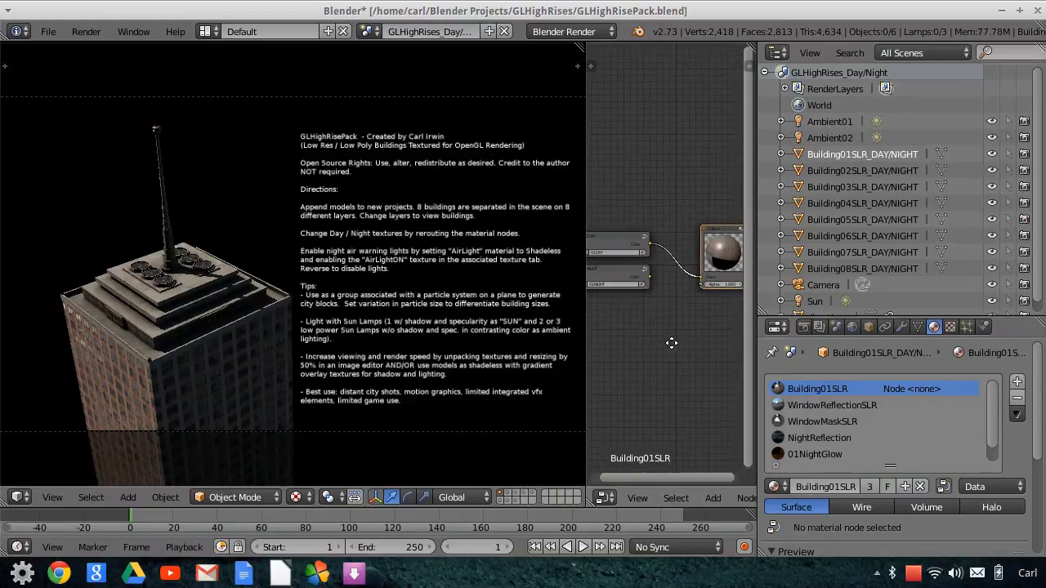
left_click_drag(648, 276, 700, 279)
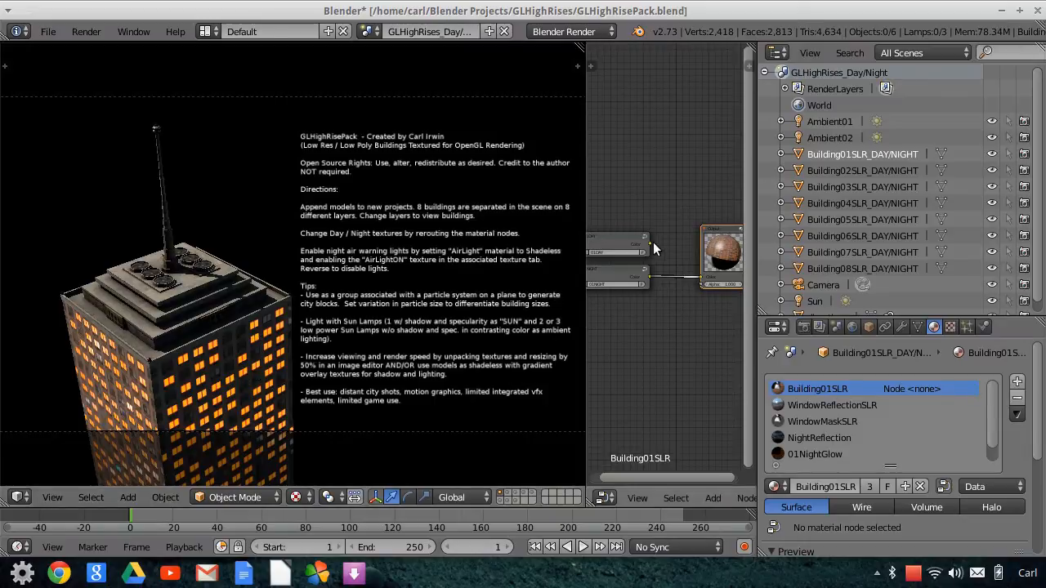
Switch the output of Building01SLR back to the 01DAY node and over to 01NIGHT again
left_click_drag(650, 242, 704, 283)
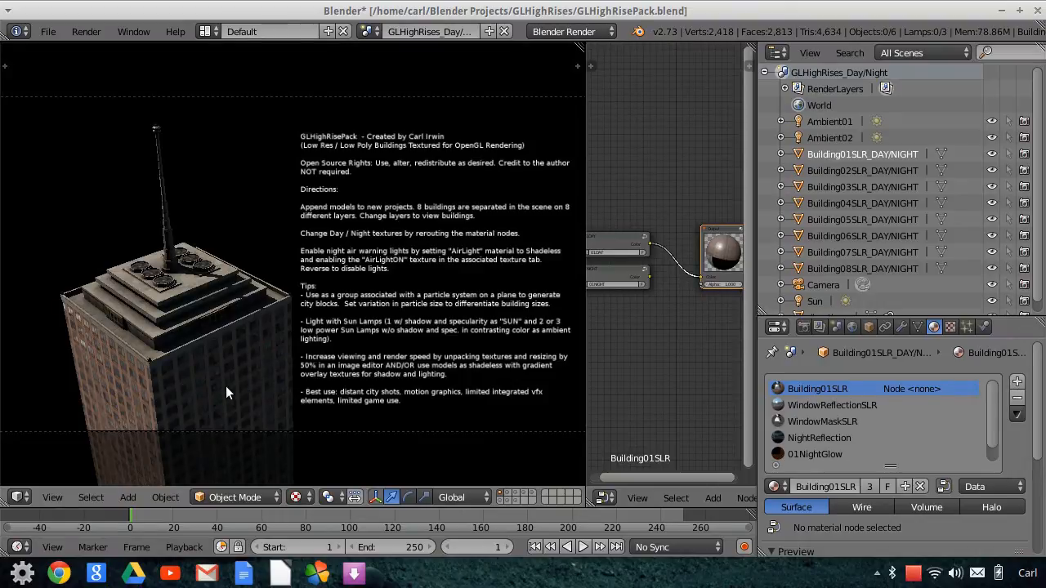
left_click_drag(646, 277, 671, 279)
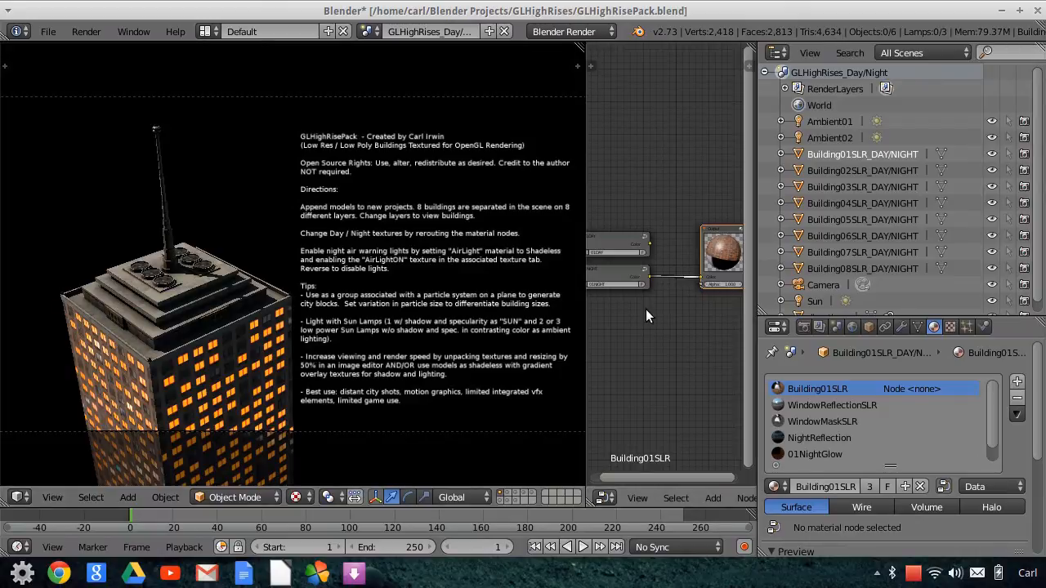
Turn on the first building's warning lights by setting the AirLight material to Shadeless and enabling its AirLightON texture
scroll(880, 440, "down", 1)
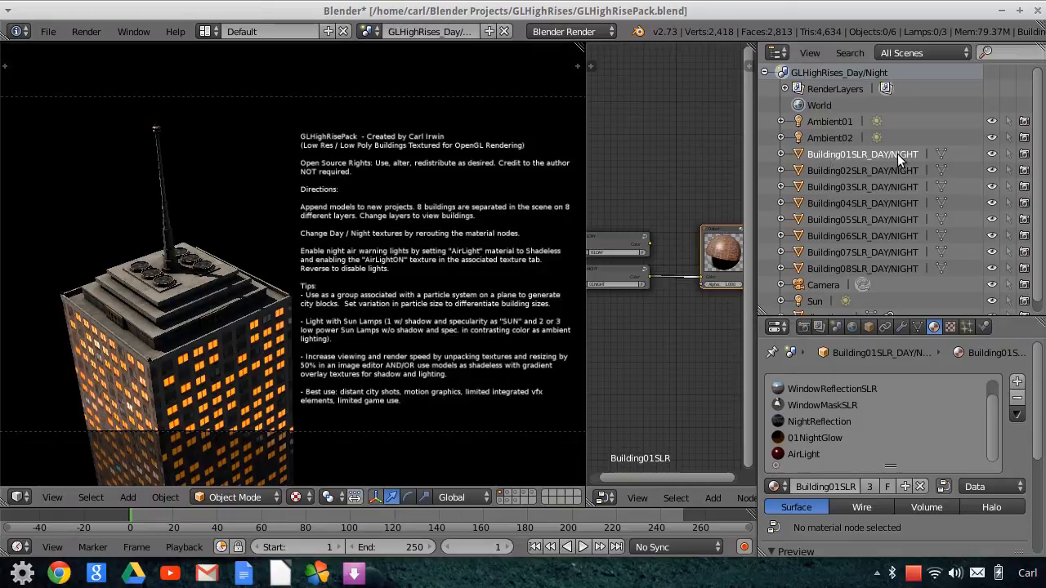
left_click(799, 453)
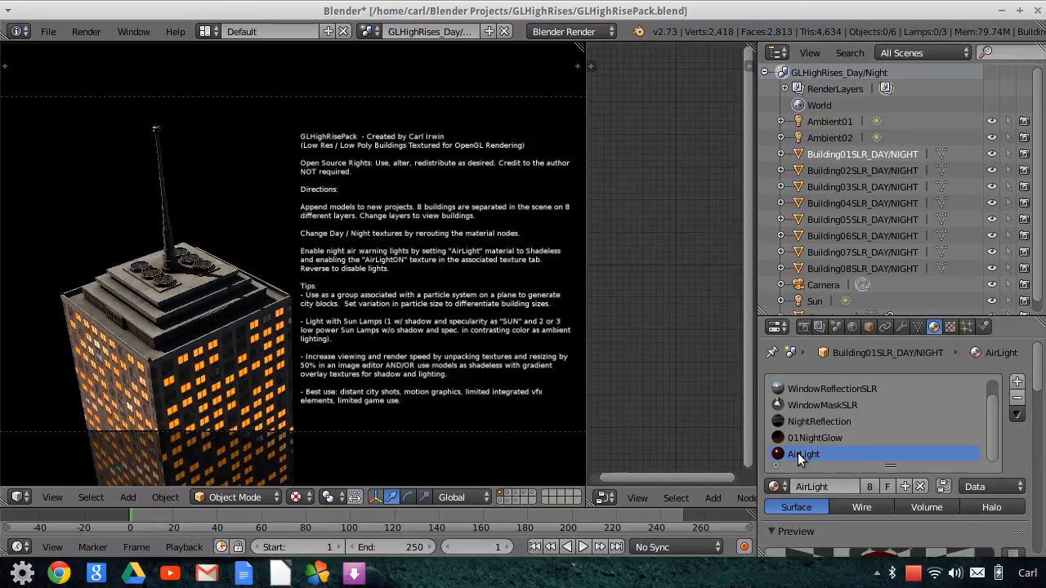
scroll(1028, 468, "down", 2)
scroll(1021, 466, "down", 6)
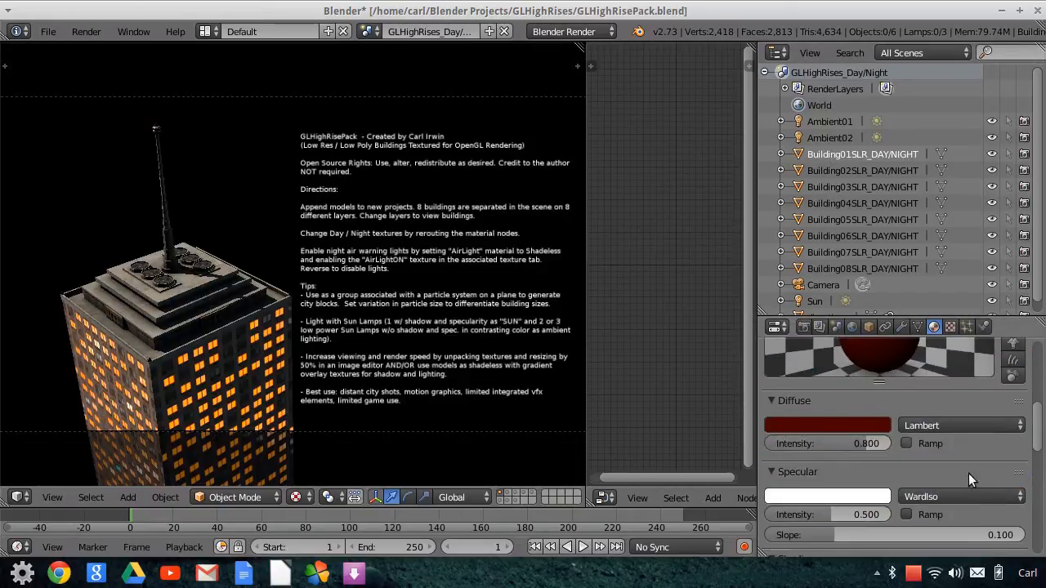
scroll(935, 463, "down", 2)
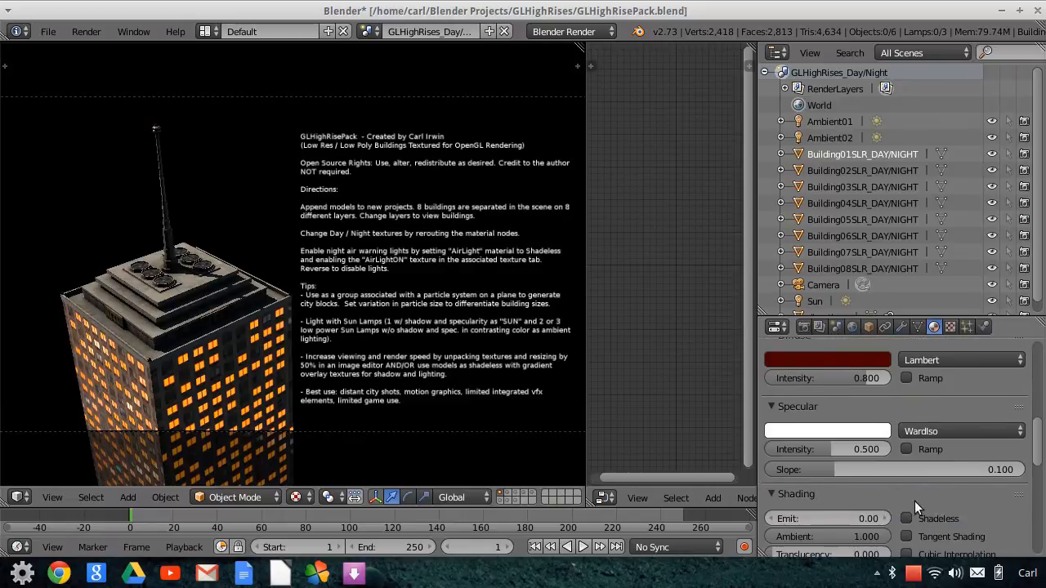
left_click(934, 515)
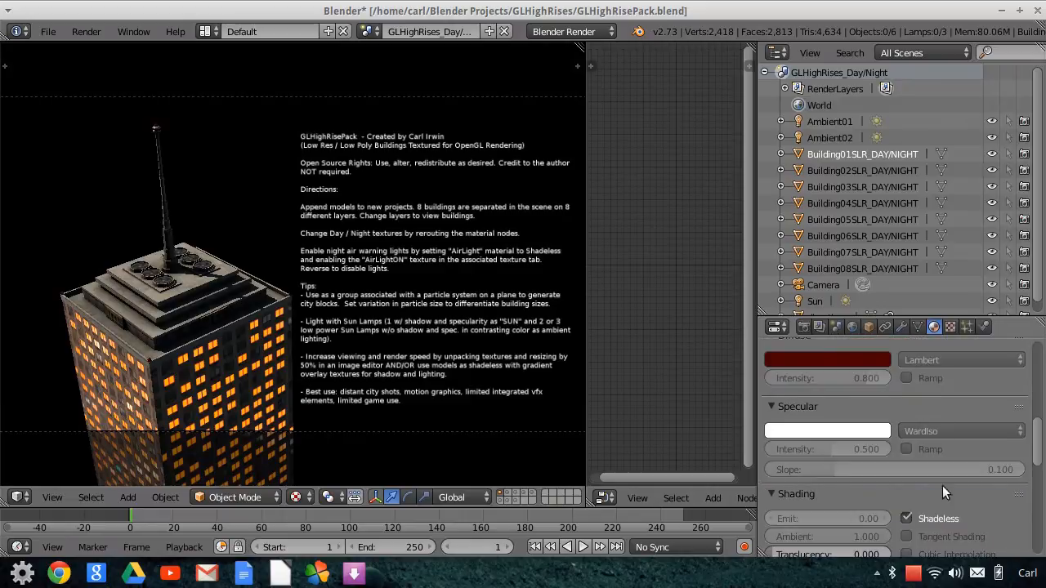
left_click(950, 326)
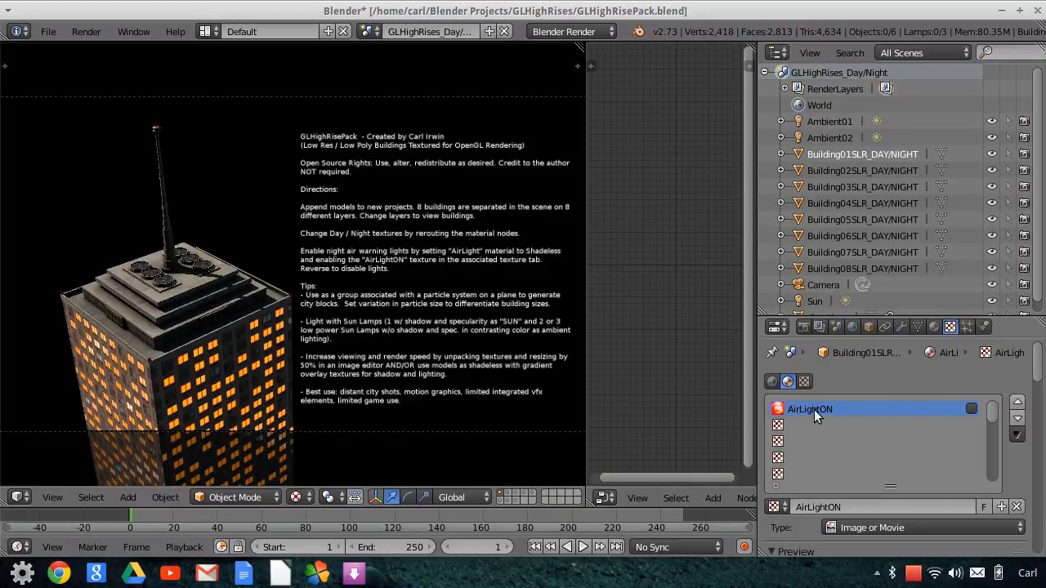
left_click(971, 409)
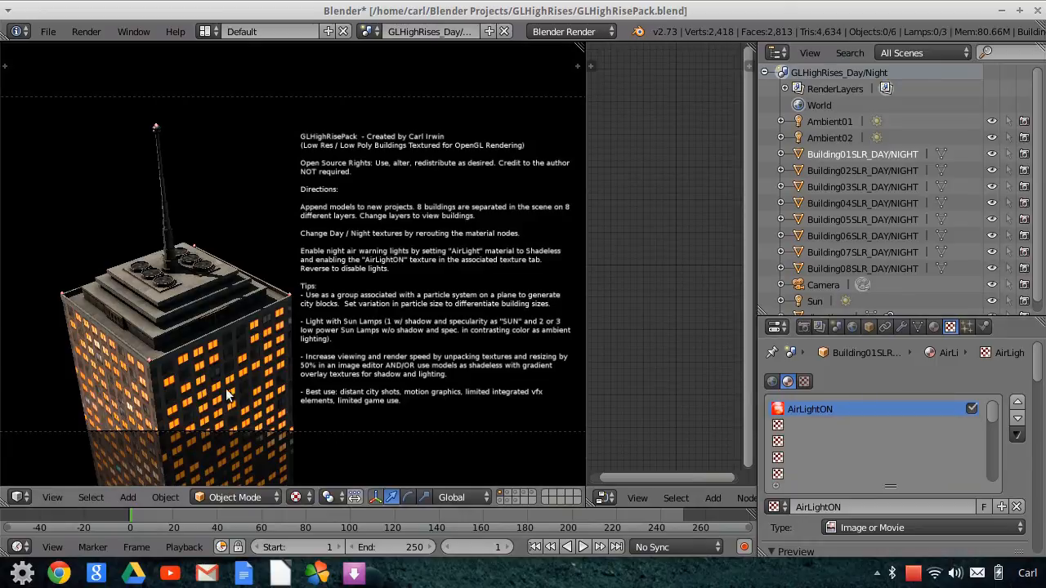
Return to the Building01SLR material and reroute the 01DAY node's colour to the output node
left_click(935, 327)
scroll(906, 377, "up", 5)
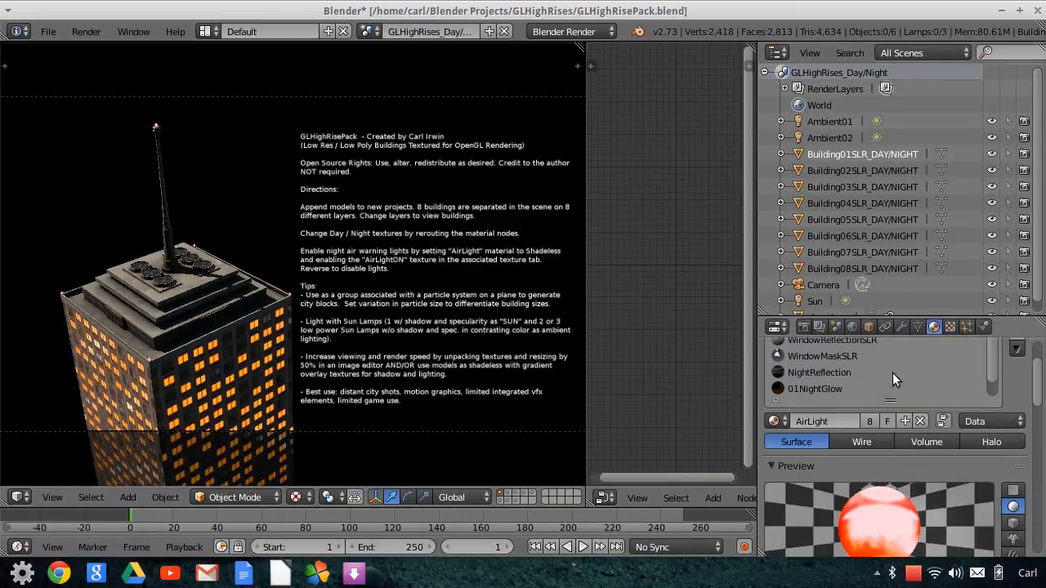
scroll(835, 394, "up", 4)
left_click(836, 391)
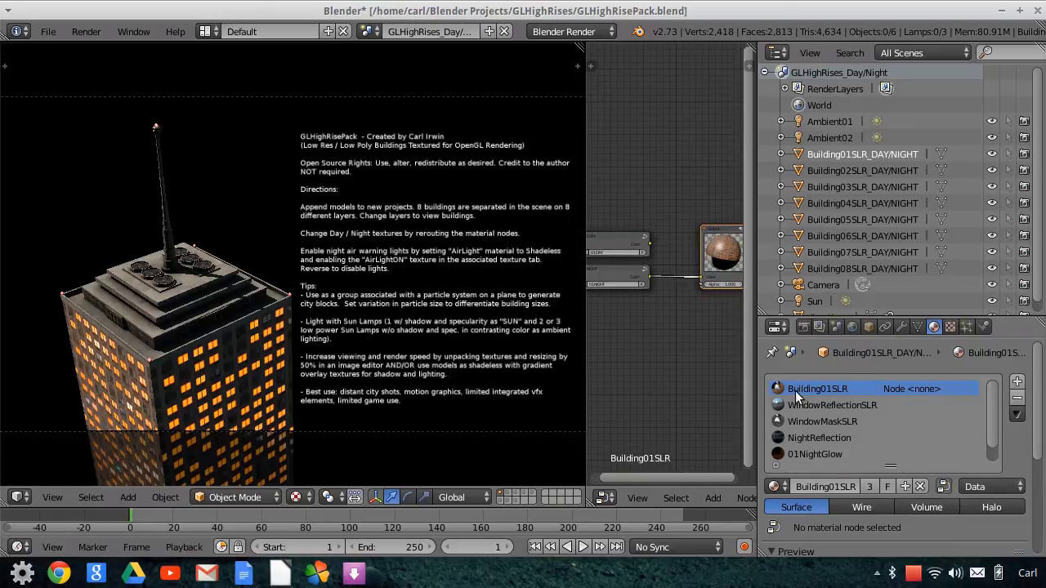
left_click_drag(650, 246, 701, 282)
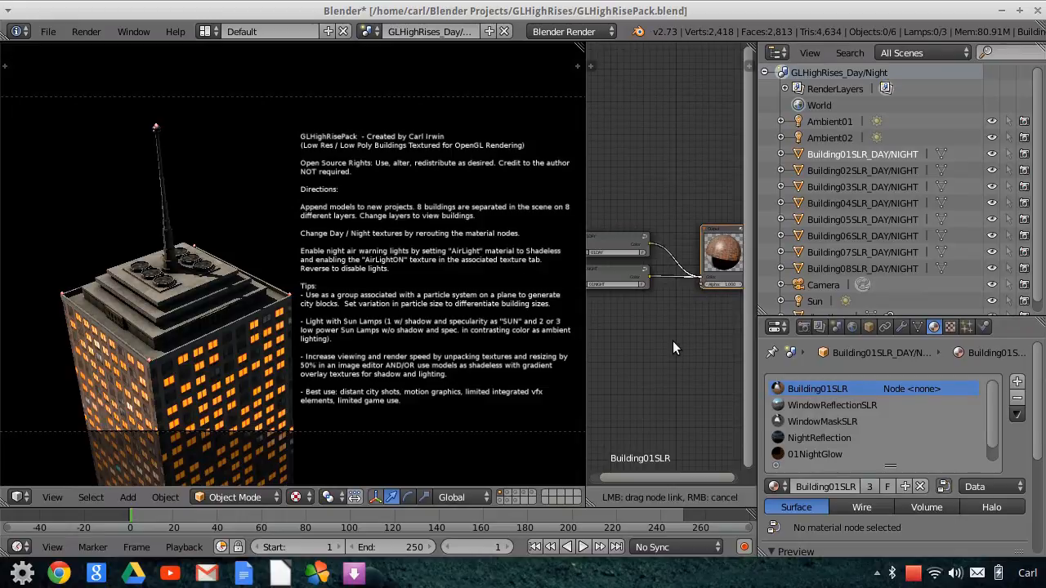
left_click_drag(672, 349, 673, 349)
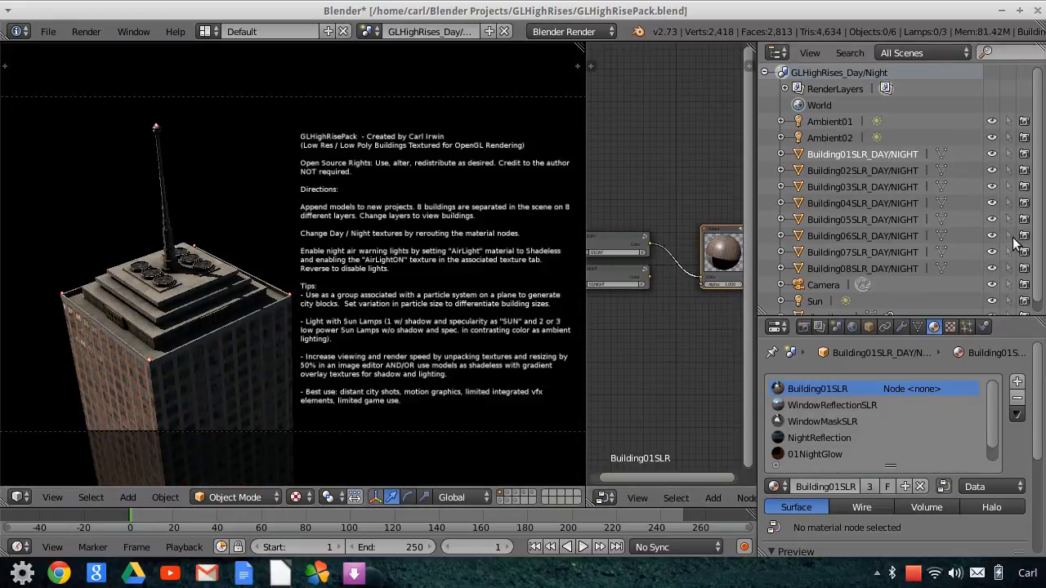
Turn off the warning lights by disabling Shadeless on the AirLight material and disabling its AirLightON texture
scroll(869, 440, "down", 1)
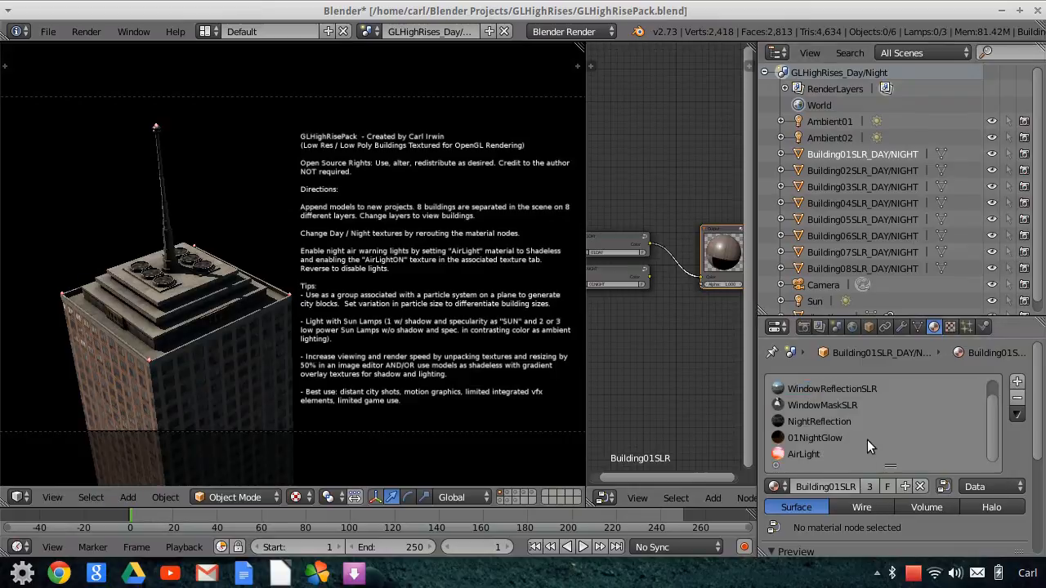
left_click(799, 455)
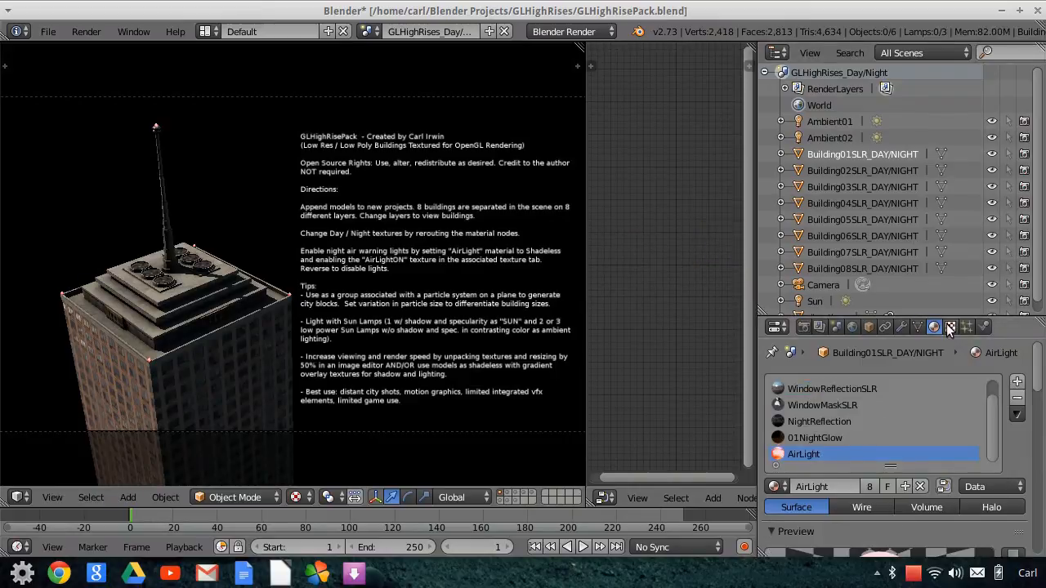
scroll(976, 512, "down", 8)
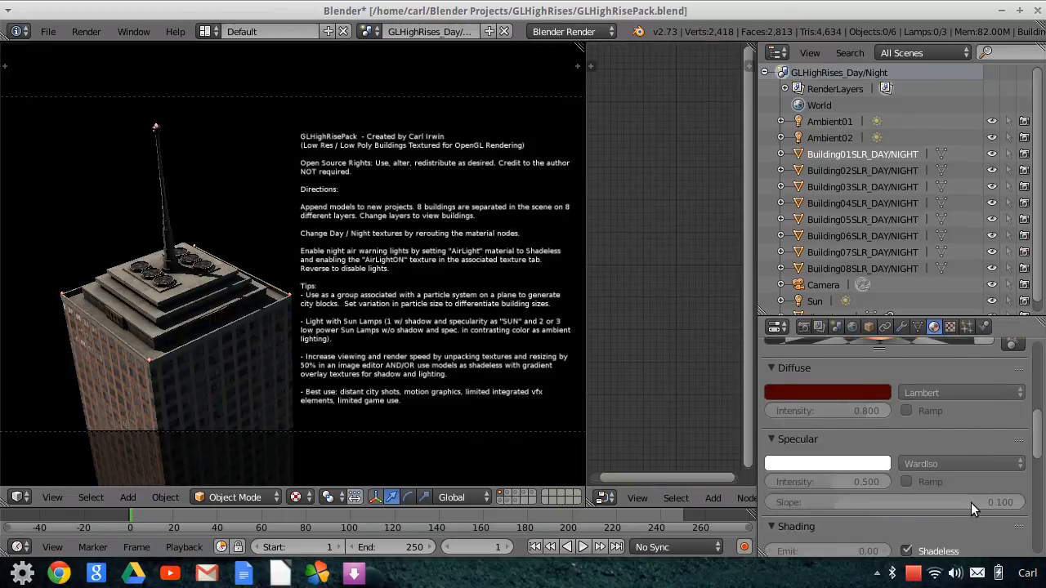
left_click(906, 518)
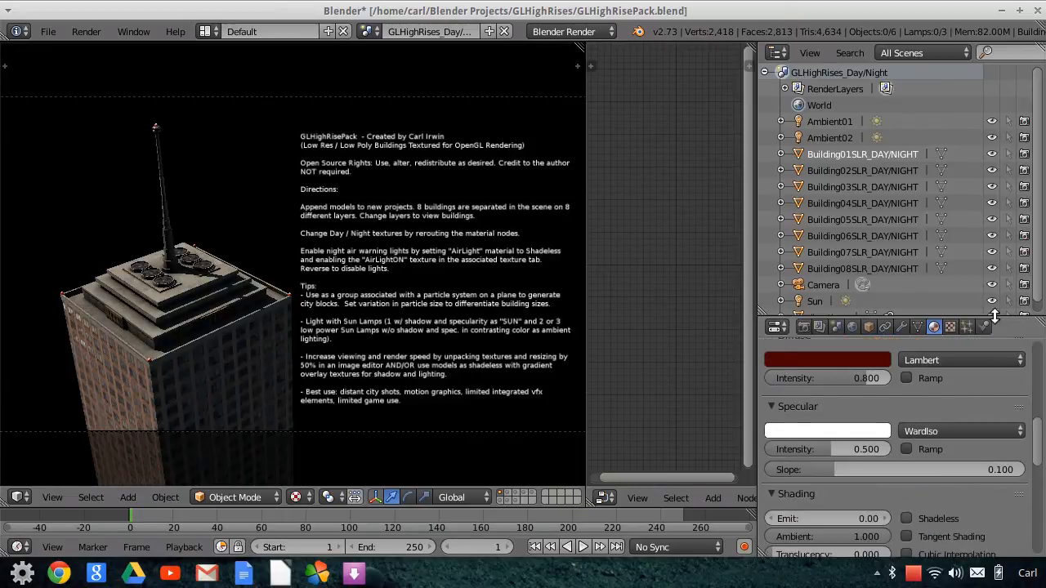
left_click(950, 327)
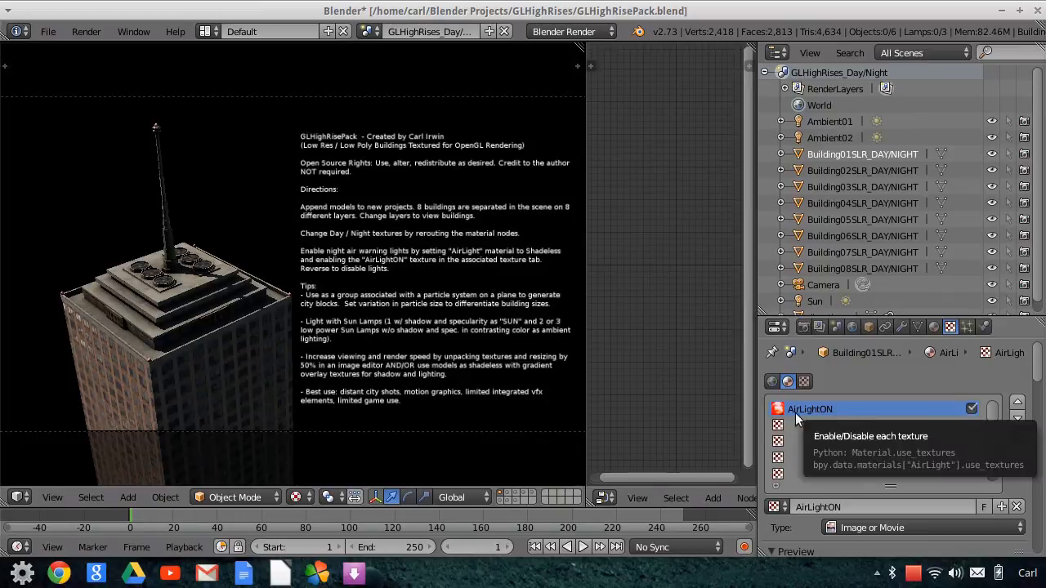
left_click(971, 409)
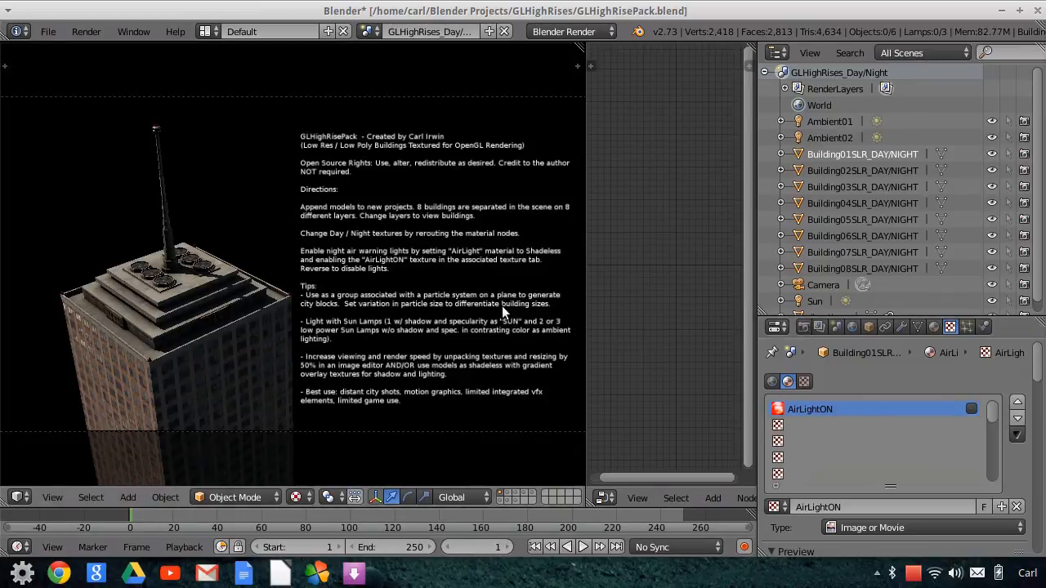
Make Building01SLR the active material of the first building again
left_click(934, 326)
scroll(880, 397, "up", 5)
scroll(880, 397, "up", 1)
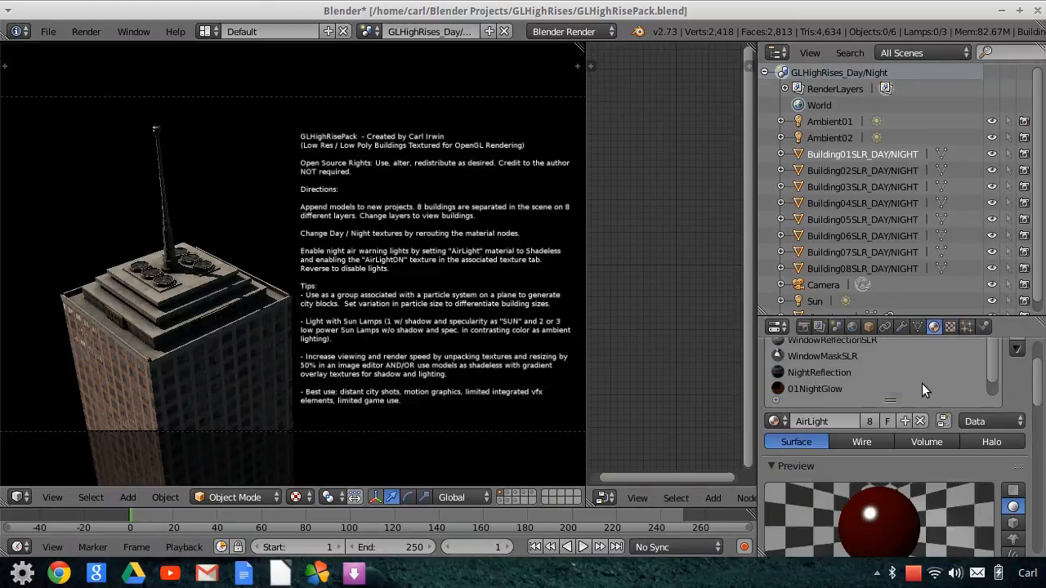
scroll(804, 389, "up", 2)
left_click(805, 389)
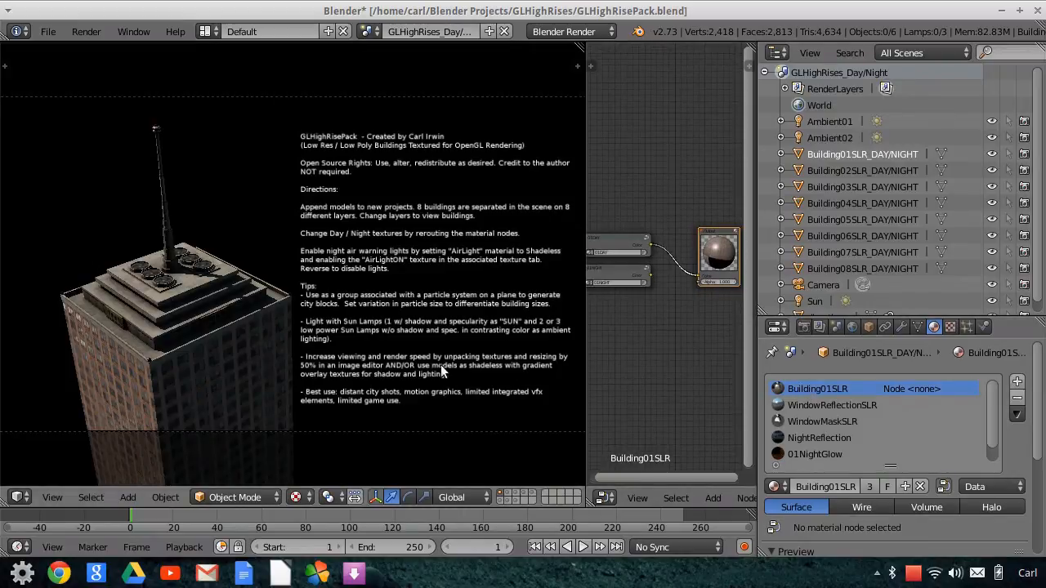
Show the buildings on layers 2 and 3 in turn and select Building03SLR_DAY/NIGHT
left_click(516, 496)
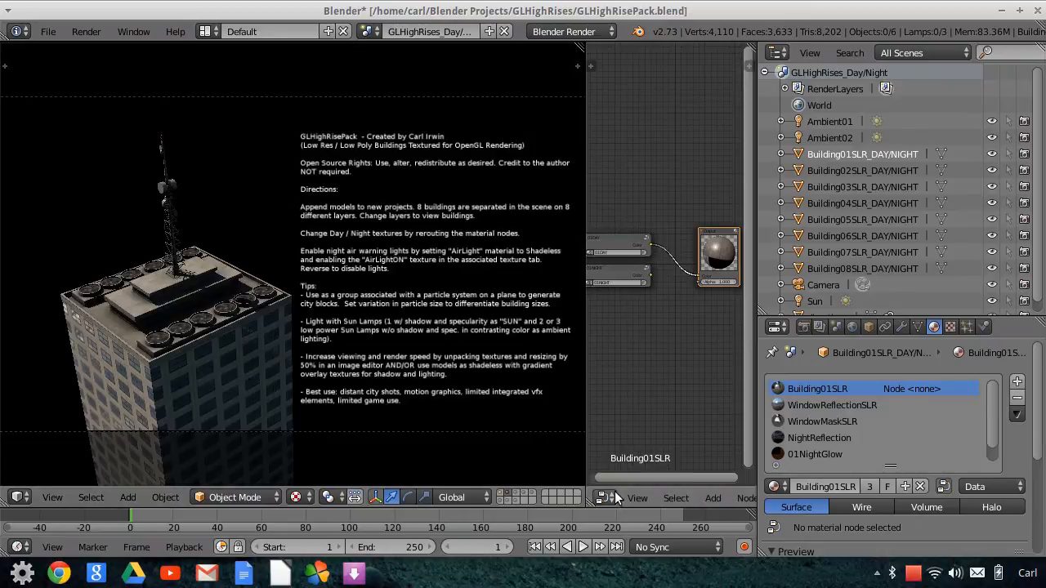
left_click(564, 495)
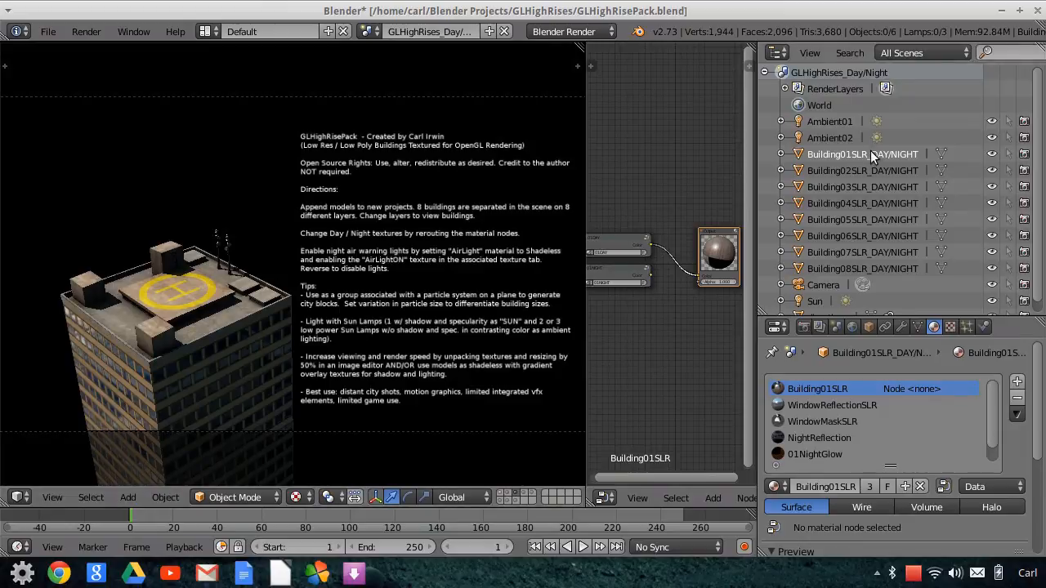
left_click(829, 187)
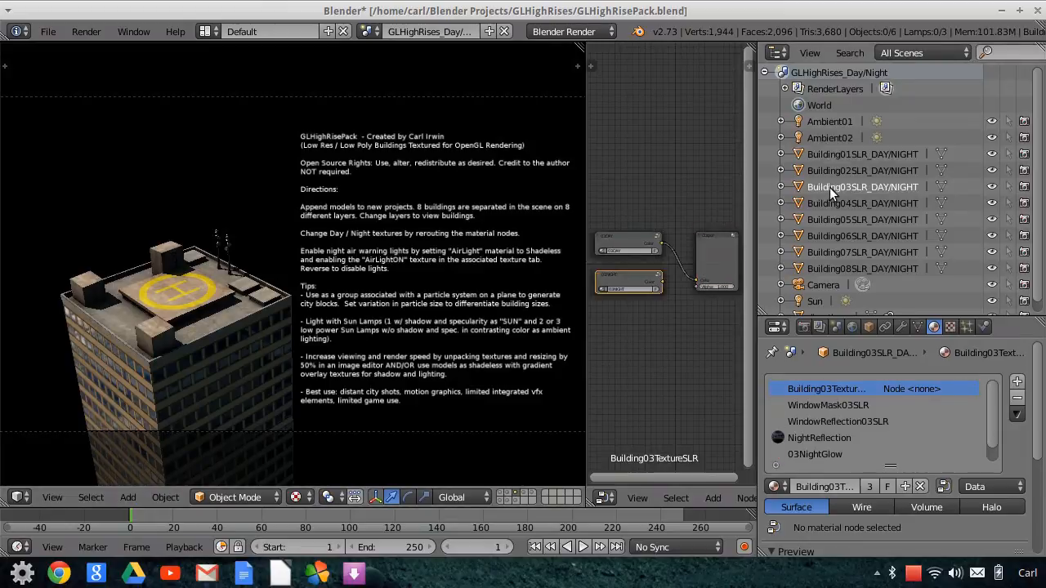
Route the third building's night material node to the output, and switch the link back to its day node
left_click_drag(659, 289, 697, 284)
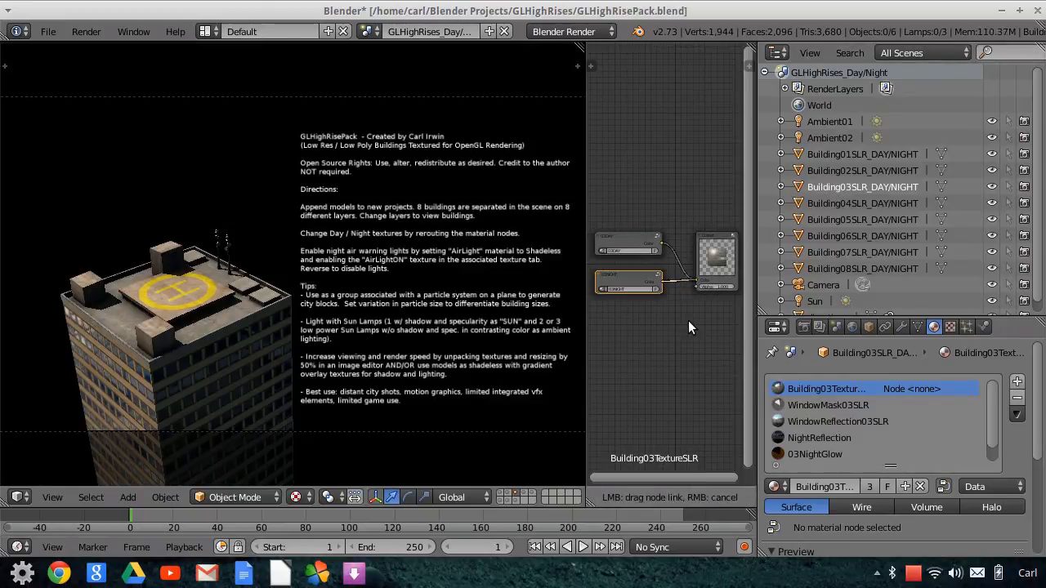
left_click_drag(689, 327, 688, 327)
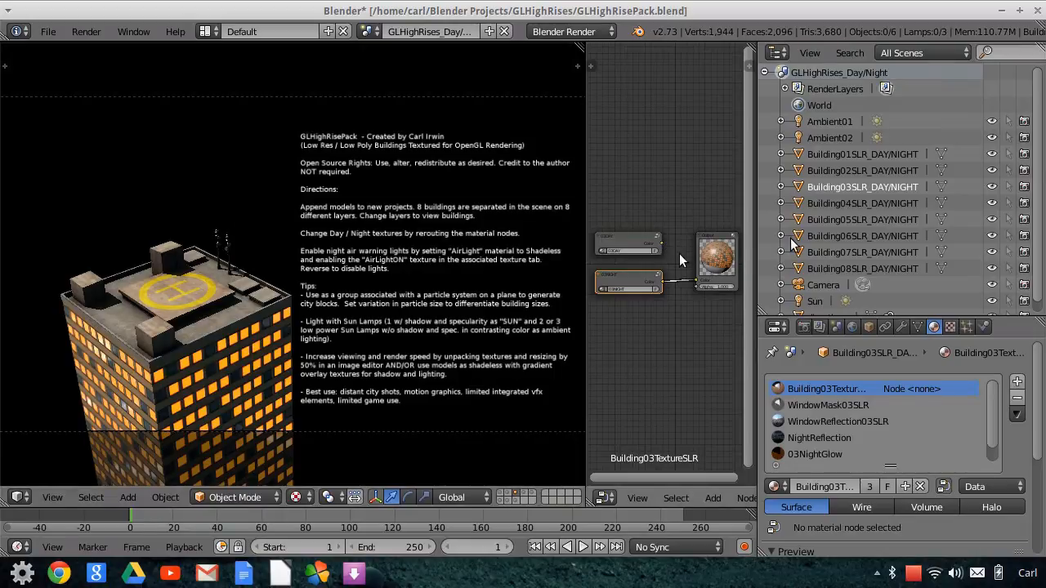
left_click_drag(659, 250, 734, 284)
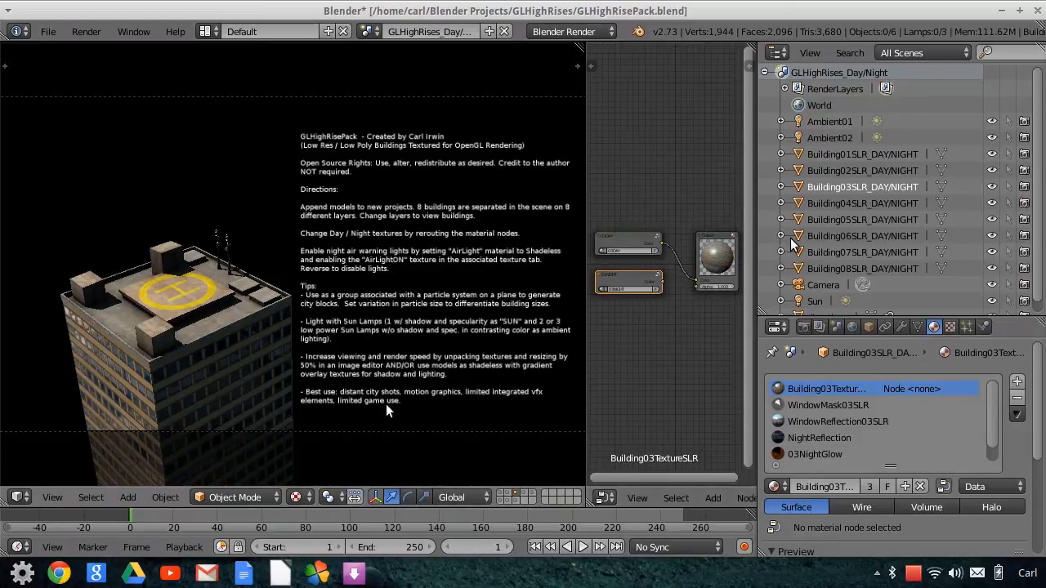
Show layer 4, select Building04SLR_DAY/NIGHT, and route its night material node to the output and back to the day node
left_click(527, 498)
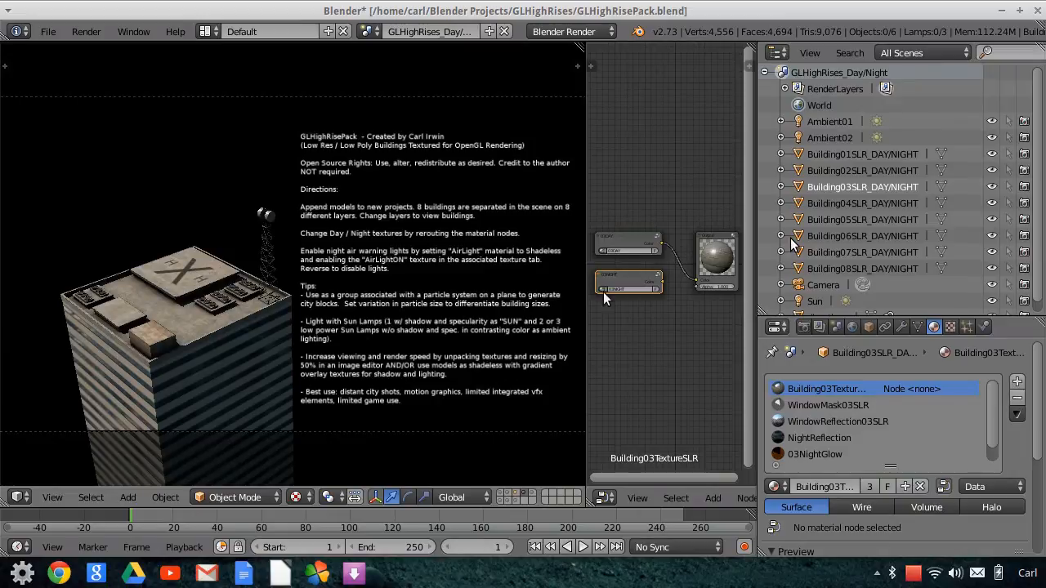
left_click(854, 201)
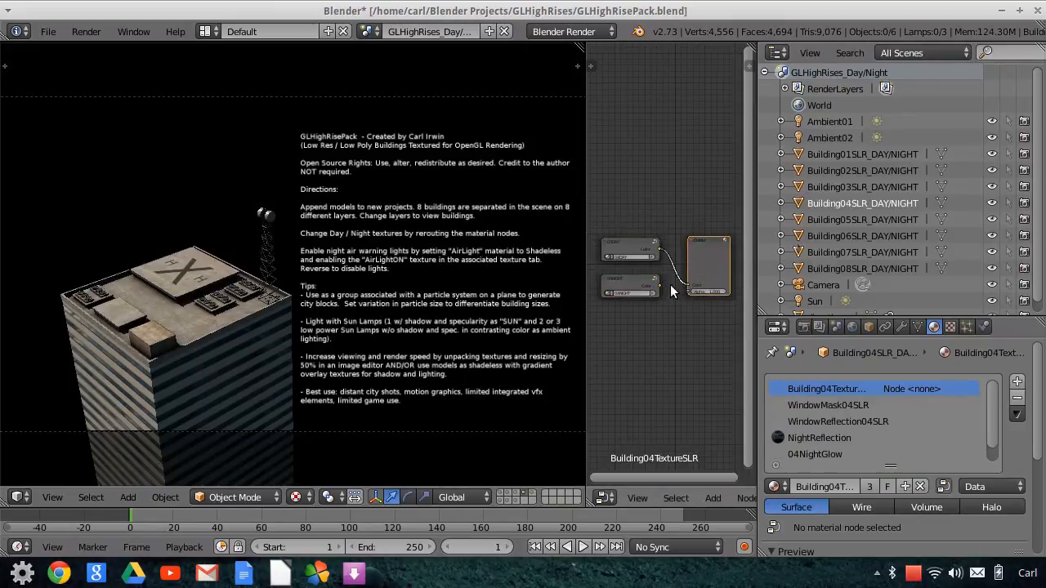
left_click_drag(658, 286, 689, 285)
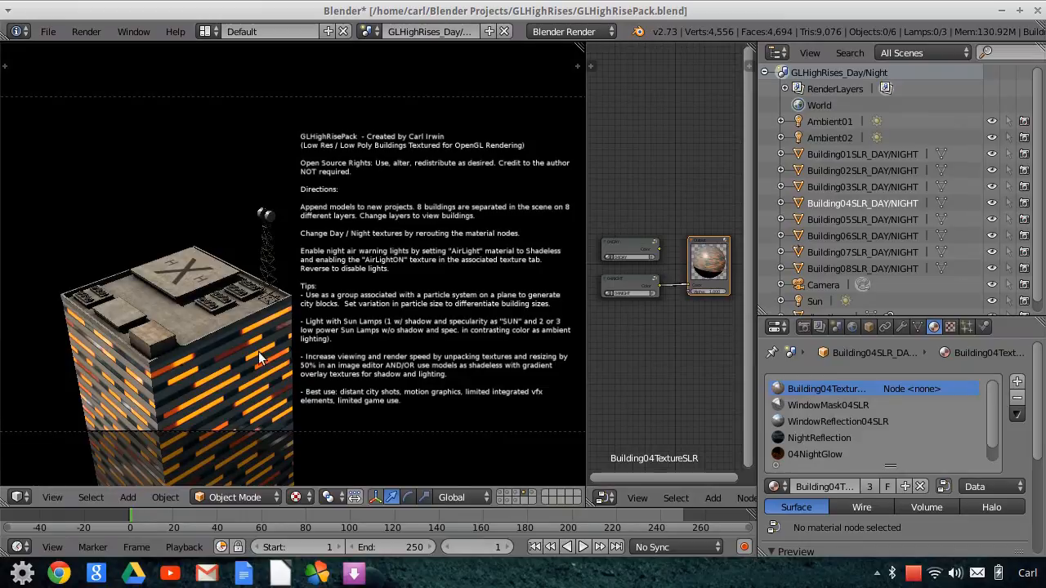
left_click_drag(659, 249, 688, 285)
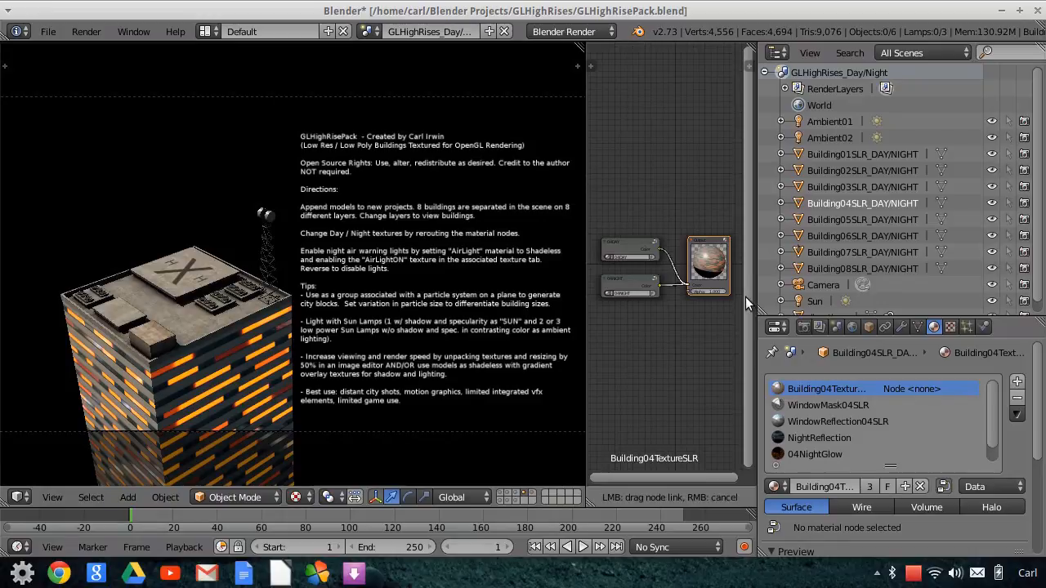
left_click_drag(710, 375, 710, 375)
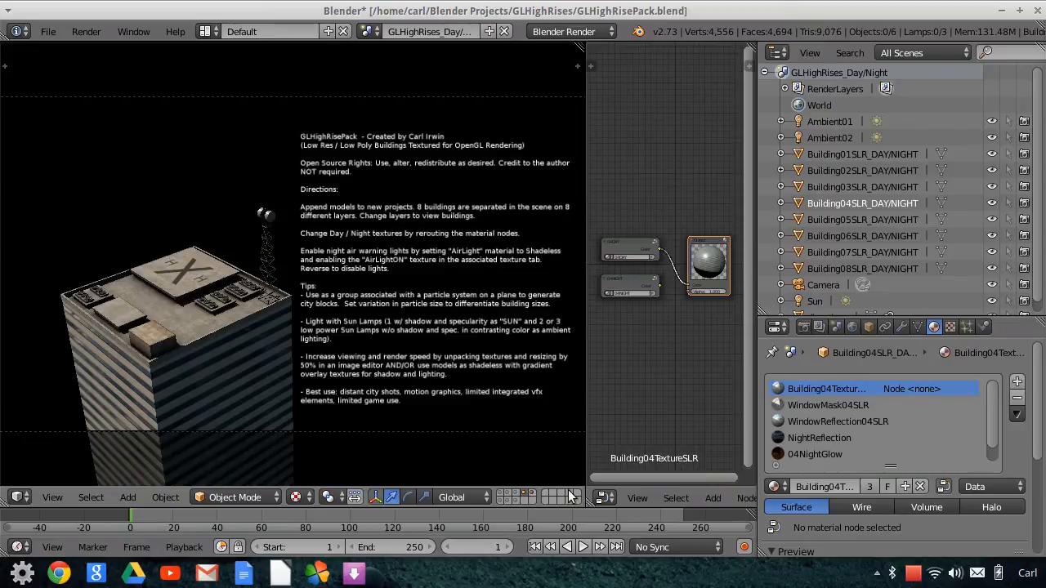
Show the buildings on layers 5, 6, 7 and 8 one after another
left_click(834, 219)
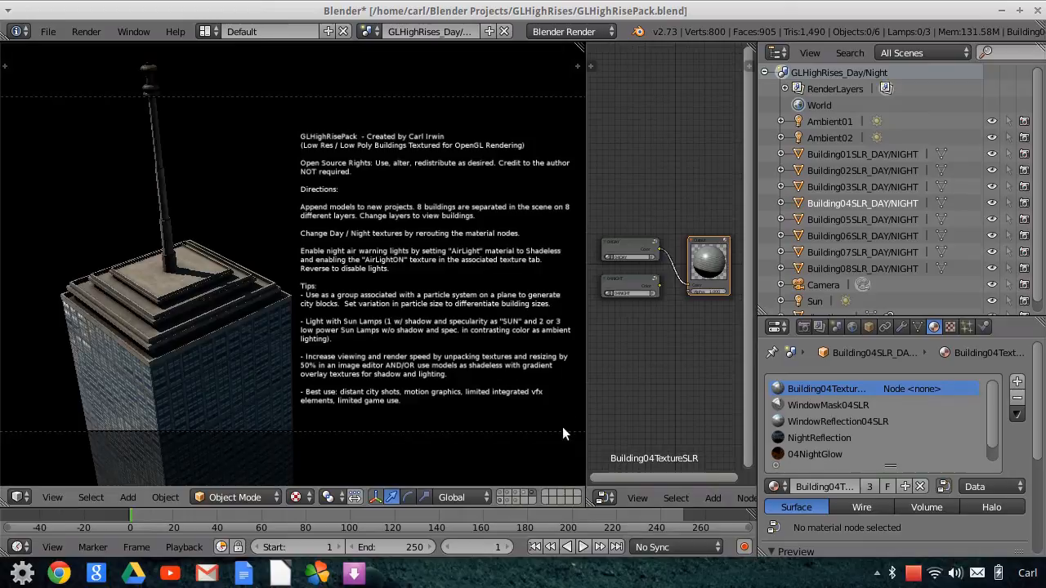
left_click(500, 500)
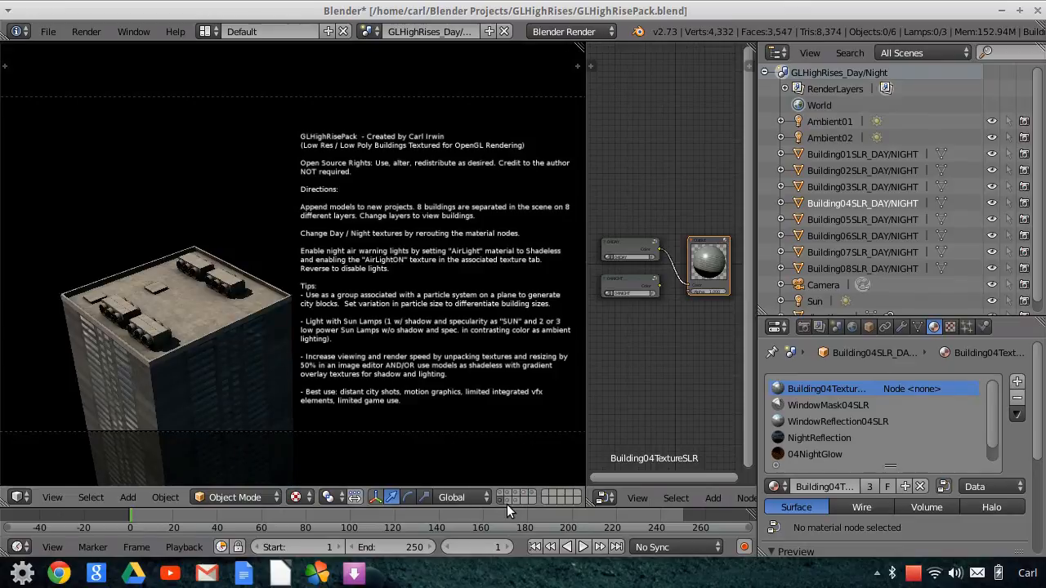
key("alt+1")
key("alt+2")
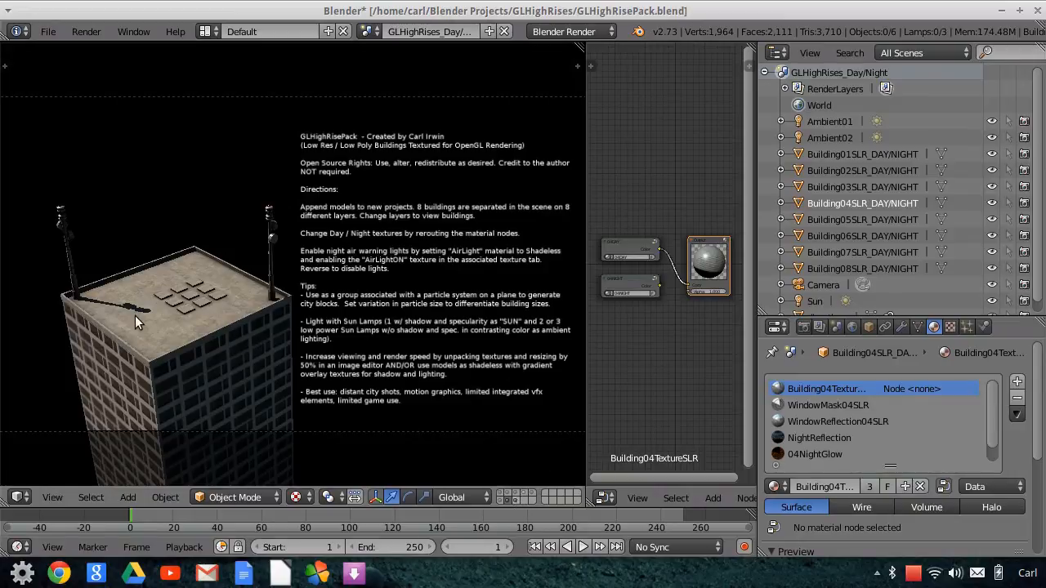
key("5")
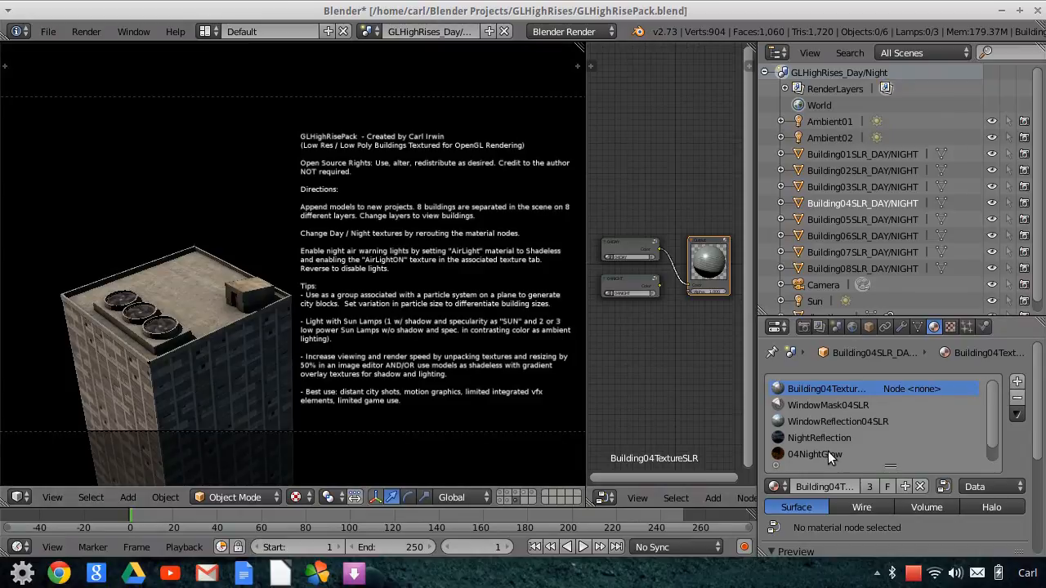
Look through the fourth building's material slots, view another high-rise's layer, and check the texture settings
scroll(875, 440, "down", 1)
scroll(873, 441, "up", 1)
scroll(873, 442, "down", 1)
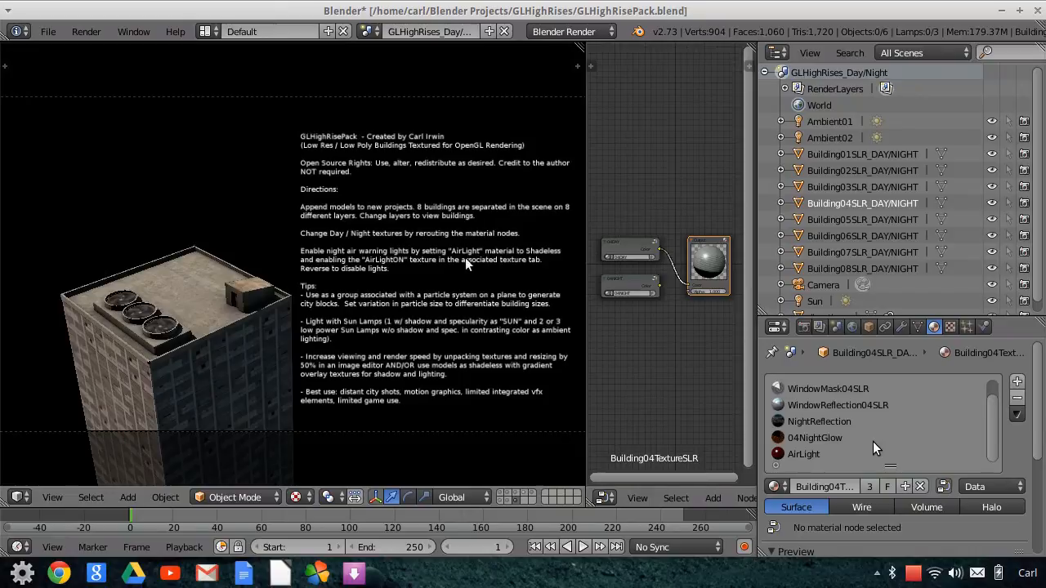
scroll(917, 282, "down", 1)
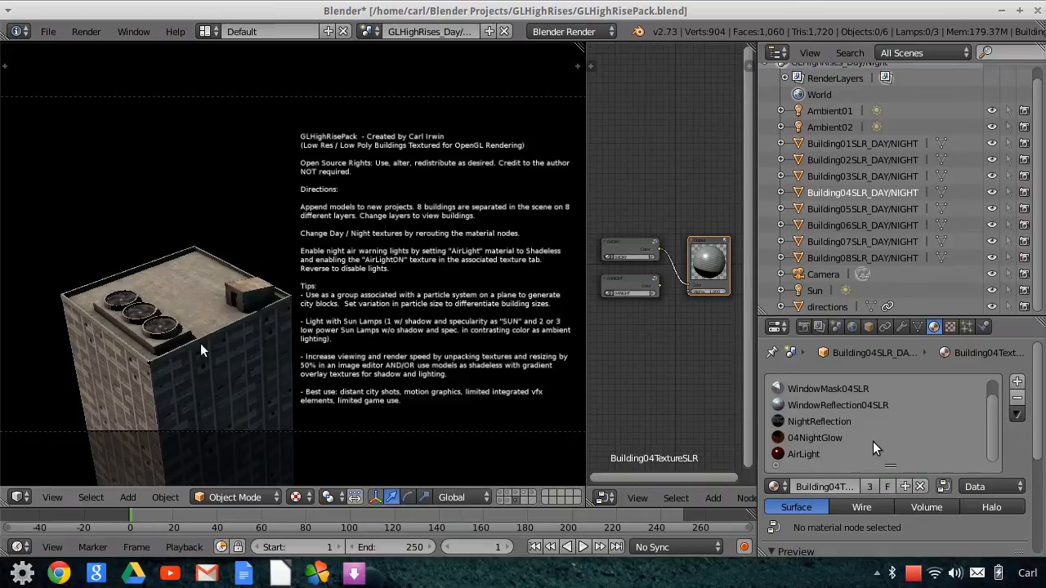
left_click(515, 495)
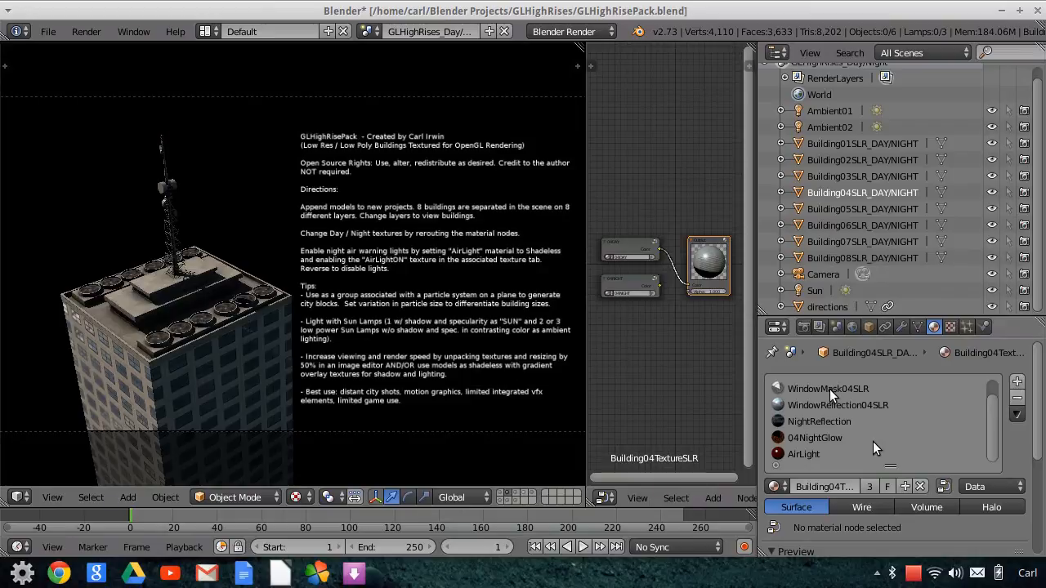
scroll(879, 417, "up", 1)
left_click(950, 327)
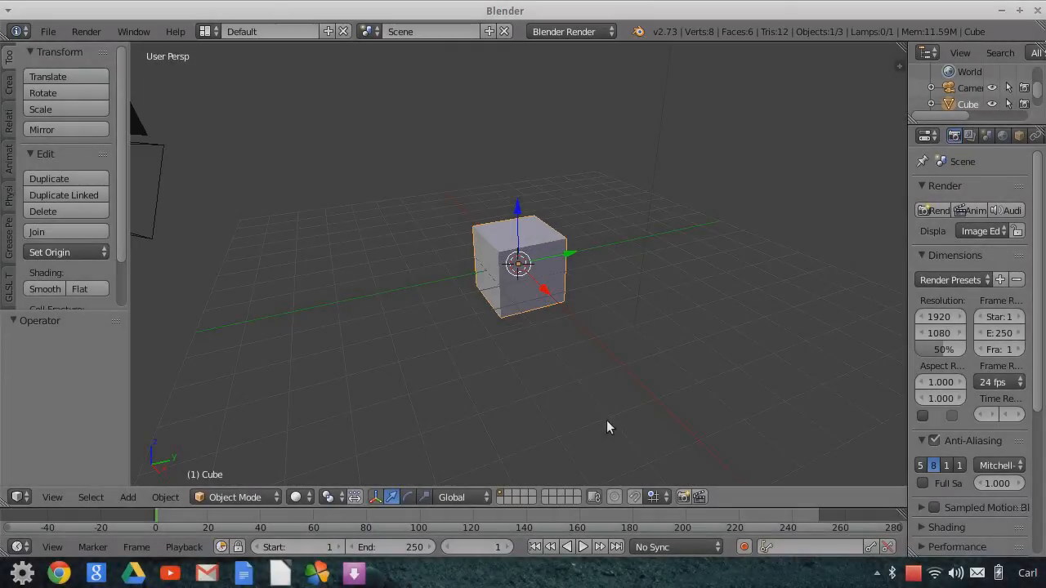
Delete the default cube from the new scene
key("x")
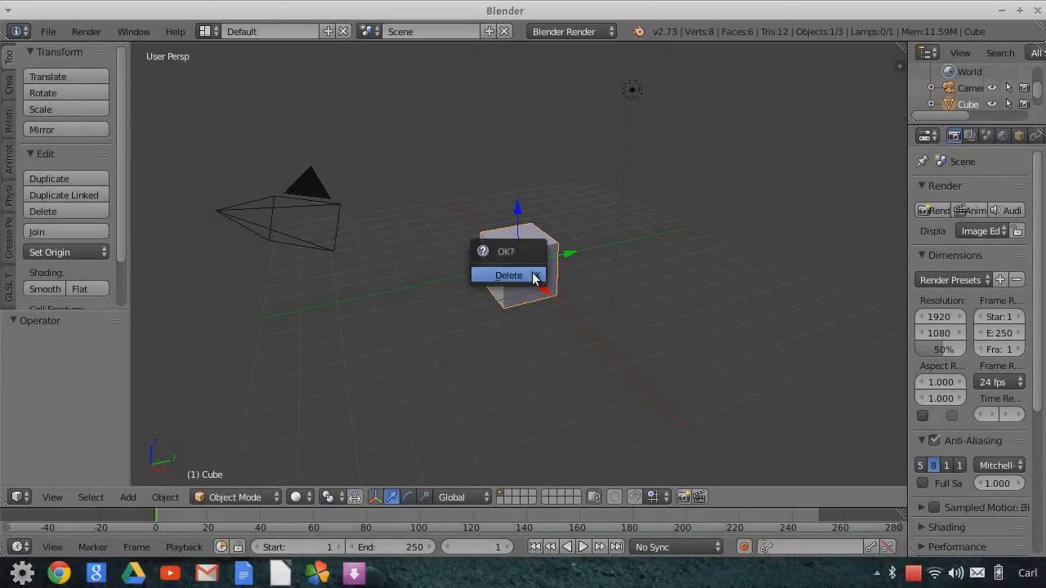
left_click(532, 275)
scroll(558, 330, "down", 3)
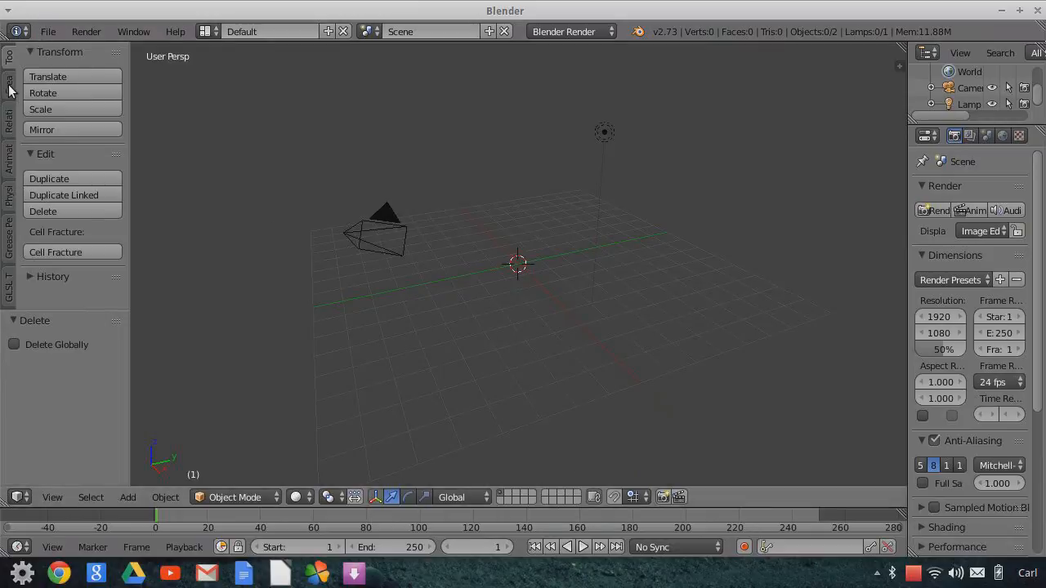
Start appending from GLHighRisePack.blend in the GLHighRises folder and open its Object category
left_click(51, 31)
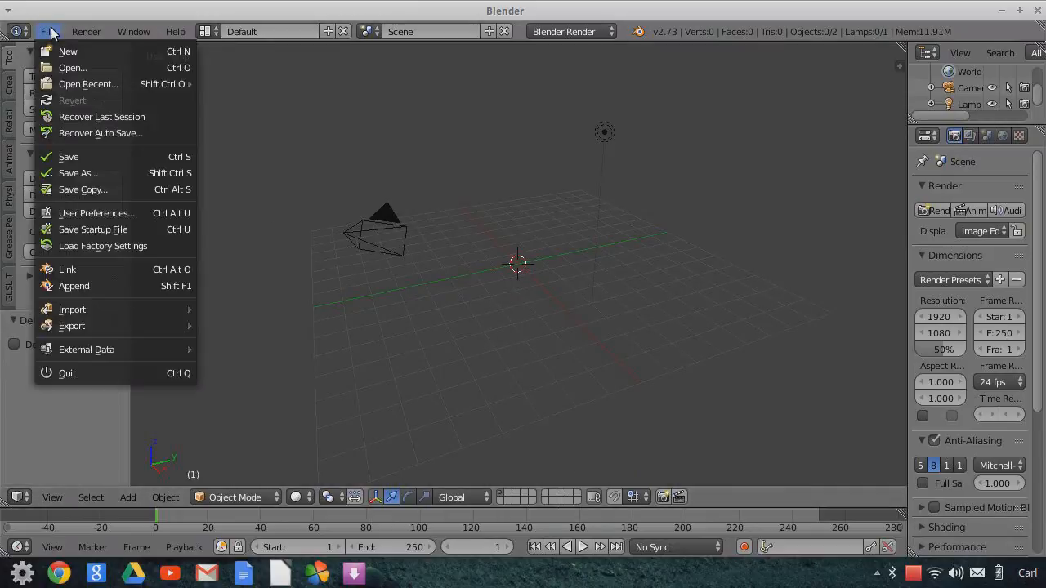
mouse_move(136, 312)
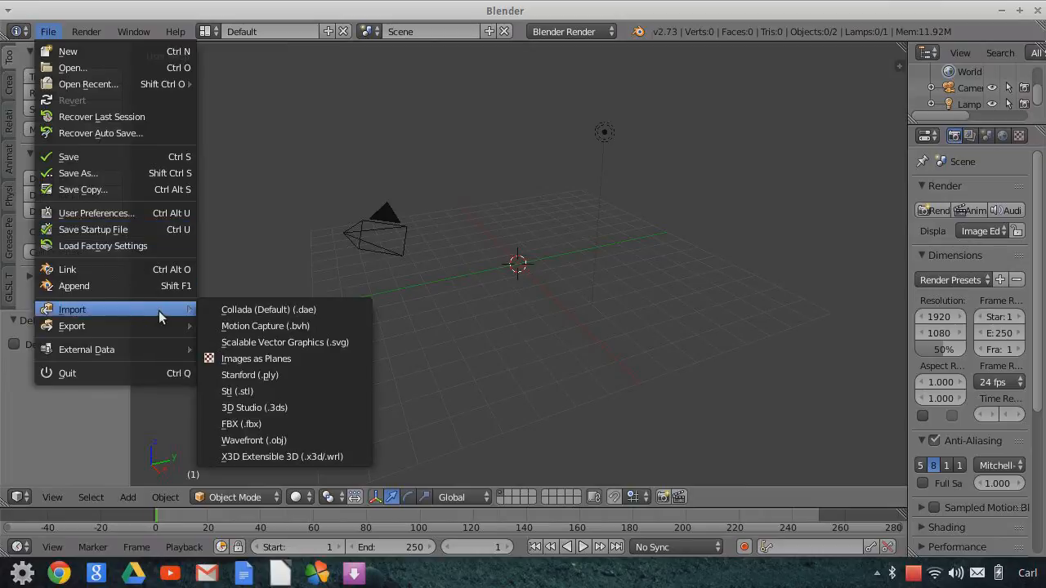
left_click(105, 284)
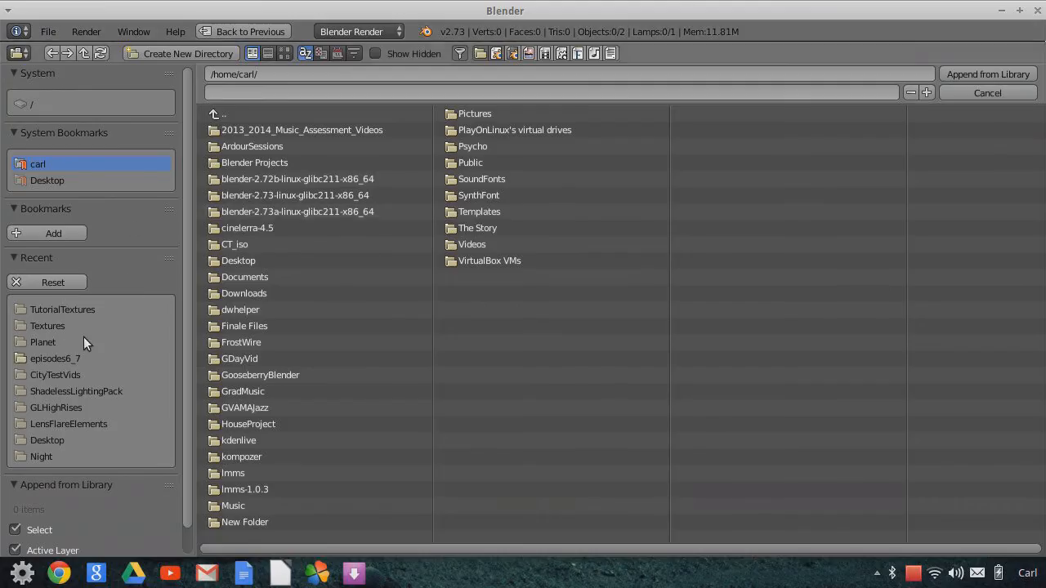
left_click(75, 407)
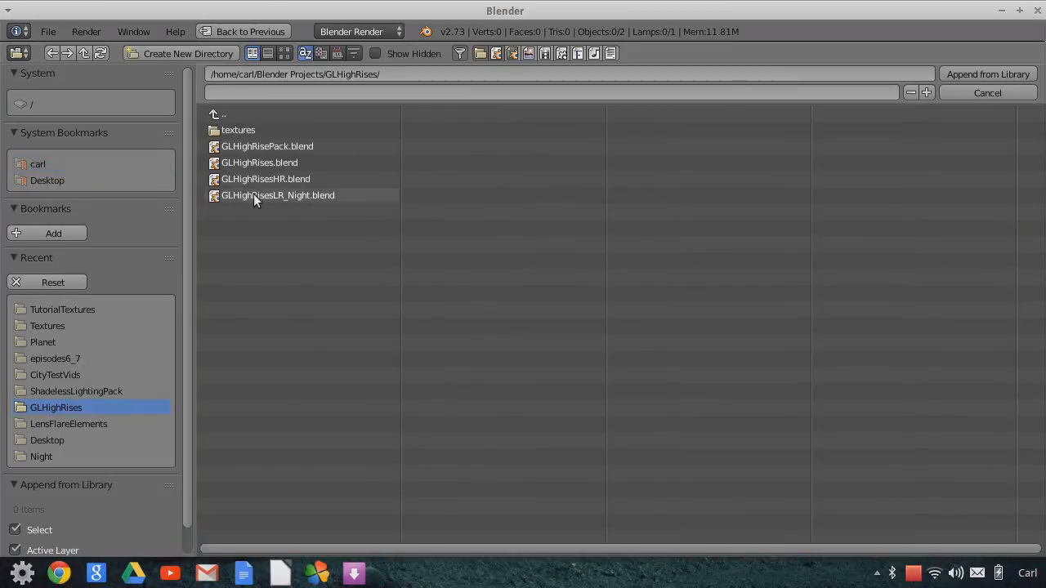
double_click(267, 146)
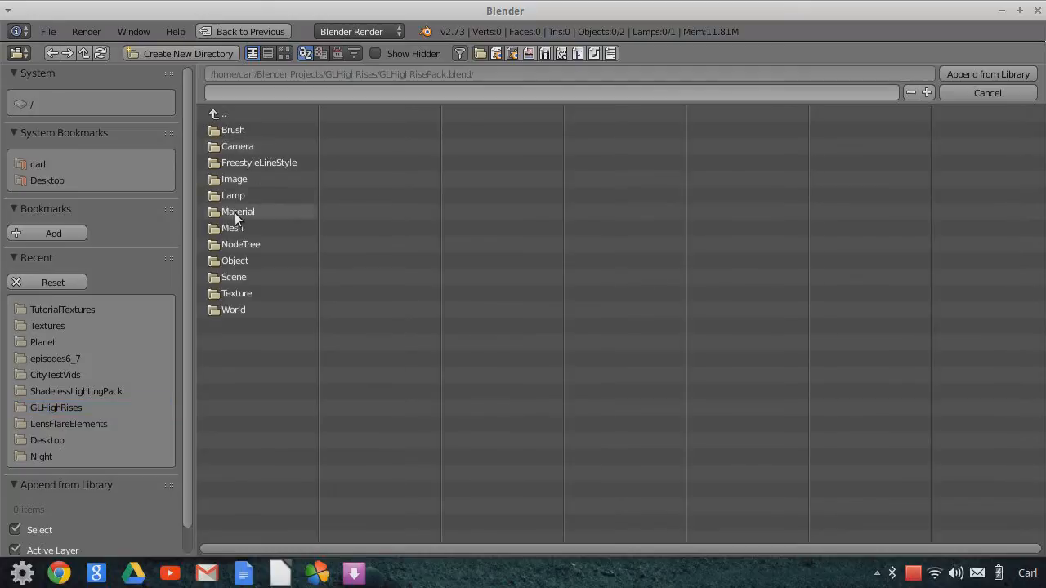
left_click(231, 260)
Append the eight buildings, Building01SLR_DAY/NIGHT to Building08SLR_DAY/NIGHT, together with Ambient01, Ambient02 and Sun
left_click(273, 167)
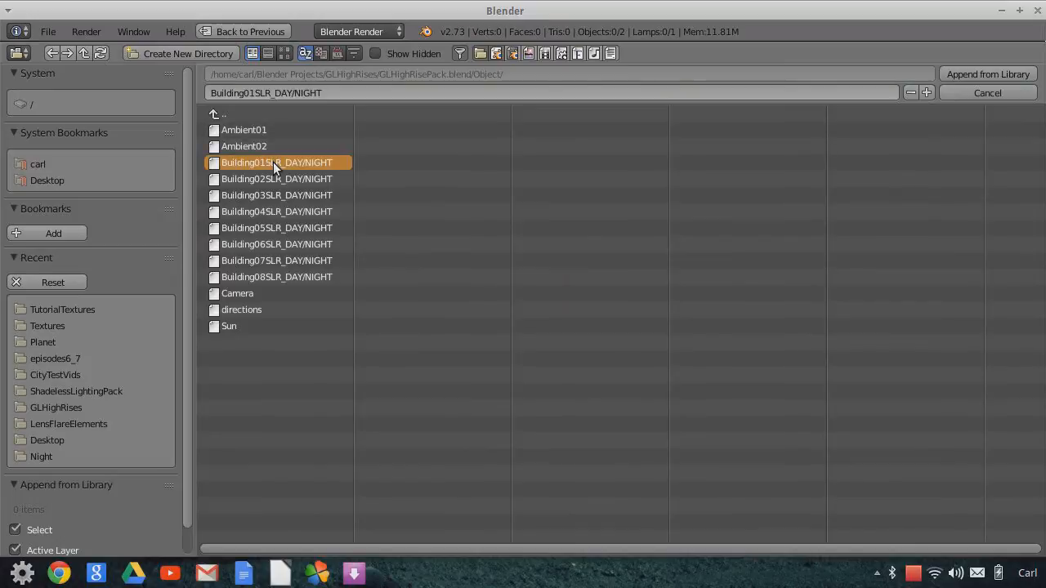
left_click_drag(273, 162, 261, 275)
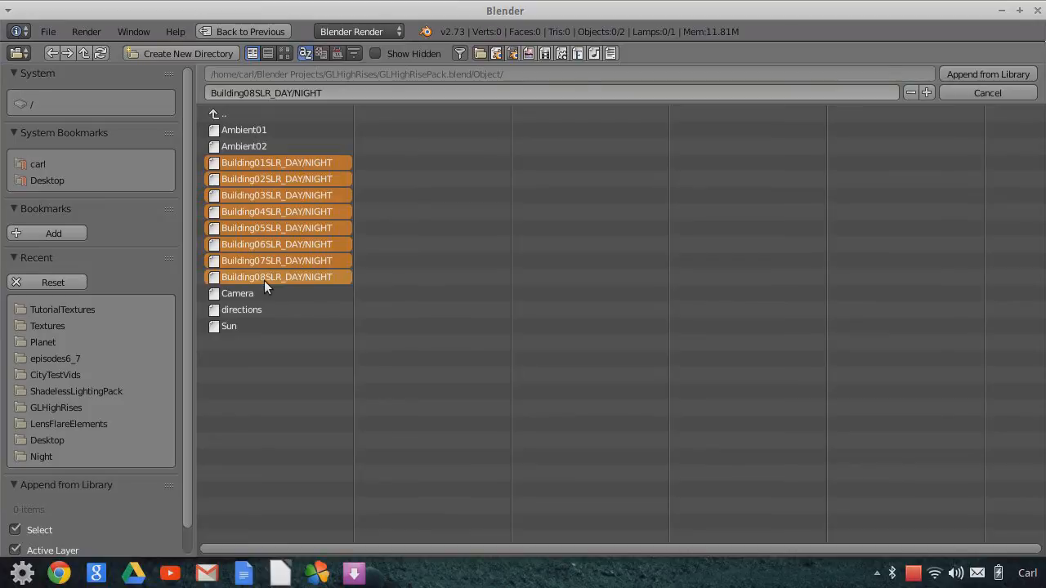
left_click(241, 131, "shift")
left_click(239, 147, "shift")
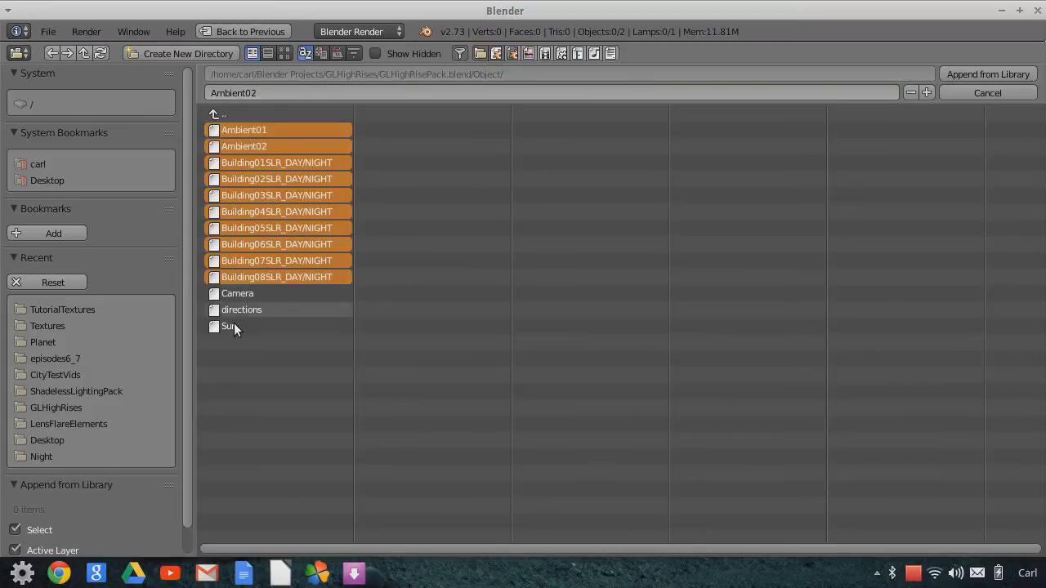
left_click(330, 326, "shift")
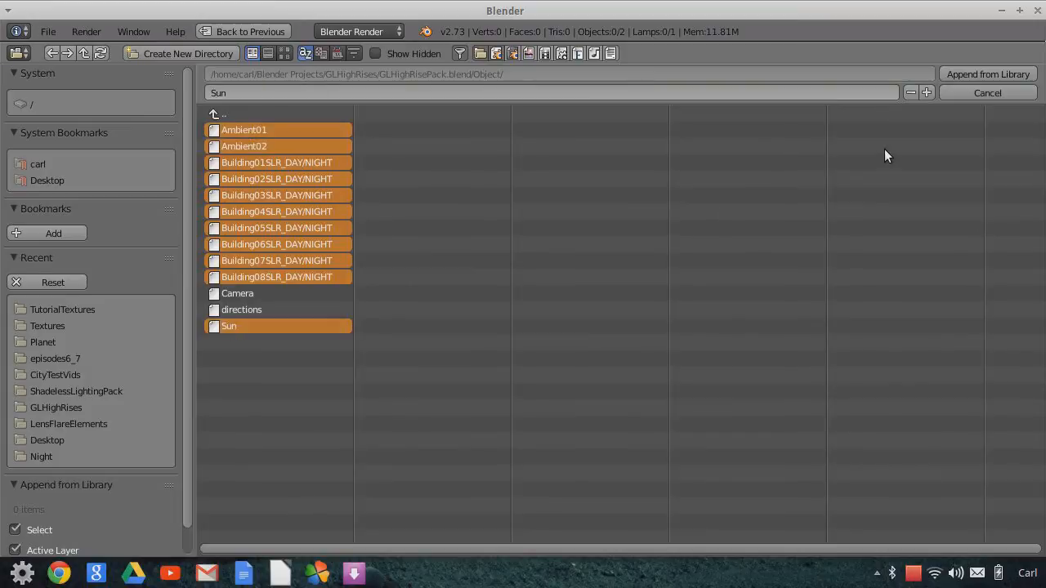
left_click(989, 74)
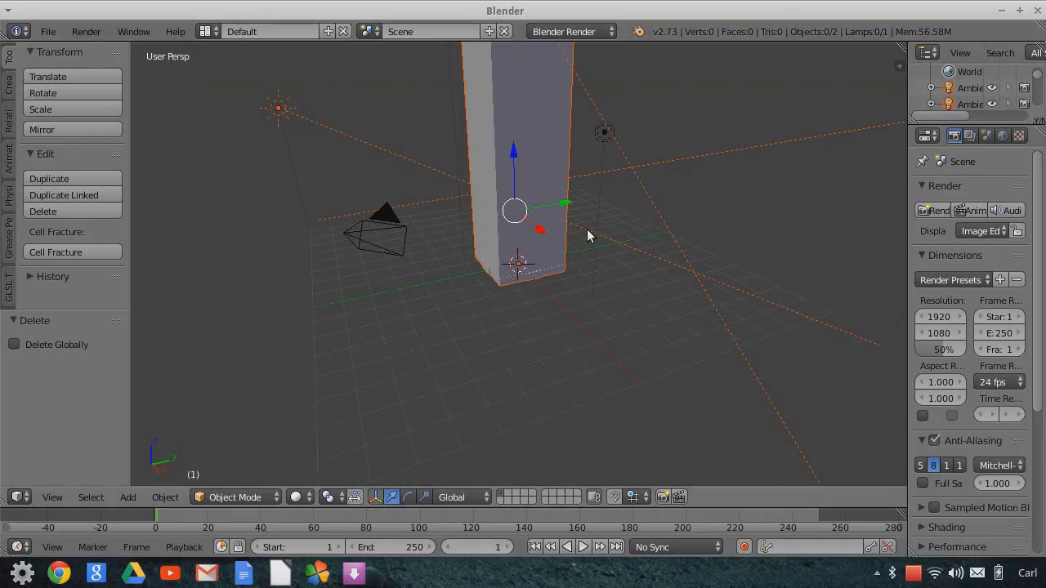
Enlarge the scene's object list and turn off viewport and render visibility for the Ambient01, Ambient02 and Sun lamps
scroll(587, 236, "down", 3)
middle_click_drag(618, 217, 609, 231)
left_click_drag(988, 125, 983, 367)
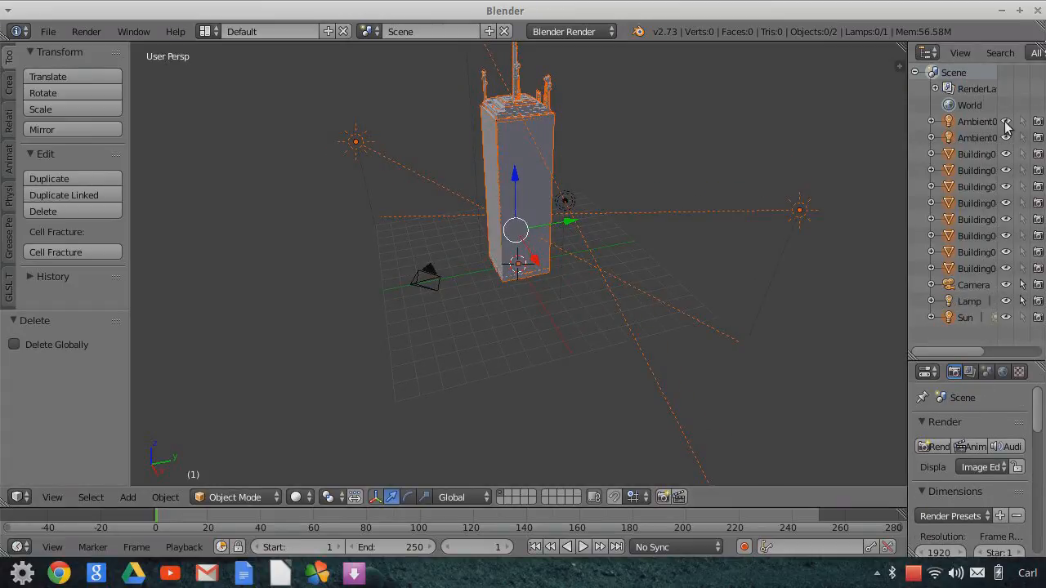
left_click(1006, 121)
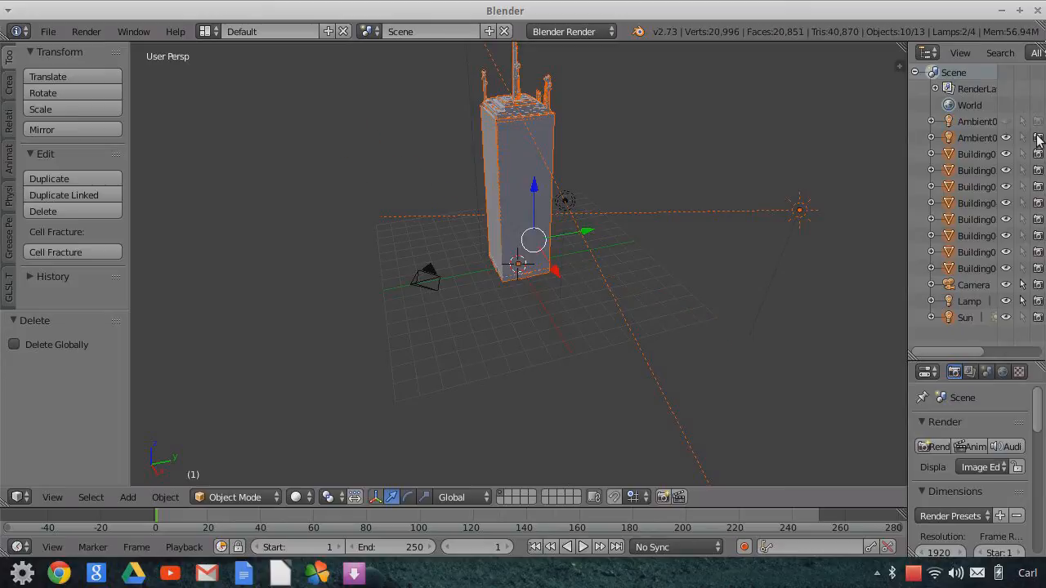
left_click(1007, 138)
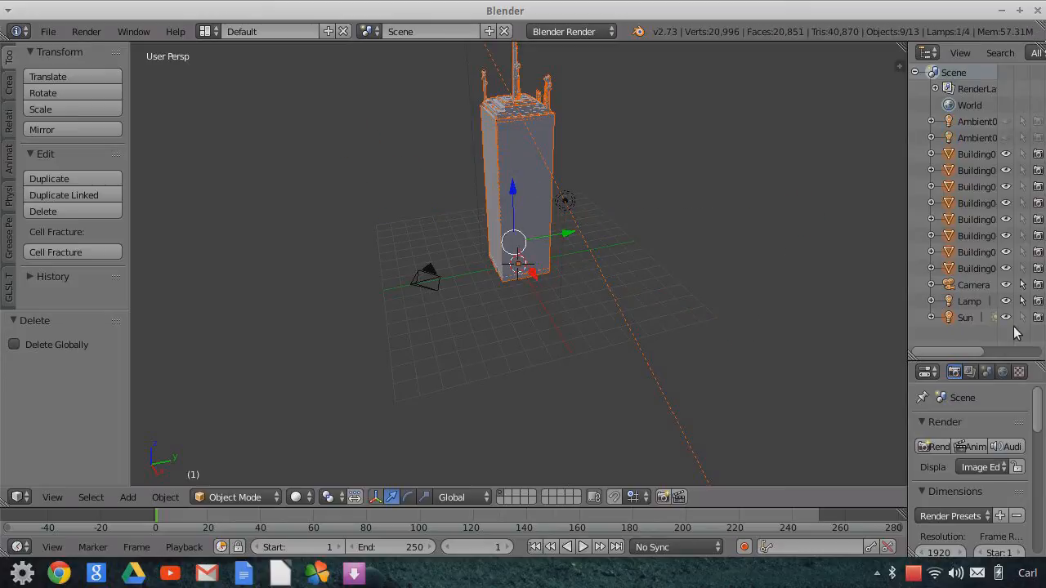
left_click(1006, 317)
left_click(1038, 318)
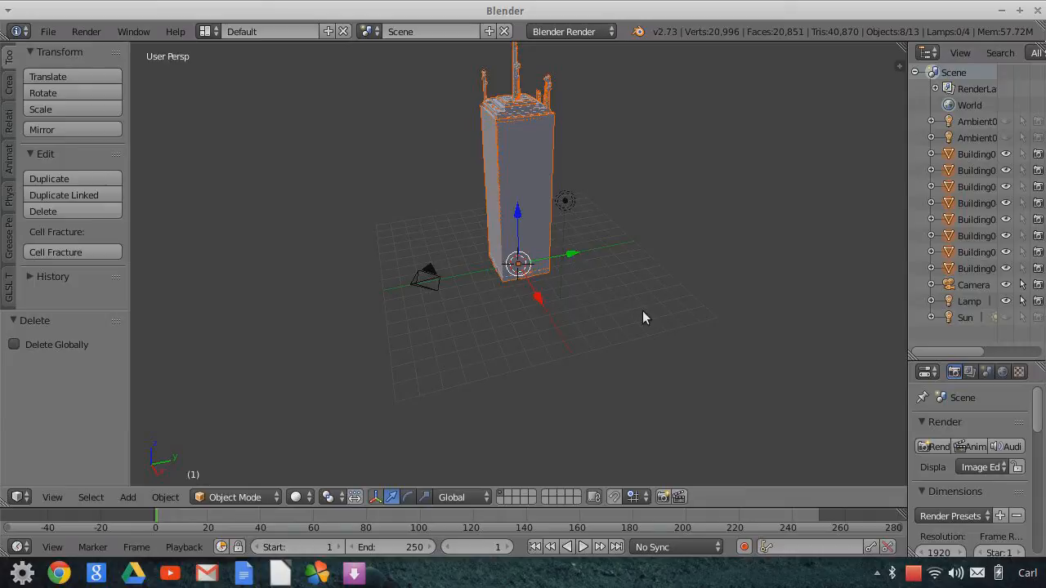
Scale the appended buildings down to about 0.48 and move them about 11.6 units along X, away from the scene centre
key("s")
left_click(579, 282)
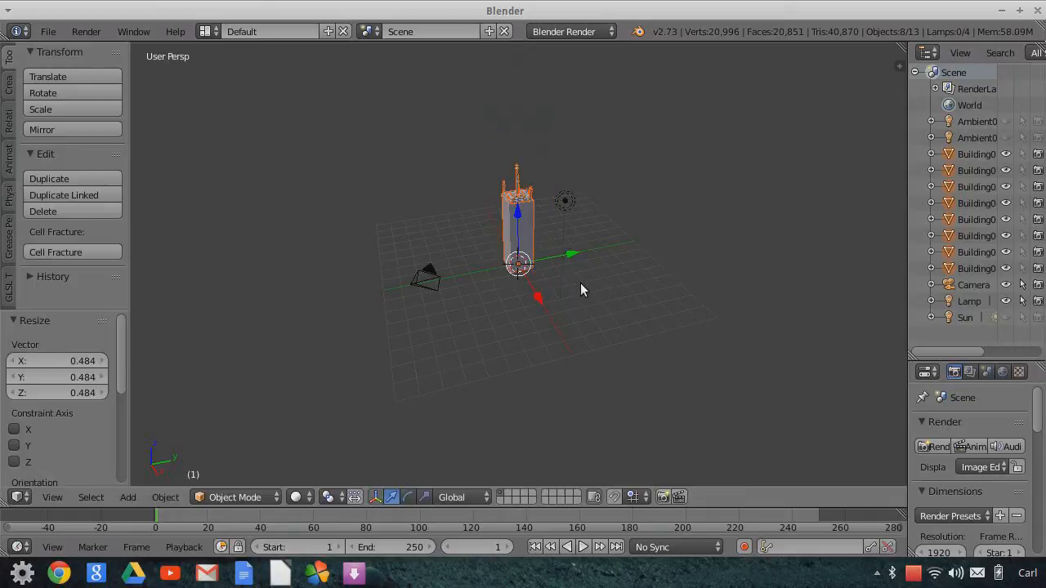
left_click_drag(570, 260, 322, 457)
middle_click_drag(466, 339, 475, 334)
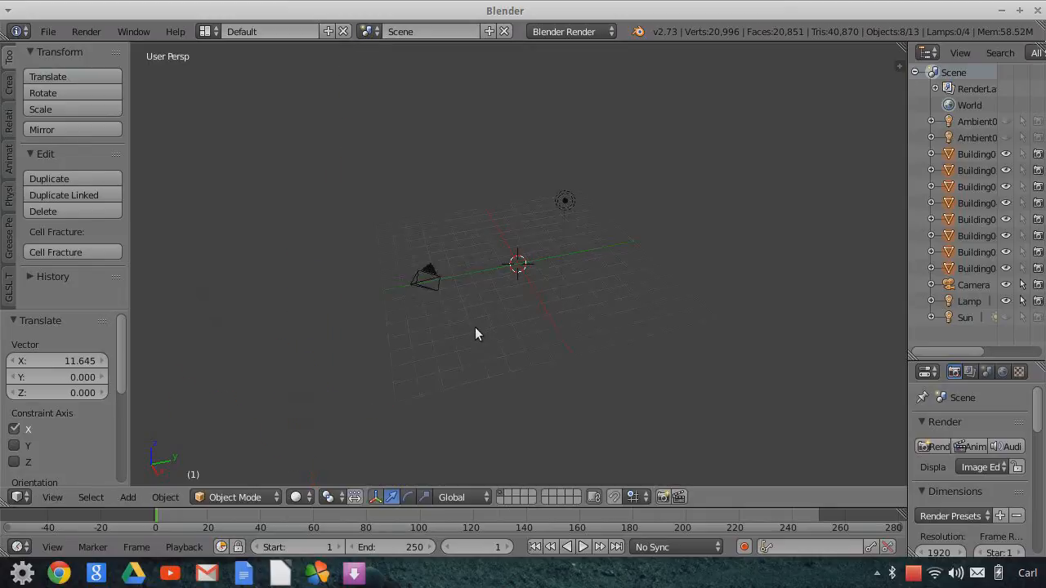
Delete the scene's default lamp
right_click(564, 203)
key("x")
left_click(563, 203)
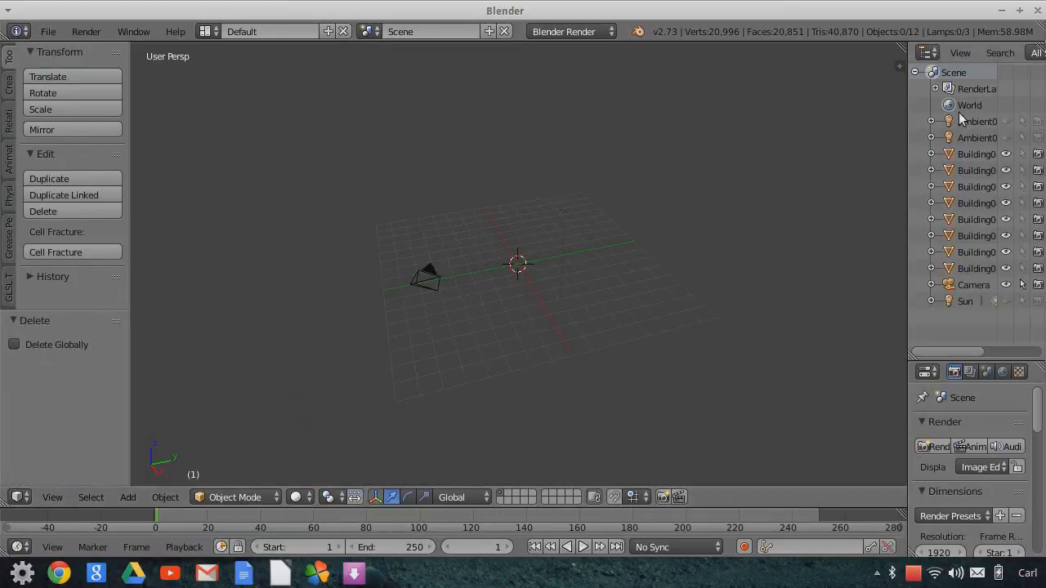
Turn viewport and render visibility back on for the Ambient01, Ambient02 and Sun lamps
left_click(1006, 121)
left_click(1007, 138)
left_click(1038, 137)
left_click(1038, 121)
left_click(1006, 301)
left_click(1038, 301)
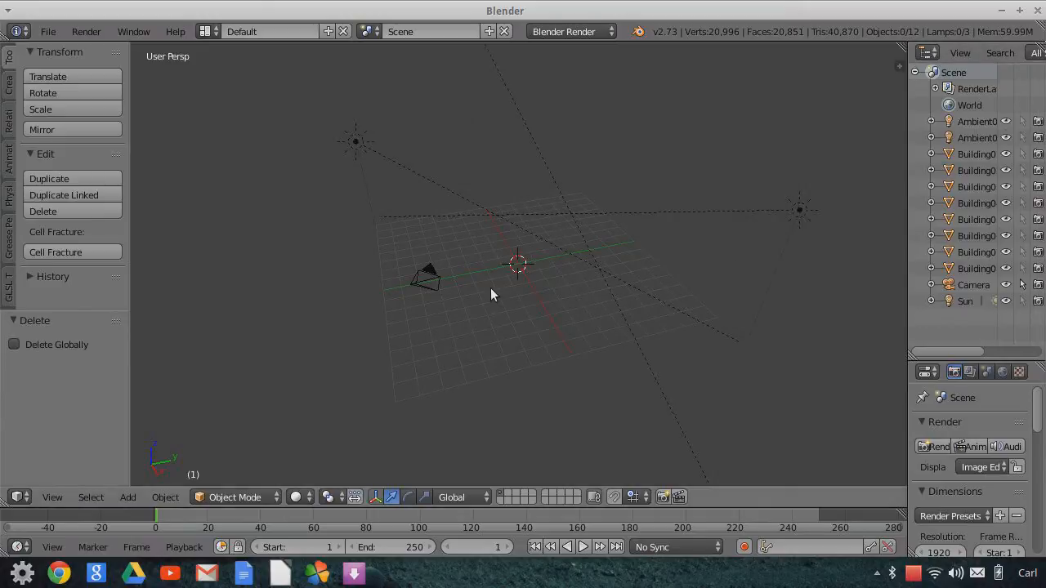
Add a plane at the scene centre, scale it up to cover most of the grid, and enter Edit Mode on it
left_click(10, 89)
left_click(72, 94)
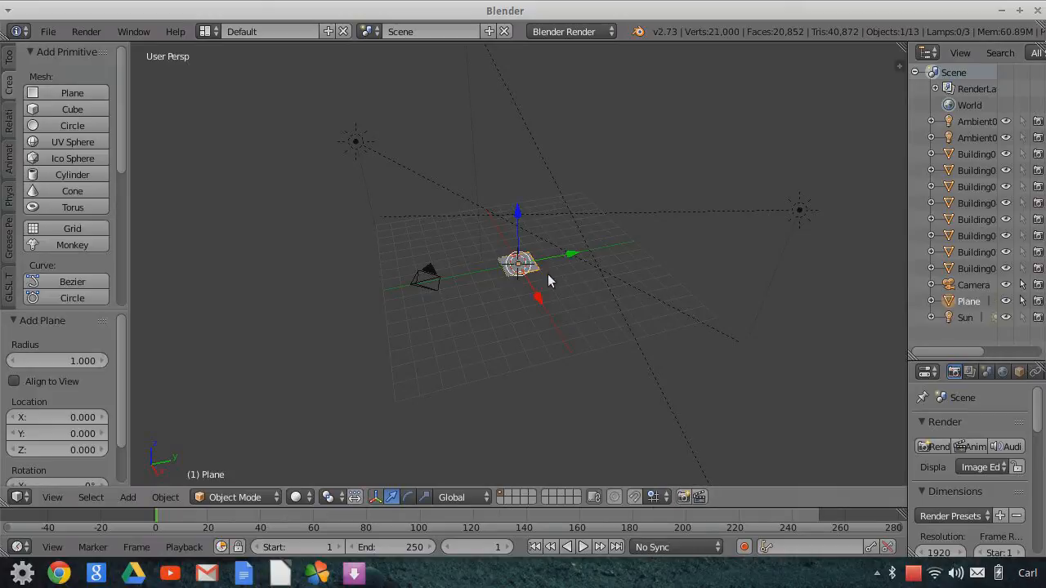
key("s")
left_click(639, 311)
key("Tab")
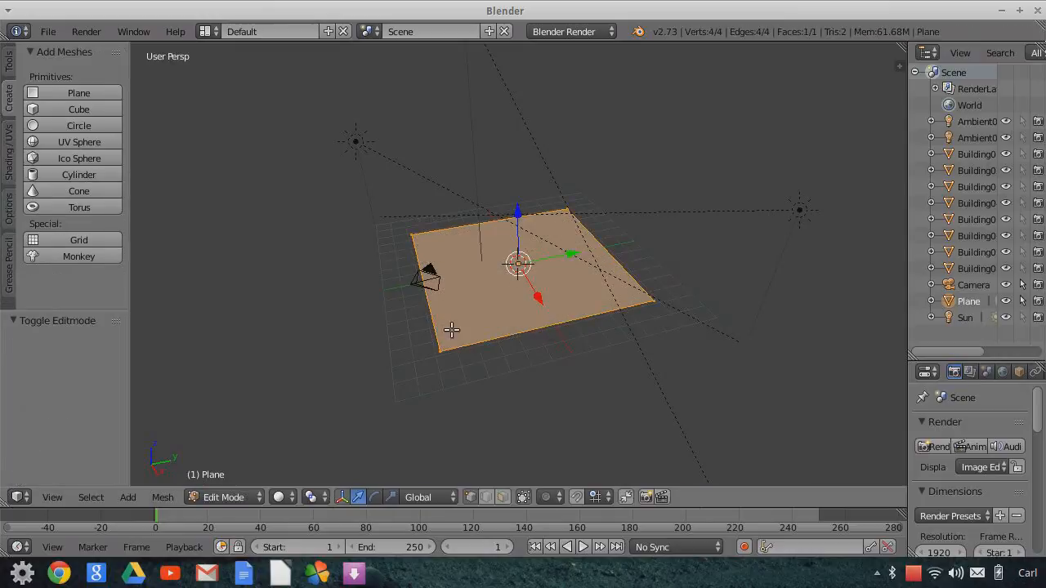
Subdivide the plane three times into an 8 by 8 grid of faces and return to Object Mode
left_click(10, 156)
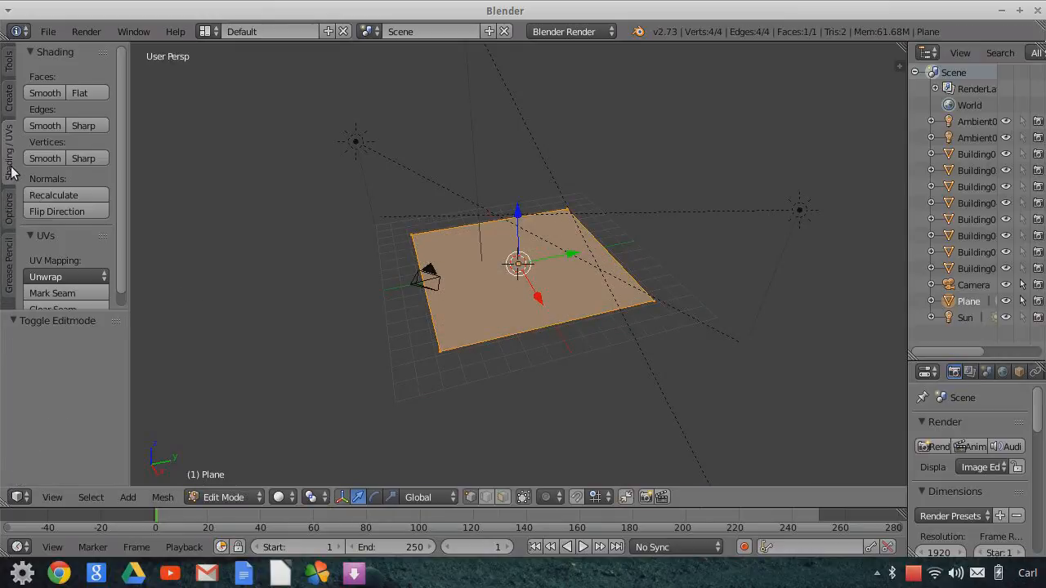
left_click(10, 61)
scroll(73, 235, "down", 2)
scroll(73, 232, "down", 1)
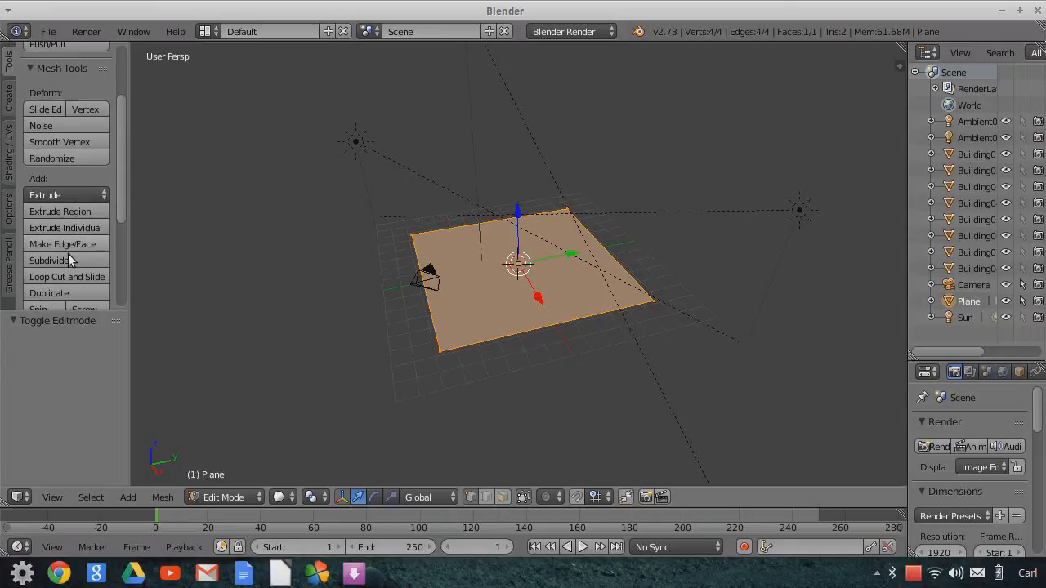
left_click(67, 257)
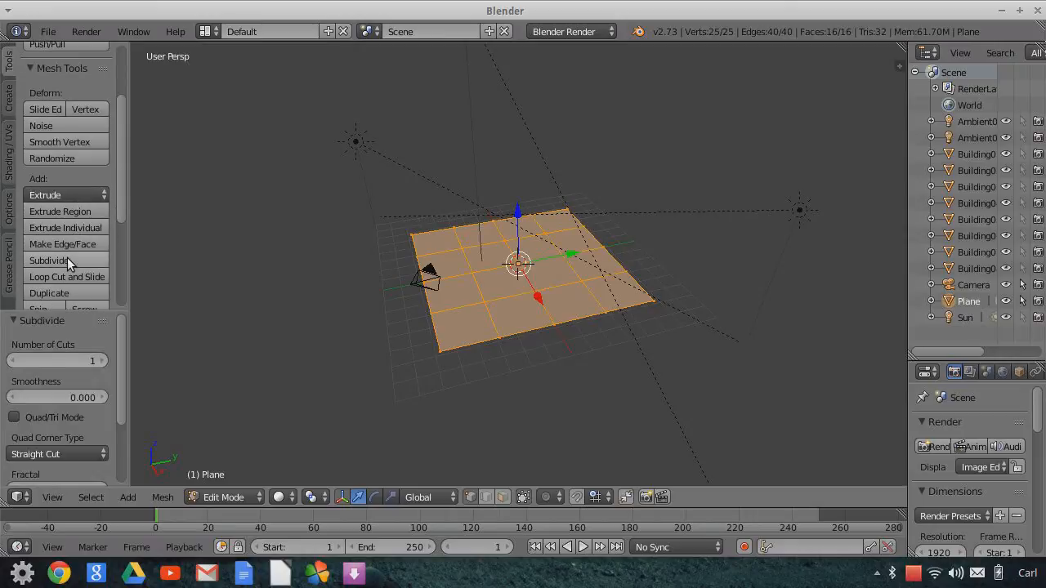
left_click(67, 260)
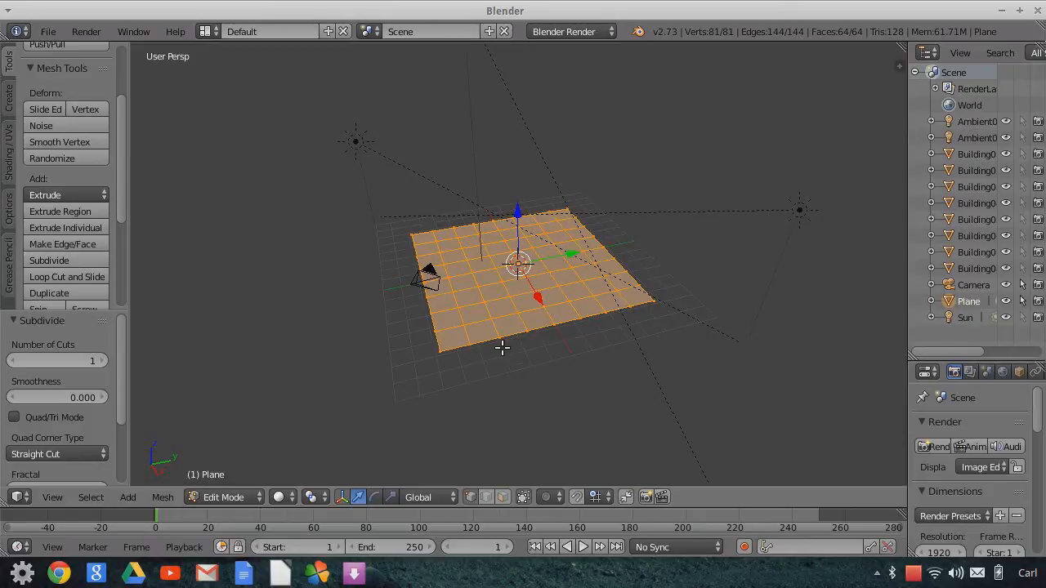
key("Tab")
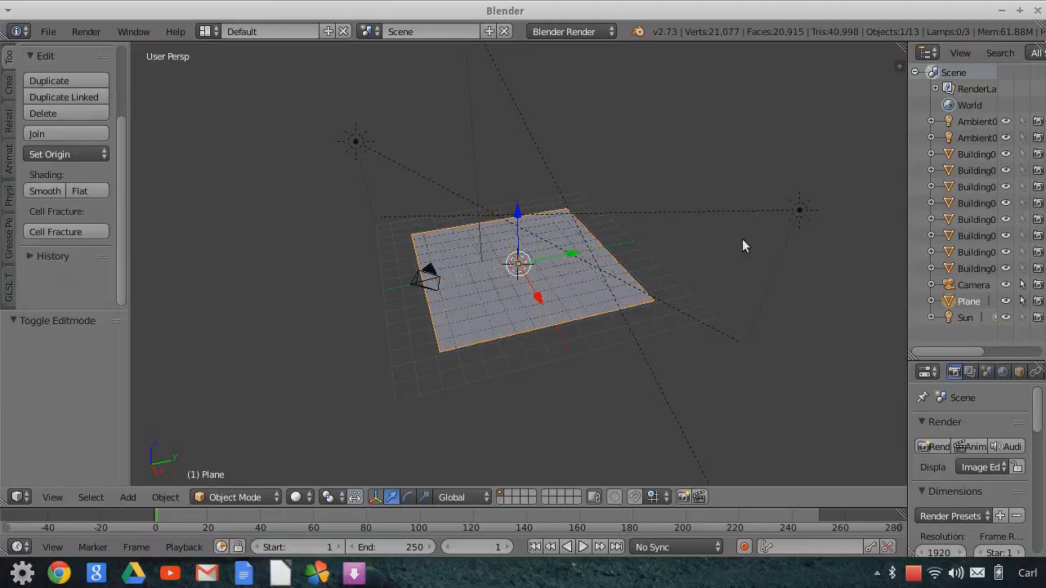
Widen the outliner and properties area and check the subdivided plane's vertex count in Edit Mode
left_click_drag(908, 192, 815, 185)
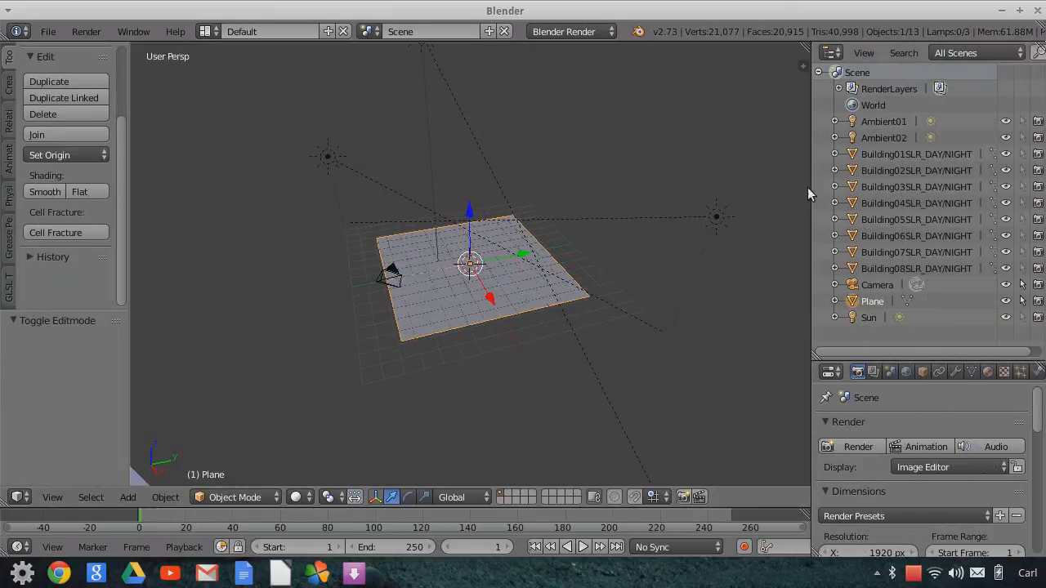
key("Tab")
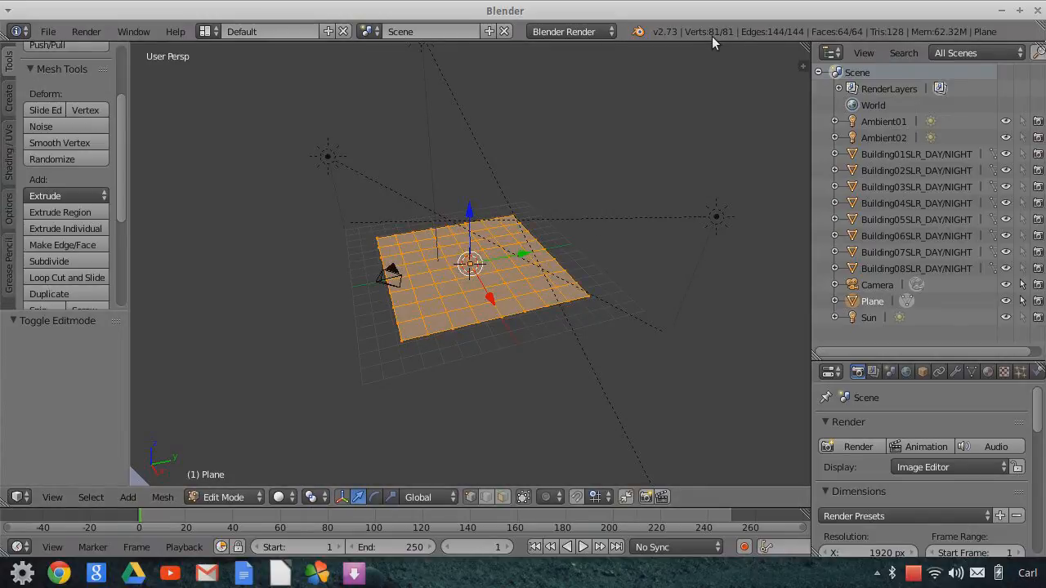
key("Tab")
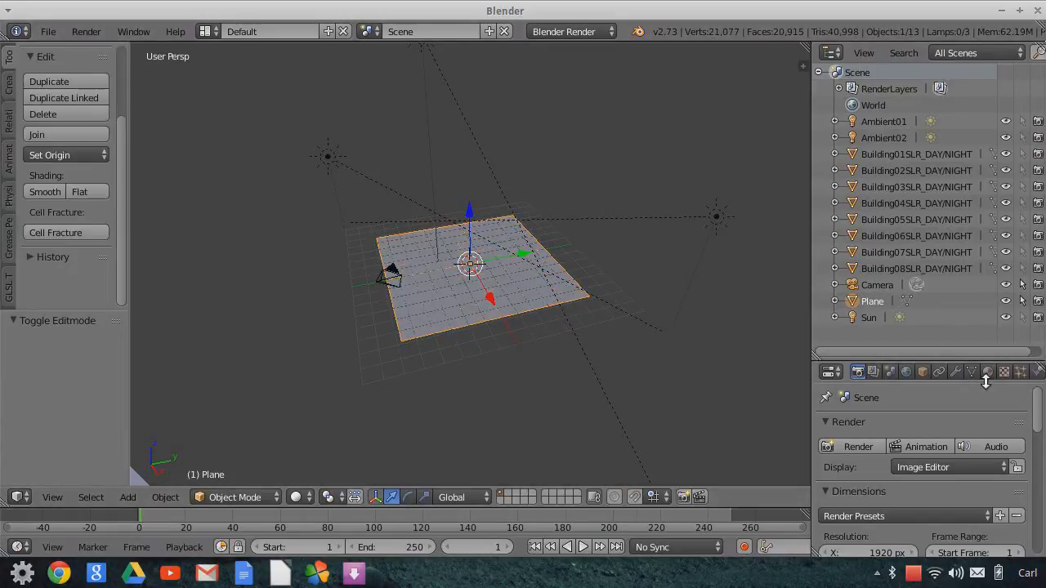
Add a particle system to the plane and set its emission number to 81
left_click(1020, 372)
left_click_drag(973, 360, 944, 290)
left_click(940, 390)
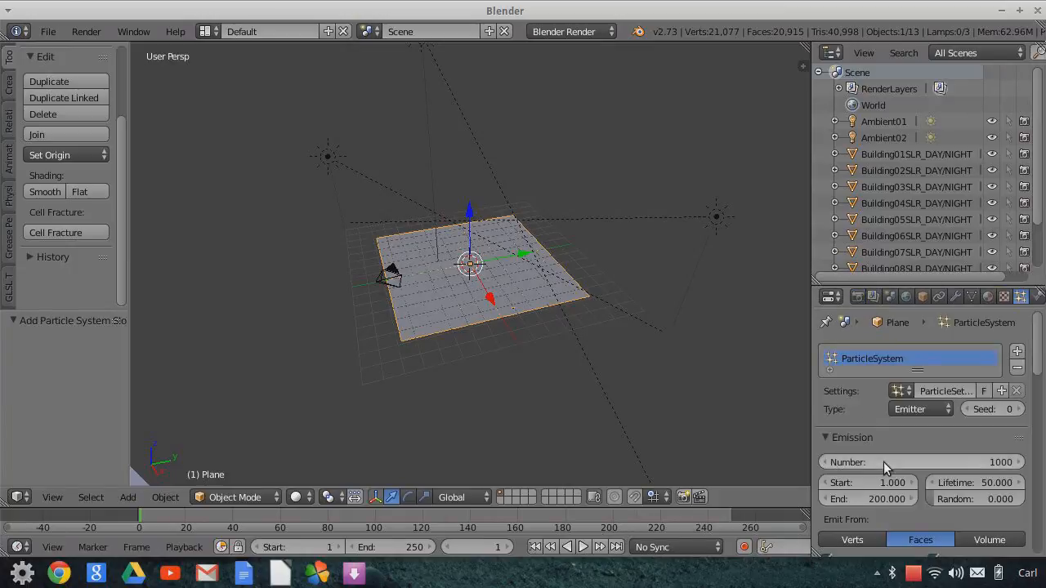
left_click(939, 464)
type("81")
key("Return")
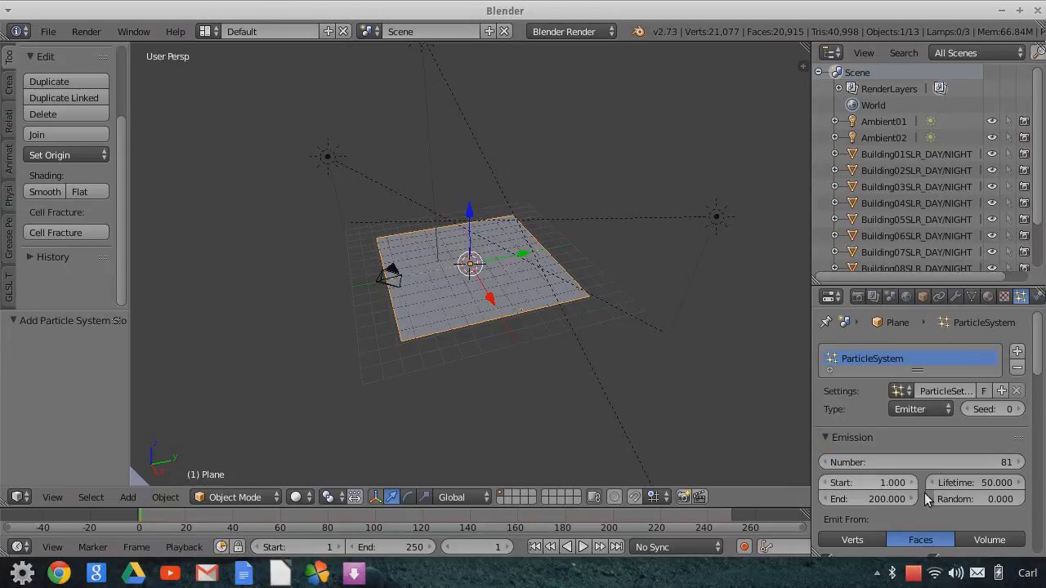
Set the particle emission's end frame to 1 and the particle lifetime to 250
left_click(882, 499)
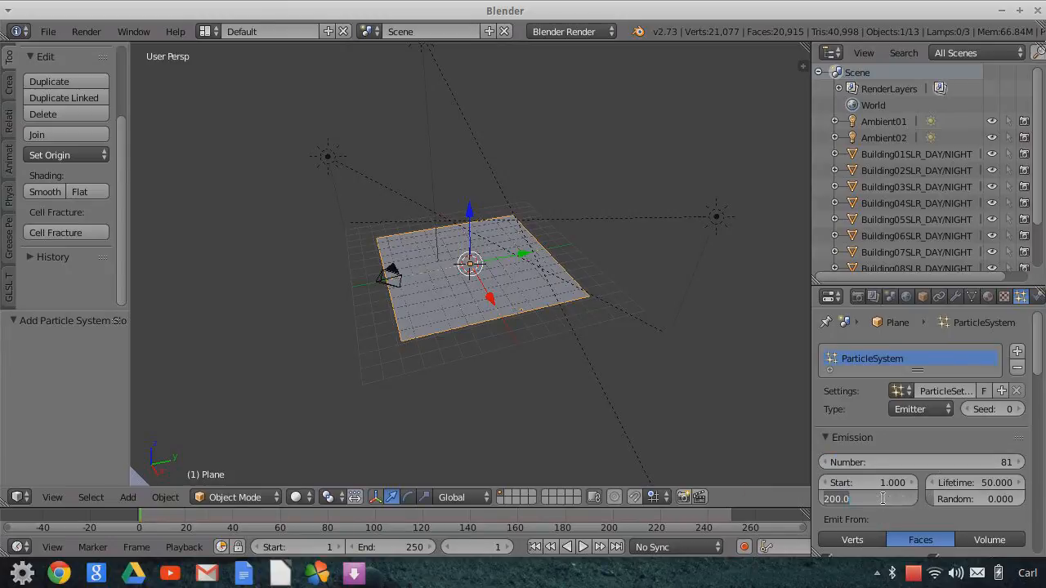
type("1")
key("Return")
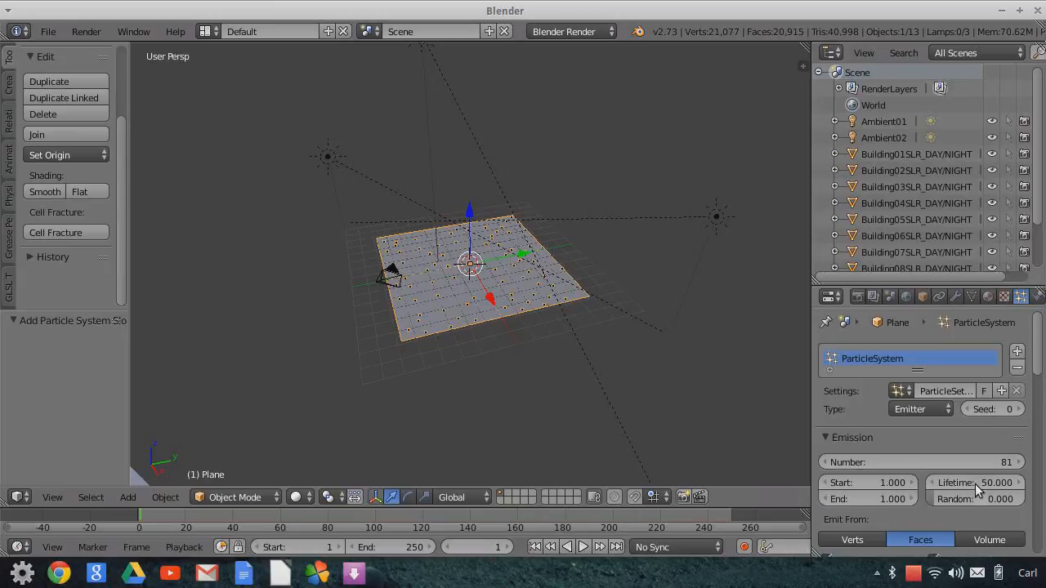
left_click(975, 483)
type("25")
key("Return")
Set the particles' normal velocity to 0 and their gravity field weight to 0
scroll(931, 507, "down", 6)
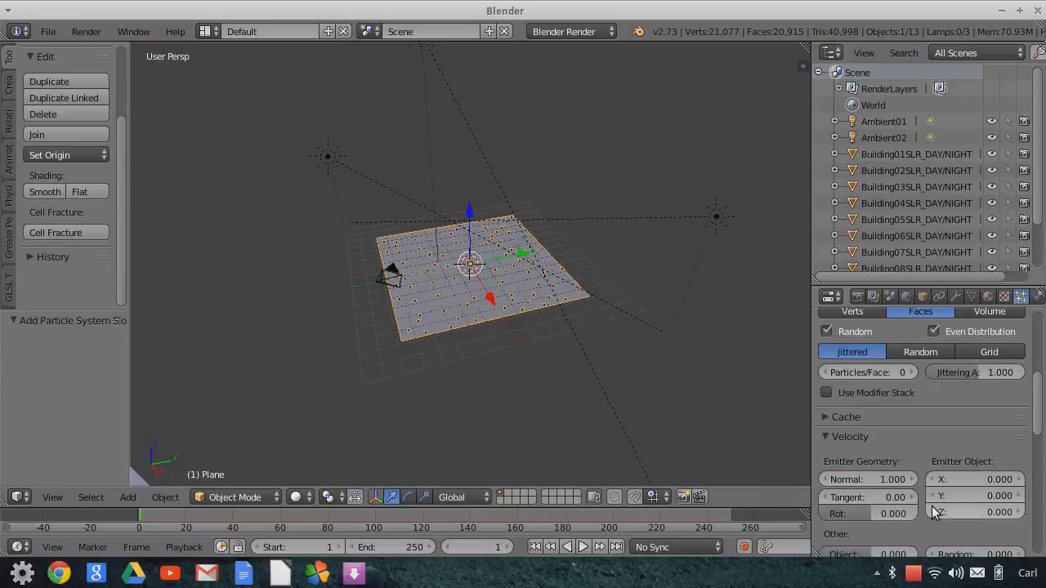
left_click(897, 479)
key("Return")
scroll(916, 515, "down", 8)
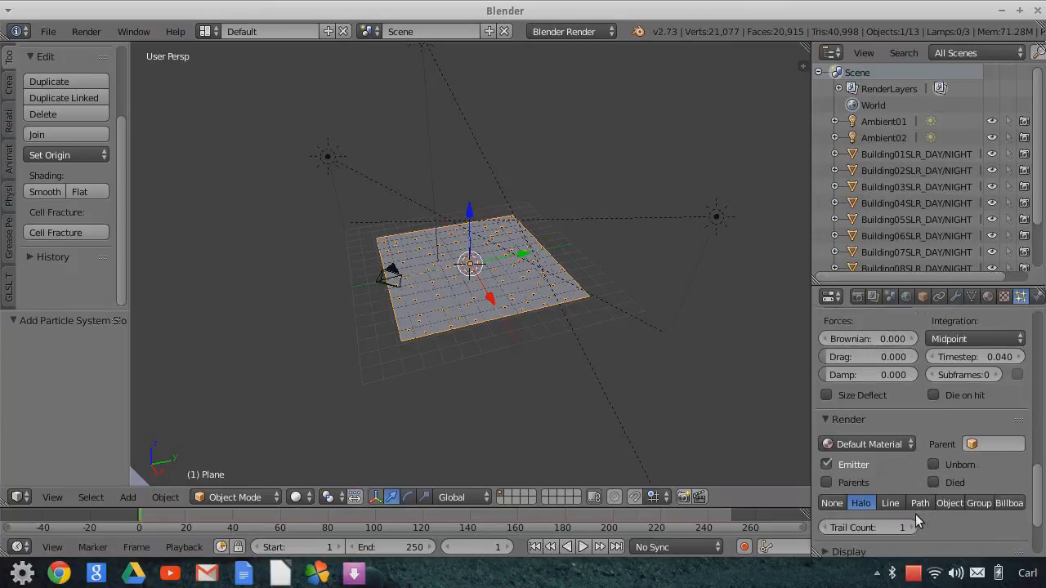
scroll(917, 519, "down", 3)
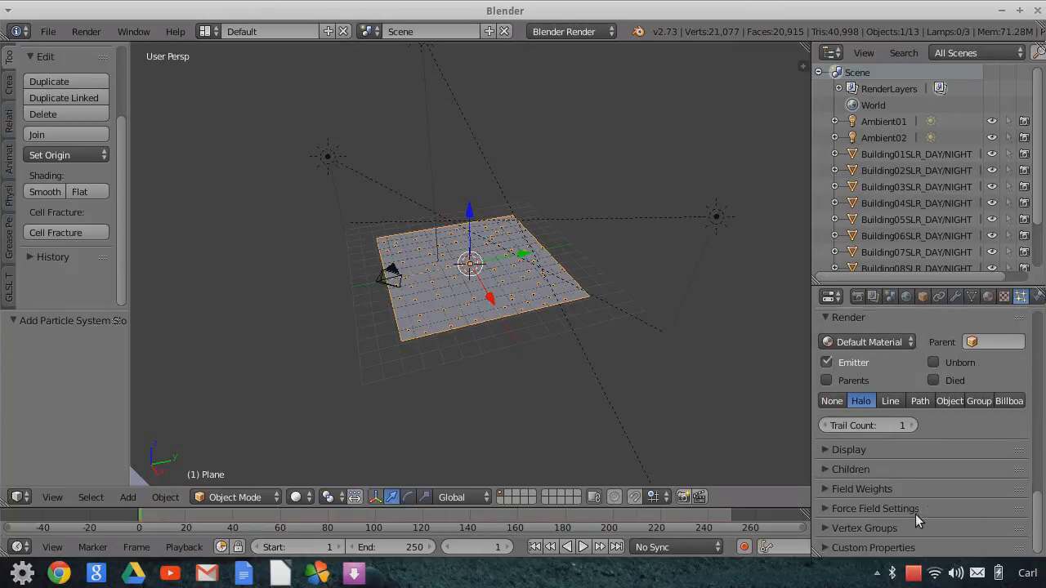
left_click(822, 489)
left_click(868, 536)
type("0")
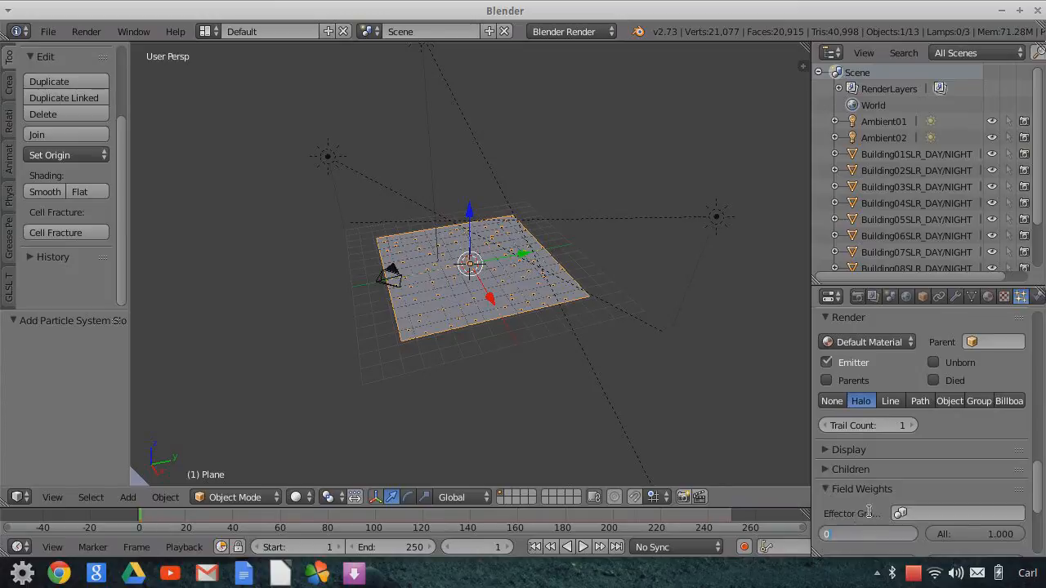
key("Return")
Emit the particles from the plane's vertices and disable random emission order
scroll(874, 496, "up", 15)
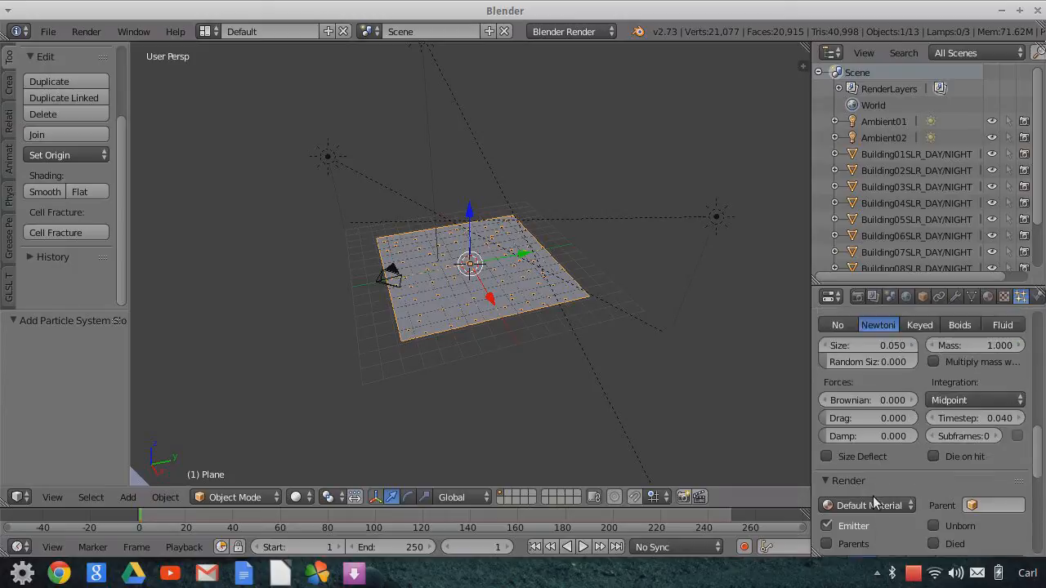
left_click_drag(809, 309, 790, 309)
scroll(518, 356, "down", 2)
scroll(933, 440, "up", 6)
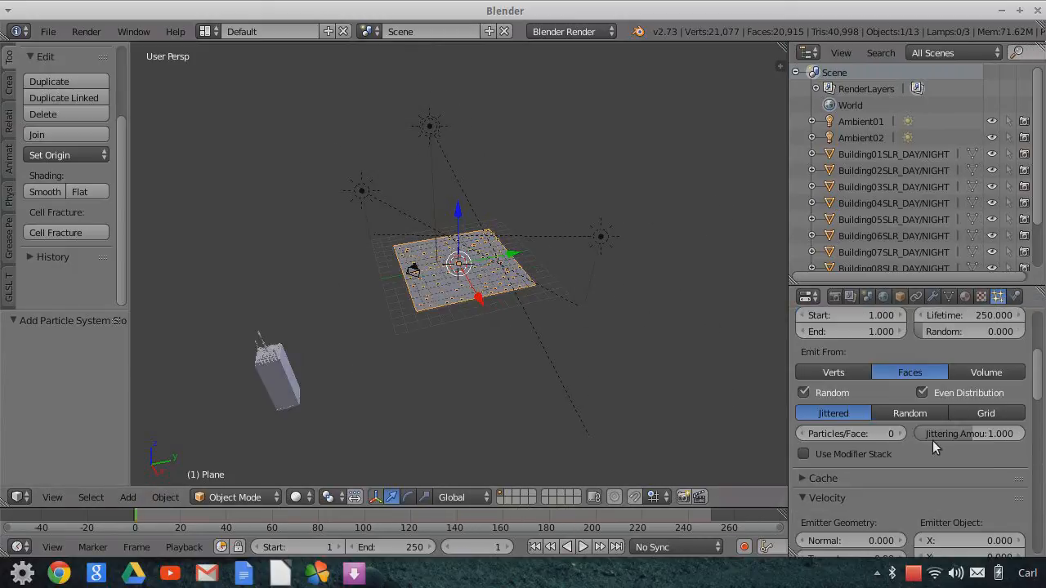
left_click(835, 471)
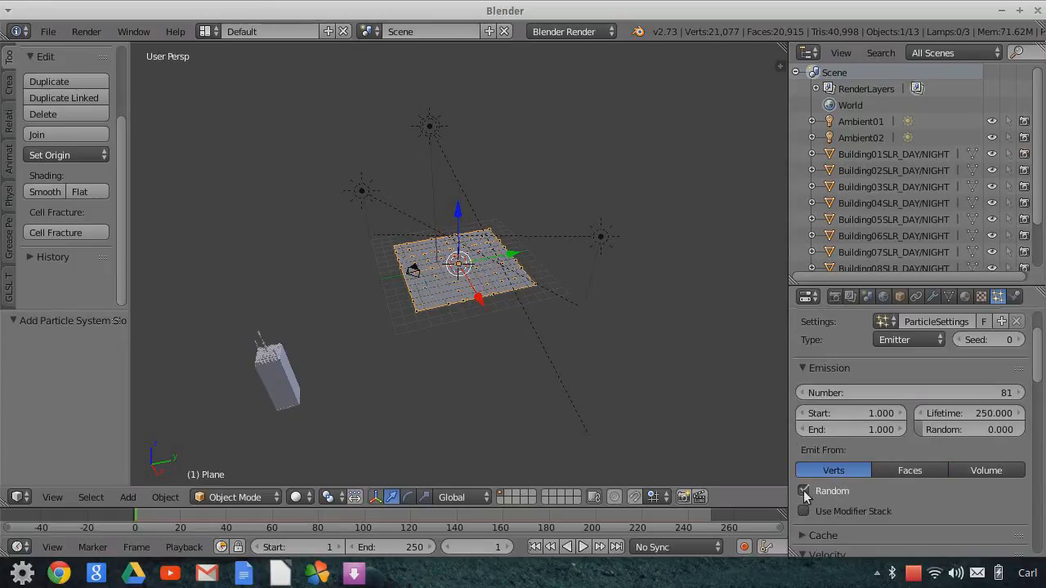
scroll(502, 419, "up", 6)
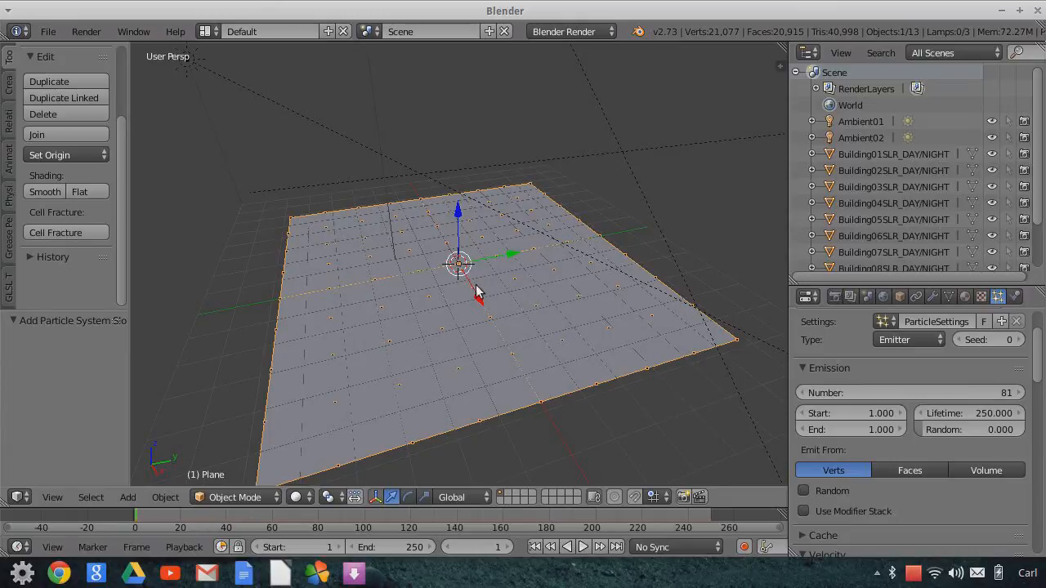
scroll(540, 443, "down", 7)
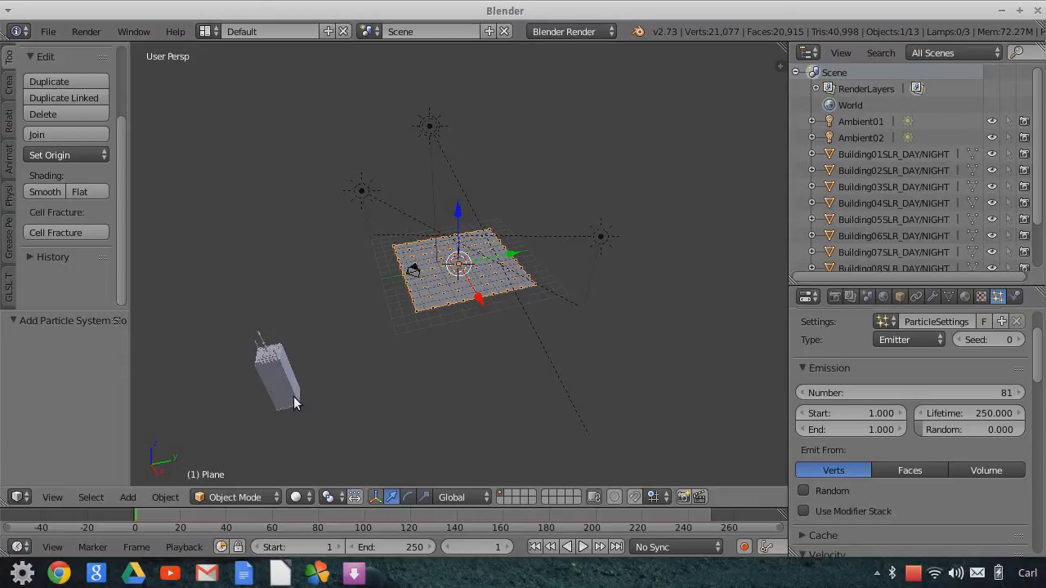
Try to select the stack of appended buildings beside the plane
middle_click_drag(335, 387, 352, 370)
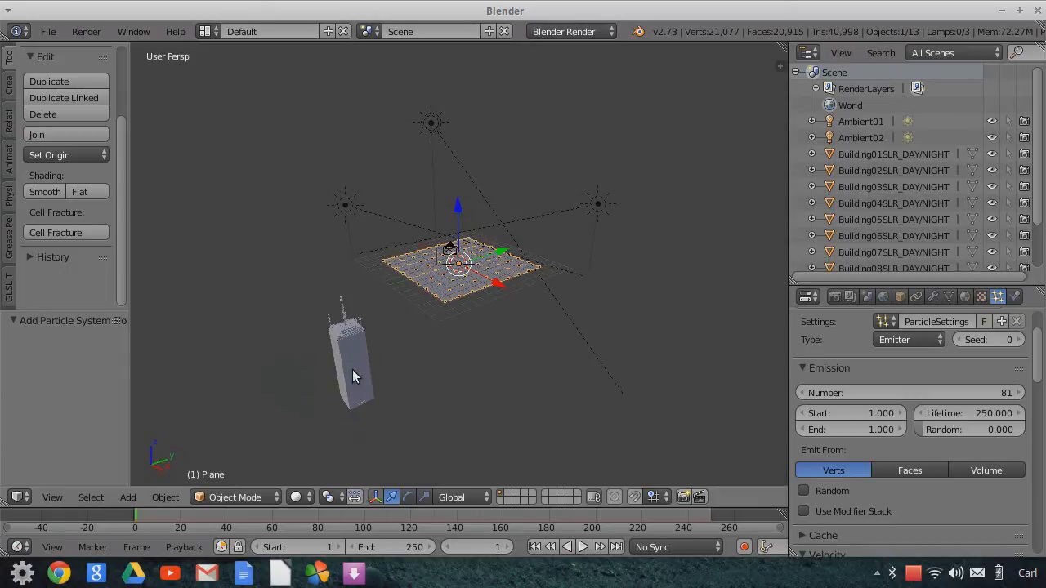
left_click(352, 369)
middle_click_drag(372, 382, 325, 385)
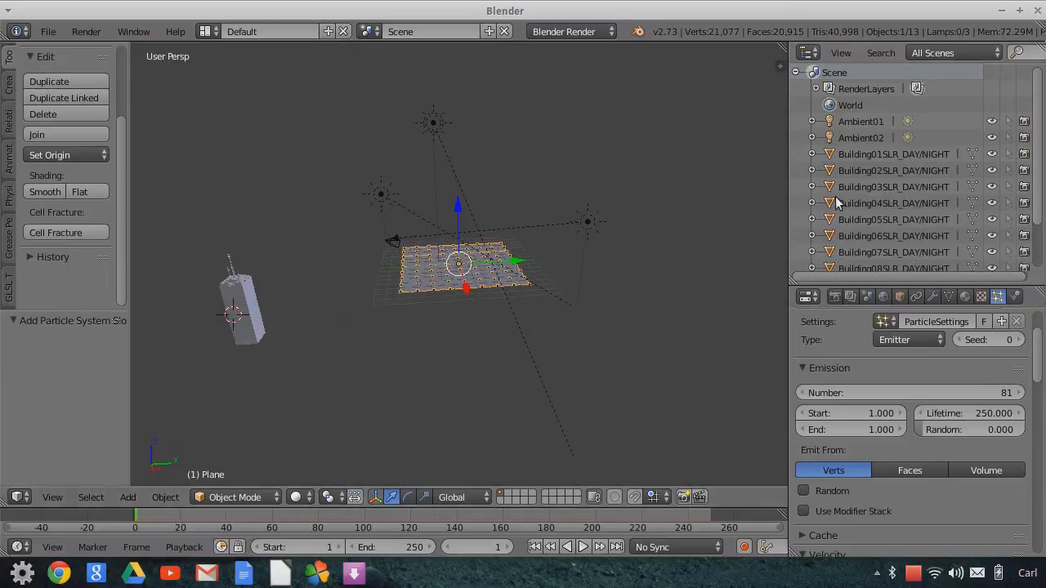
left_click(850, 155)
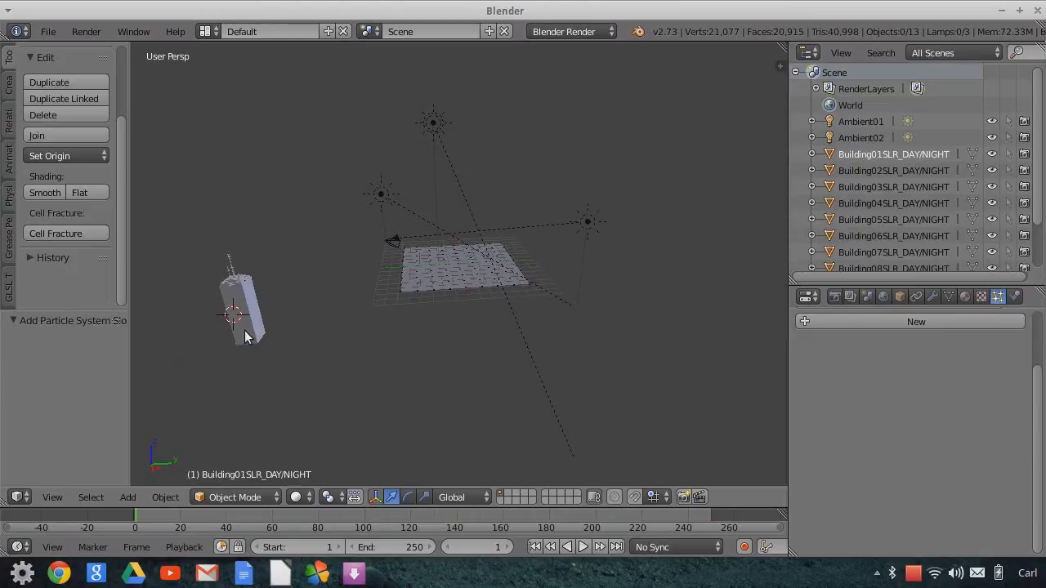
left_click_drag(201, 280, 298, 357)
Enable viewport selectability for all eight buildings, Building01 through Building08
left_click_drag(951, 286, 952, 462)
left_click(1022, 154)
left_click(1023, 170)
left_click(1023, 187)
left_click(1023, 202)
left_click(1022, 219)
left_click(1023, 235)
left_click(1022, 252)
left_click(1022, 268)
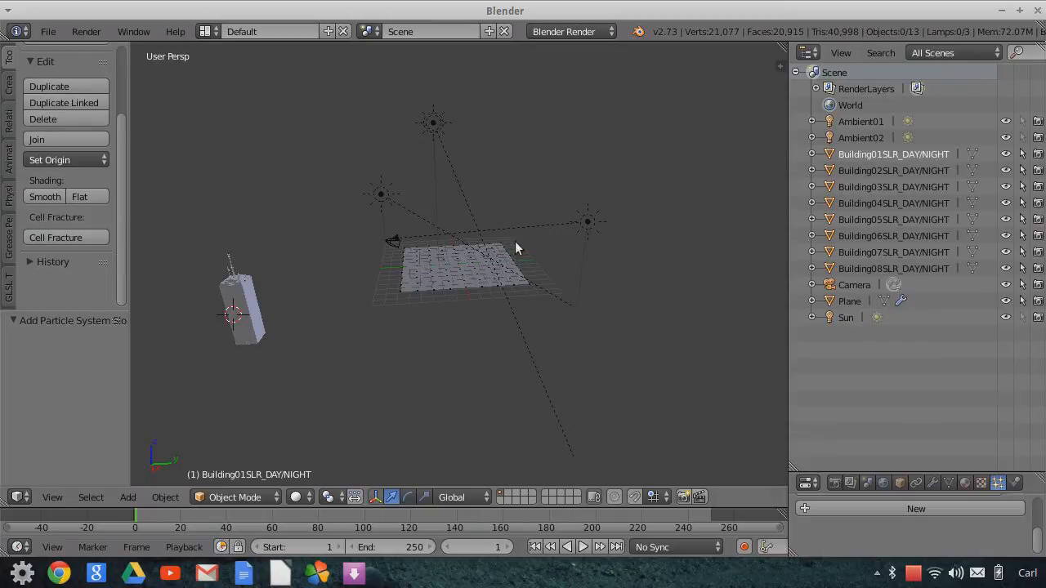
Select all eight stacked buildings together and put them in a new group named Buildings
key("b")
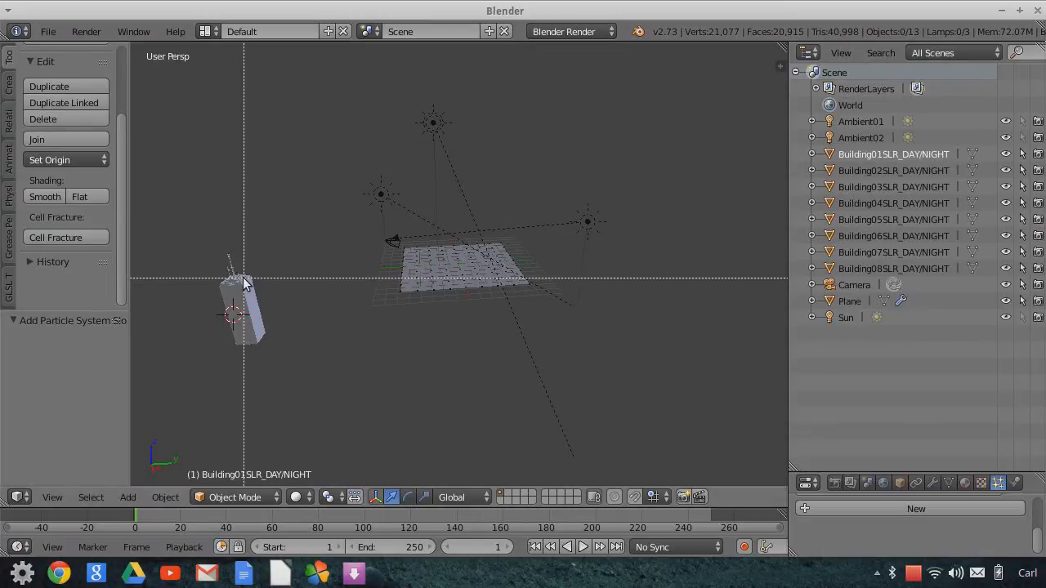
key("Escape")
left_click_drag(260, 270, 196, 364)
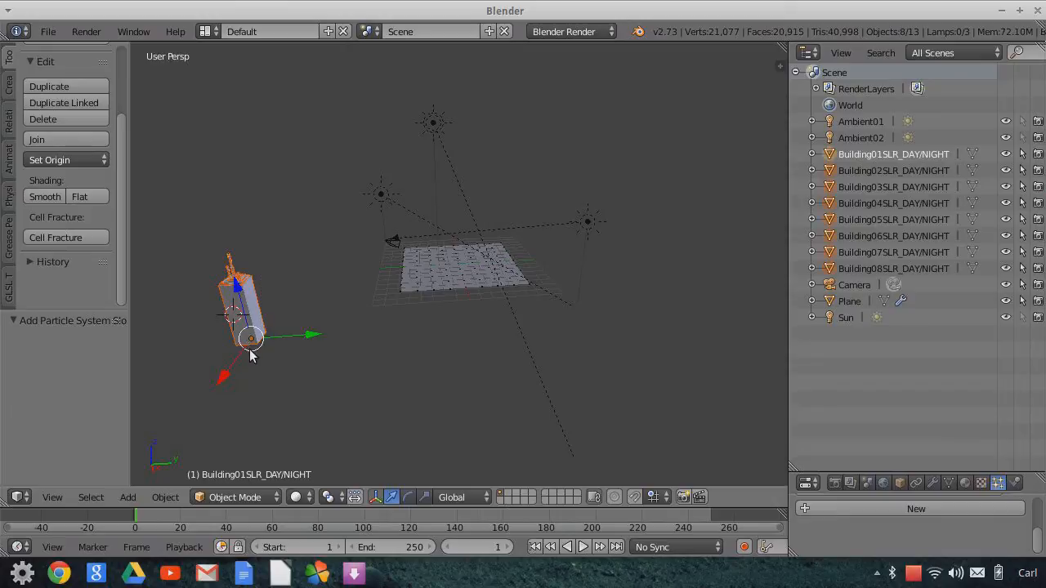
left_click(9, 122)
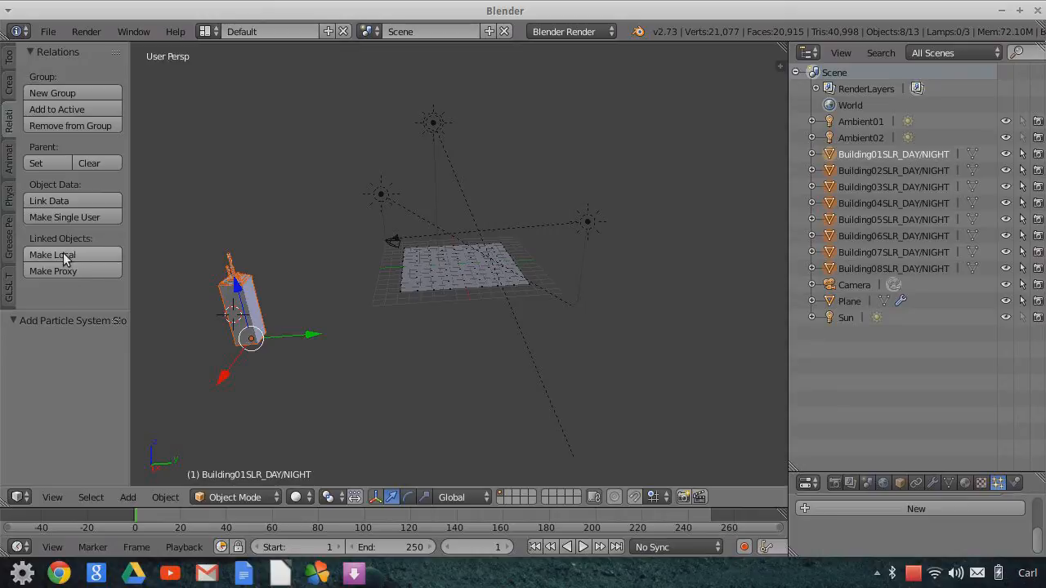
left_click(57, 93)
left_click(67, 360)
type("Buildings")
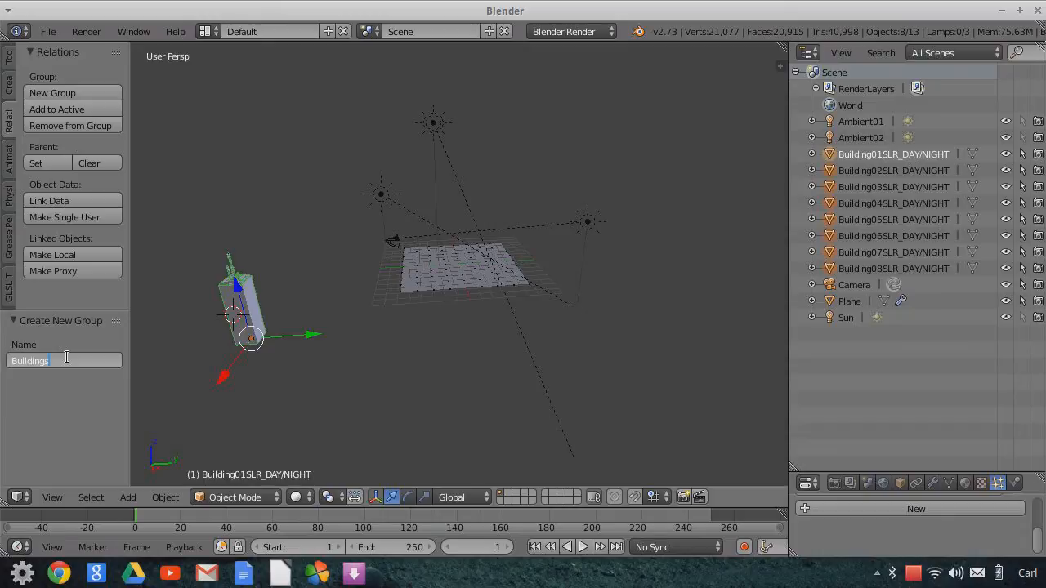
key("Return")
Render the plane's particles as the Buildings group, with Pick Random and Rotation enabled
right_click(418, 277)
left_click_drag(978, 361, 978, 200)
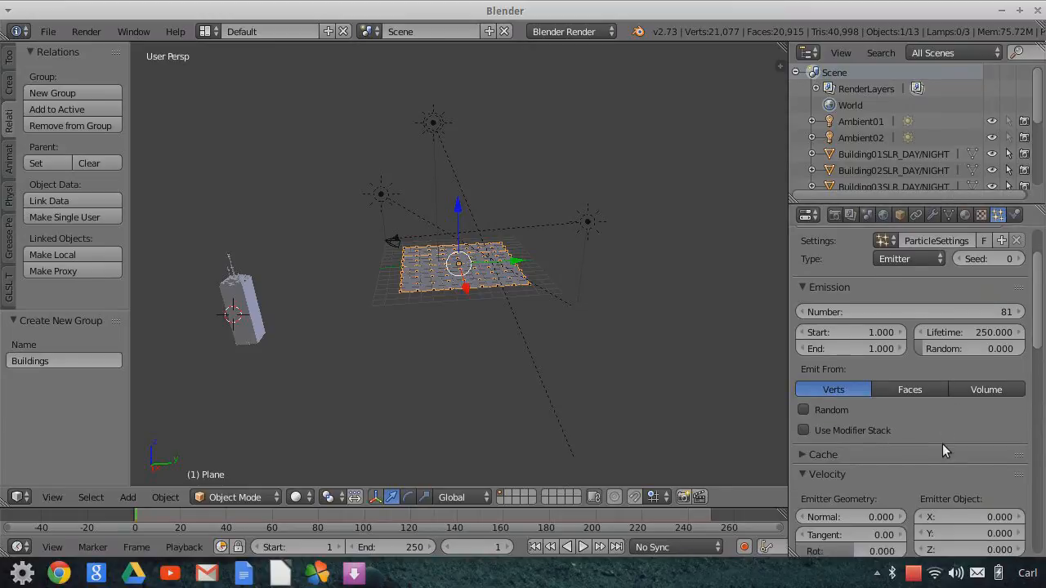
scroll(943, 443, "down", 15)
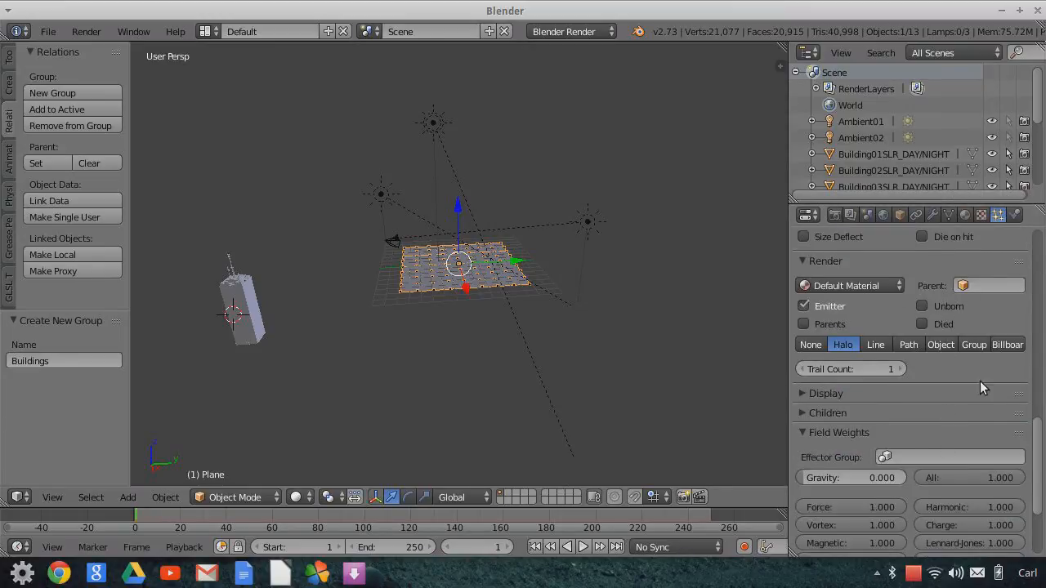
left_click(943, 345)
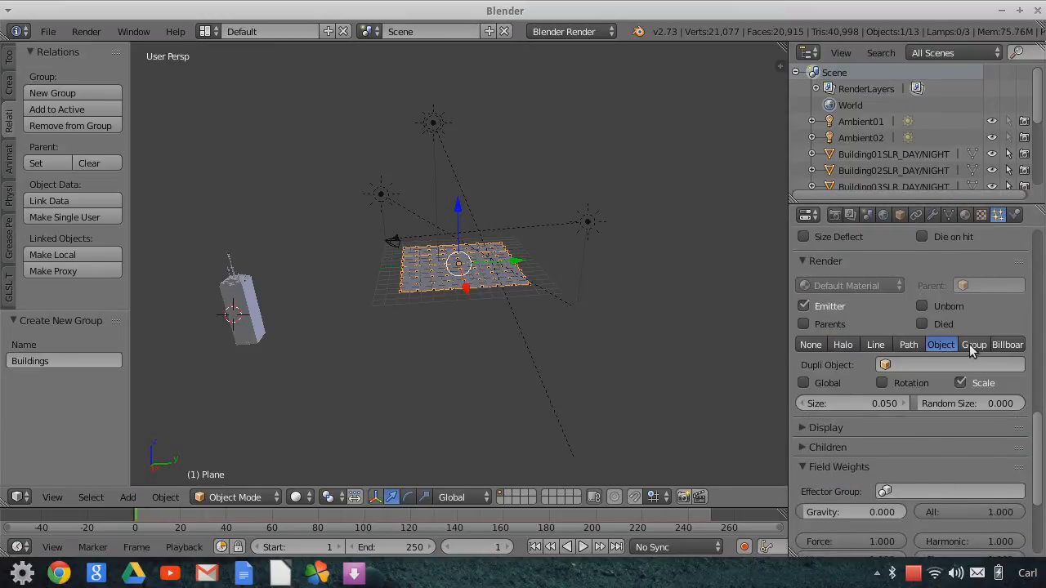
left_click(975, 345)
left_click(896, 365)
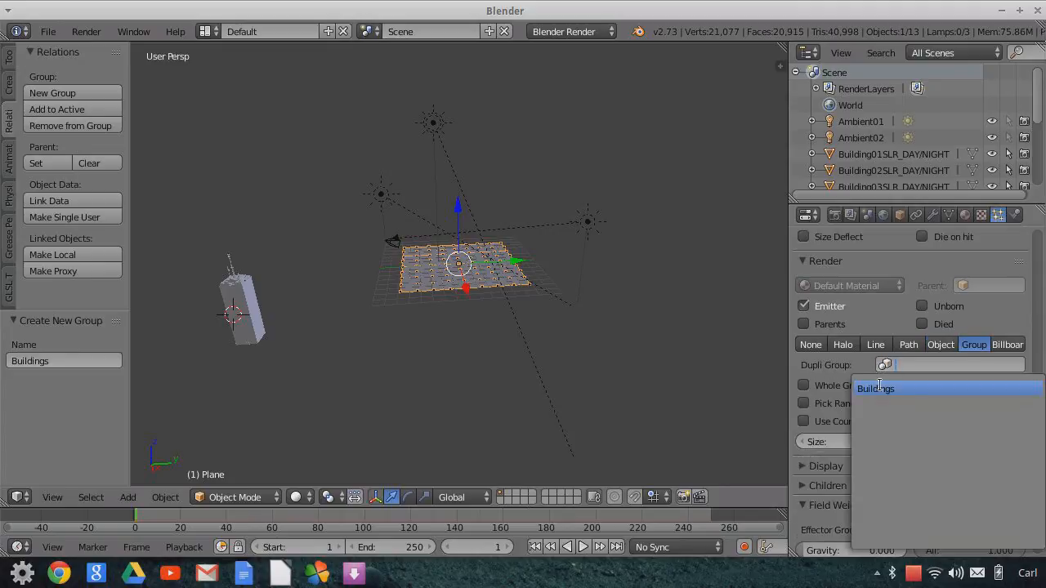
key("Return")
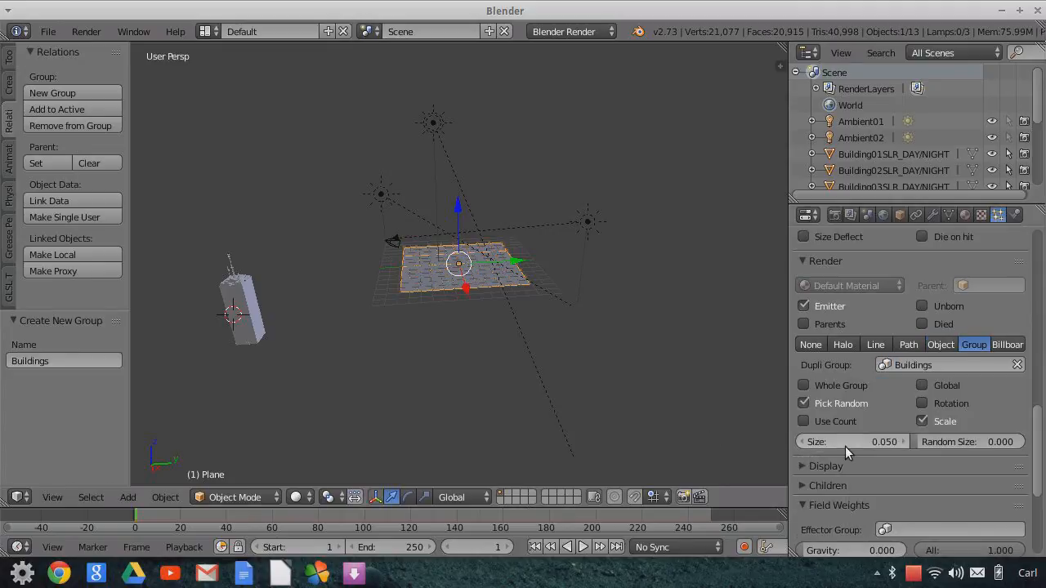
left_click(939, 406)
scroll(458, 350, "up", 5)
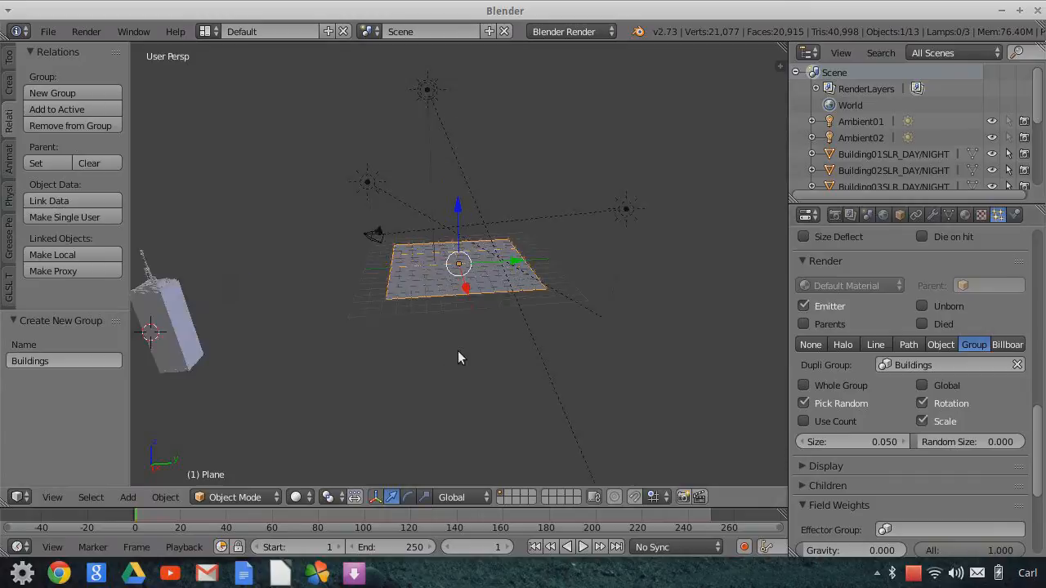
Increase the particle size on the plane until the instanced buildings fill it as a dense city
scroll(457, 351, "down", 2)
left_click_drag(866, 439, 892, 442)
middle_click_drag(515, 364, 529, 381)
Look through the scene camera and reposition and tilt it to frame the rooftops from one corner of the city
right_click(193, 323)
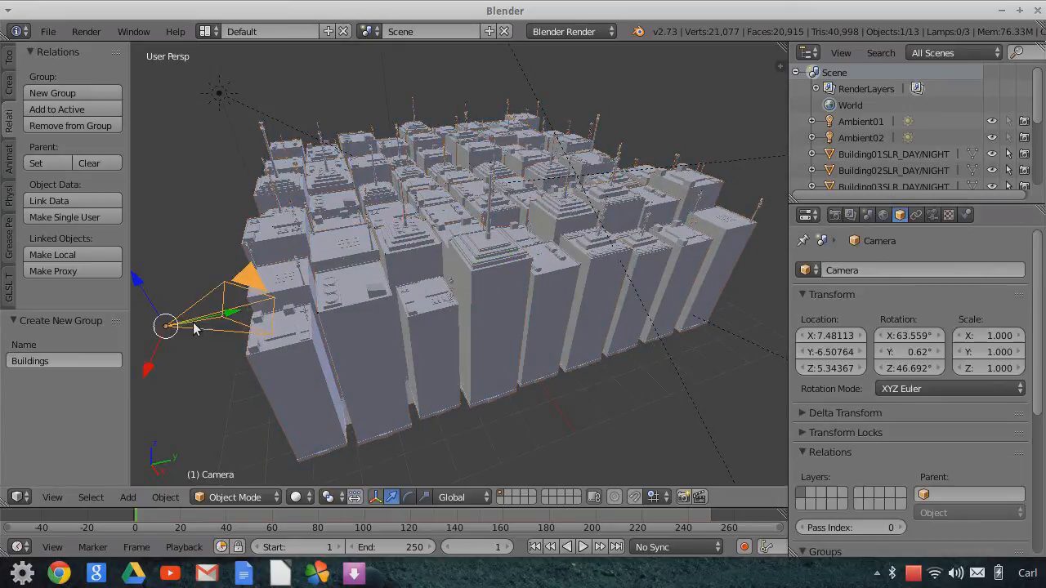
left_click(52, 499)
left_click(99, 438)
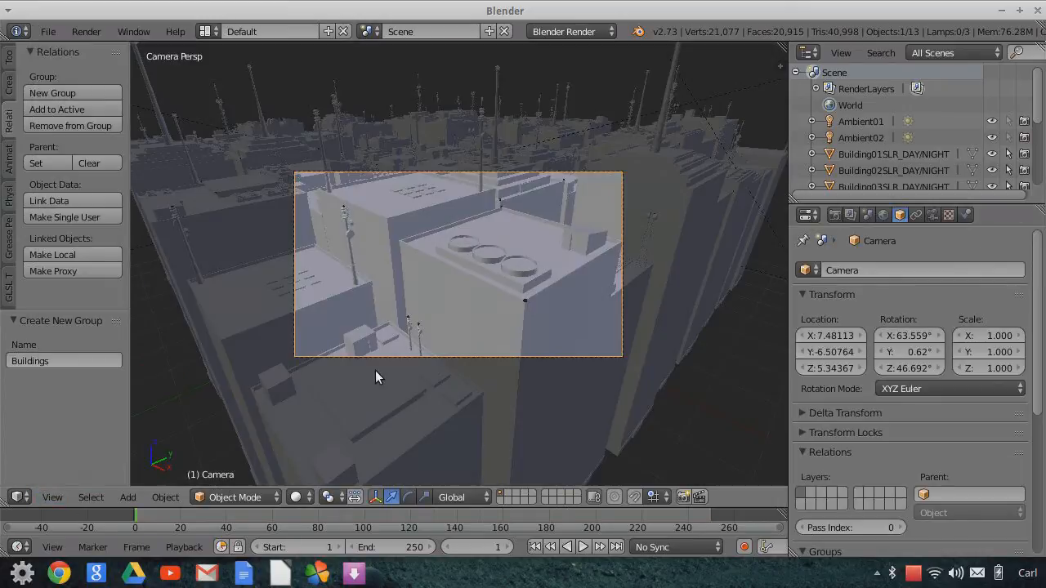
scroll(585, 289, "down", 3)
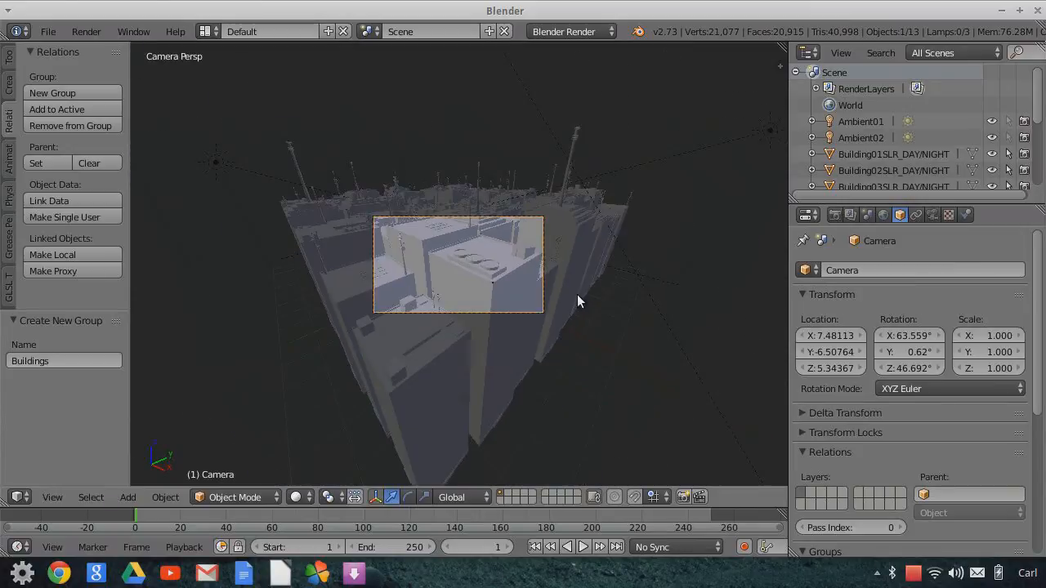
key("g")
key("x")
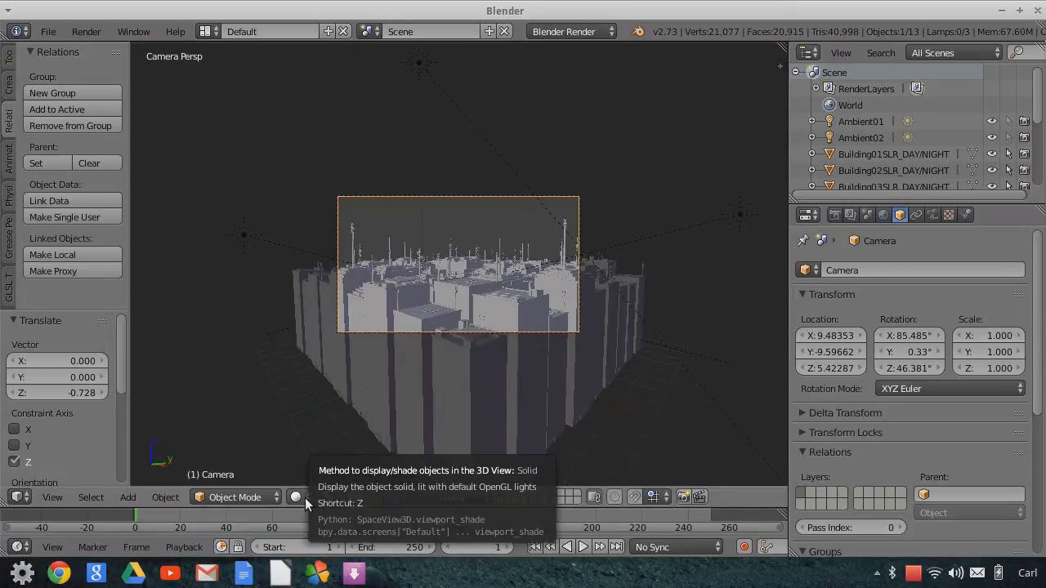
Set the viewport shading to Texture and the material mode to GLSL
left_click(306, 501)
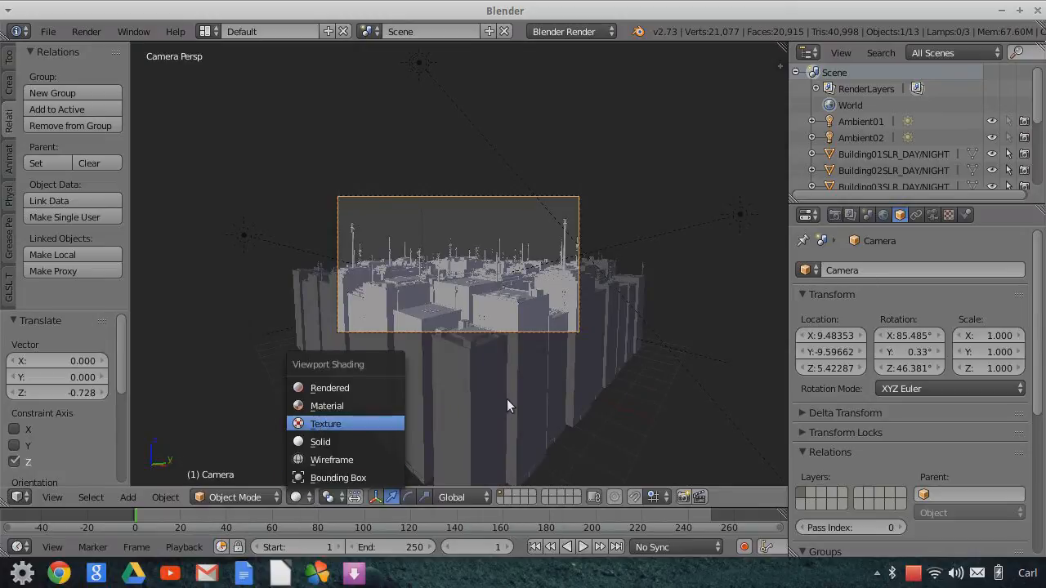
key("Return")
key("n")
scroll(739, 321, "down", 4)
left_click(709, 415)
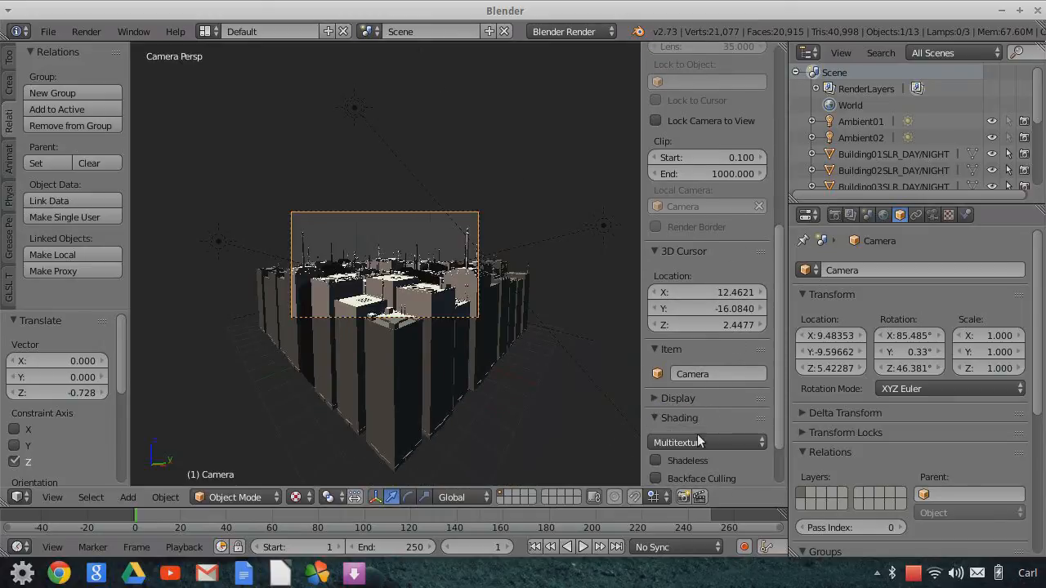
left_click(705, 442)
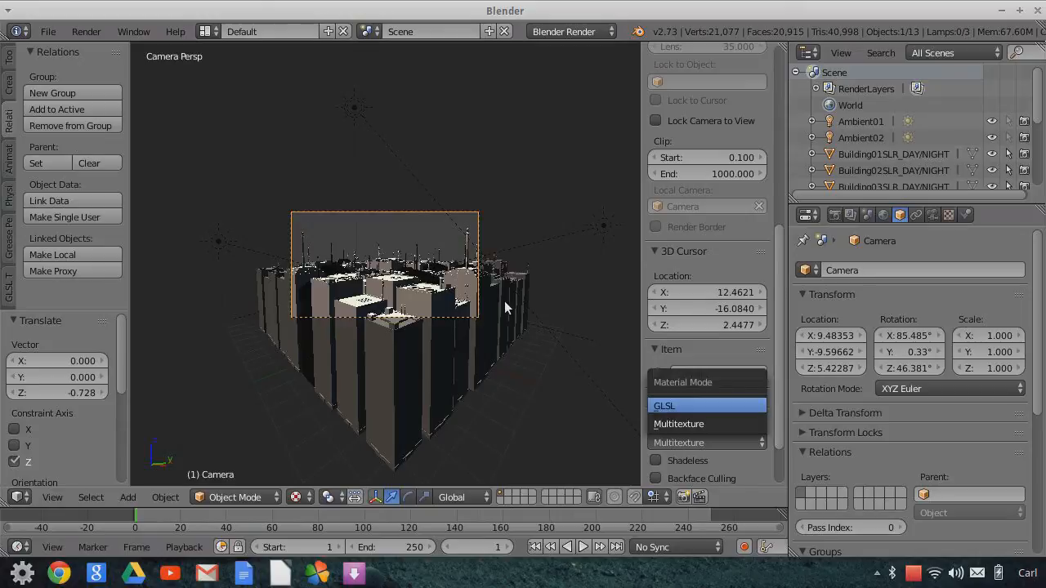
key("Return")
Inspect the textured buildings up close and return to the camera view of the city
middle_click_drag(516, 343, 492, 346)
scroll(437, 394, "up", 6)
scroll(492, 346, "down", 2)
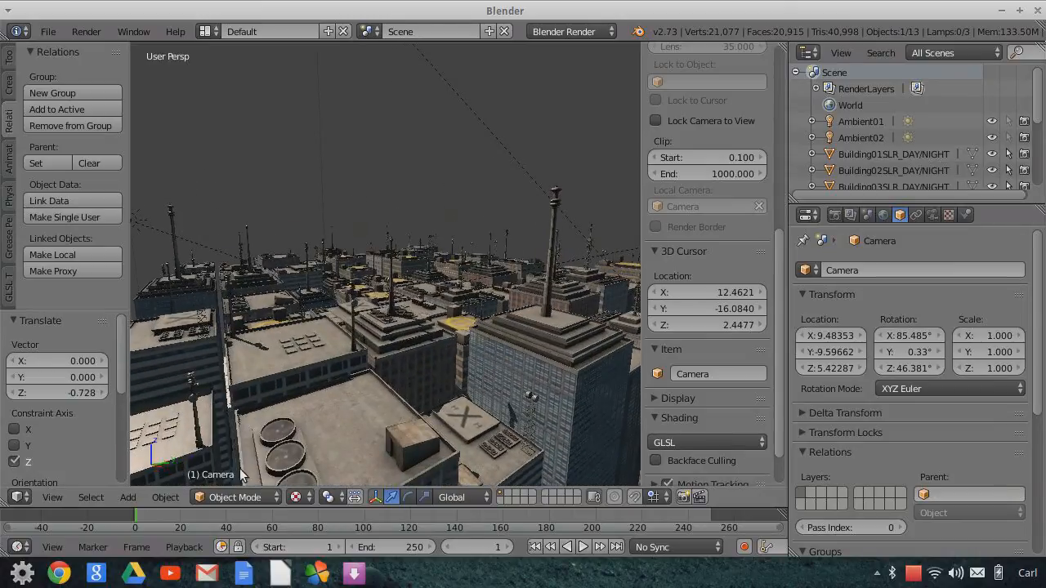
left_click(51, 497)
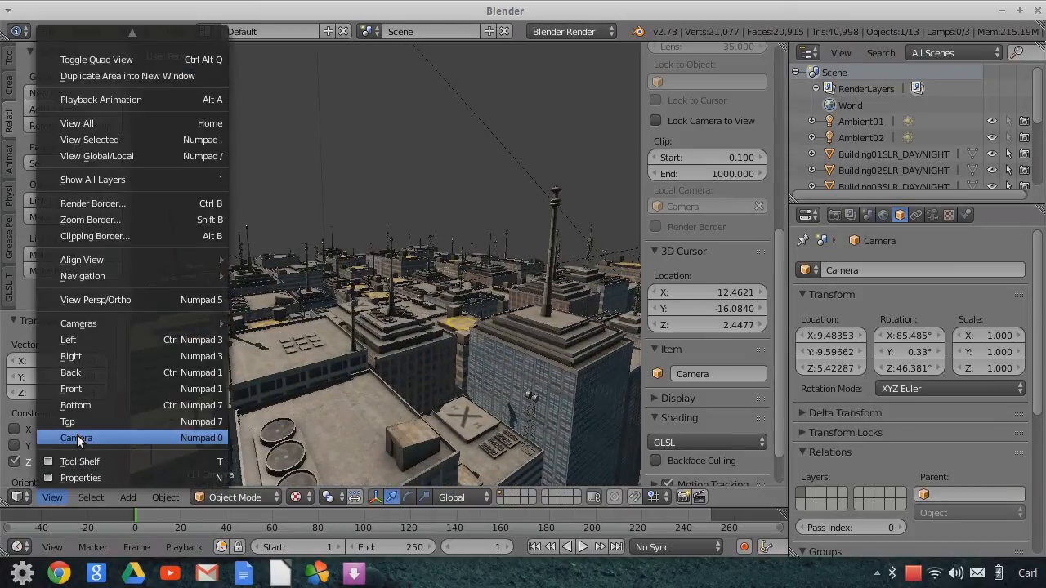
left_click(77, 438)
scroll(461, 378, "up", 3)
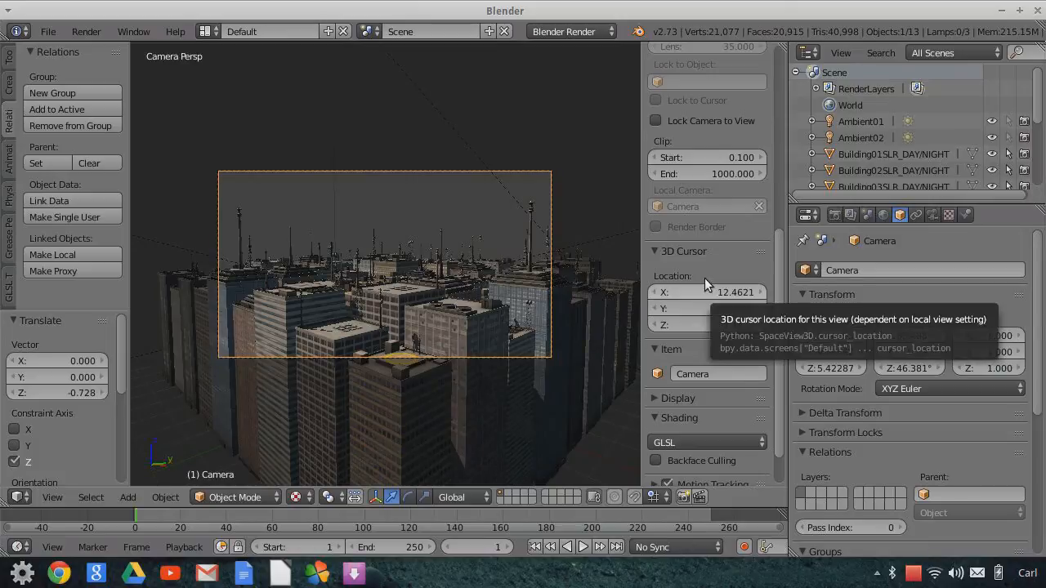
scroll(448, 286, "down", 2)
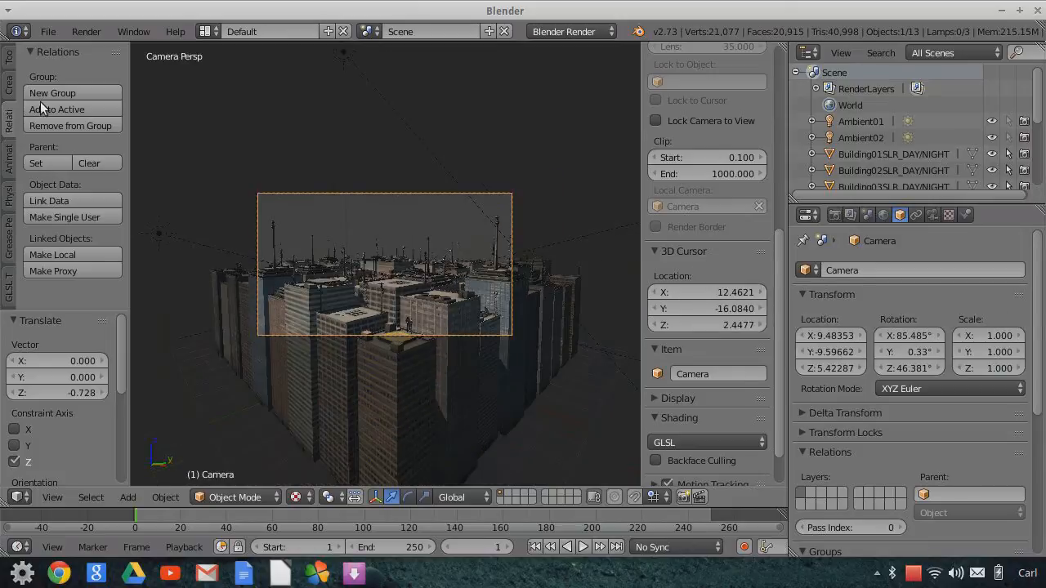
Start an Images as Planes import from the Textures folder, with the files displayed as thumbnails
left_click(48, 31)
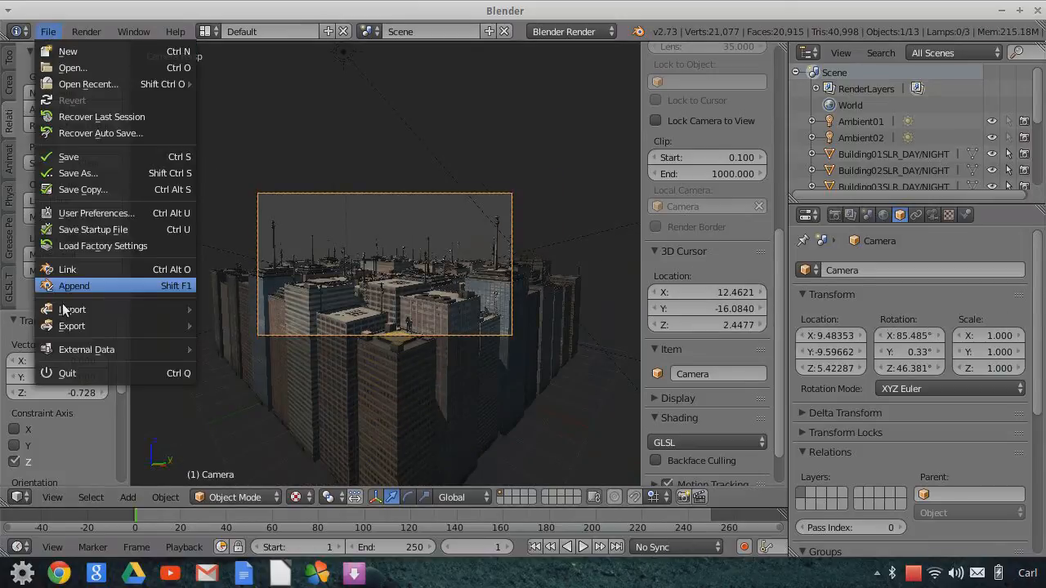
mouse_move(65, 310)
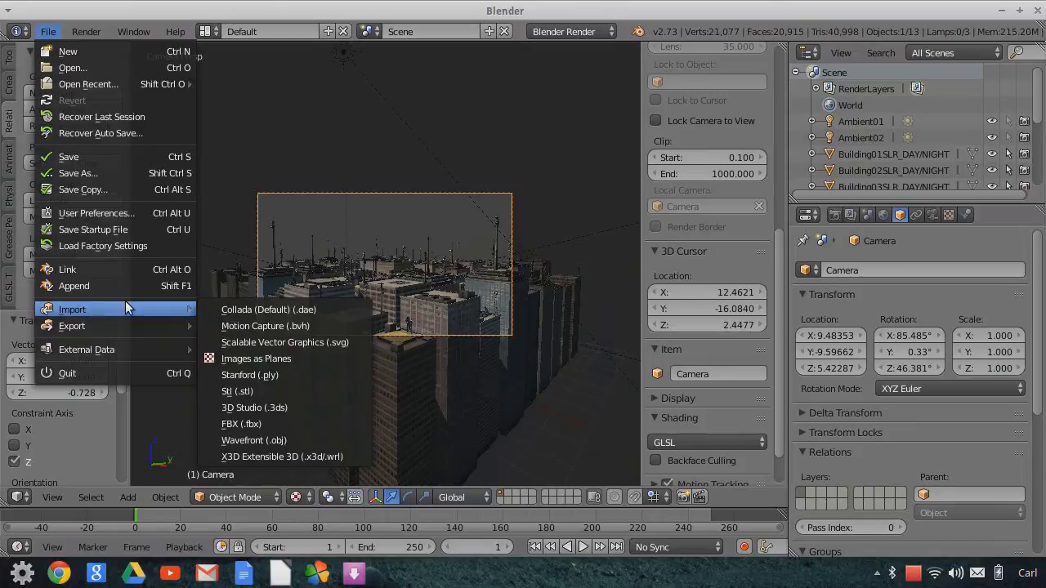
left_click(223, 359)
left_click(49, 326)
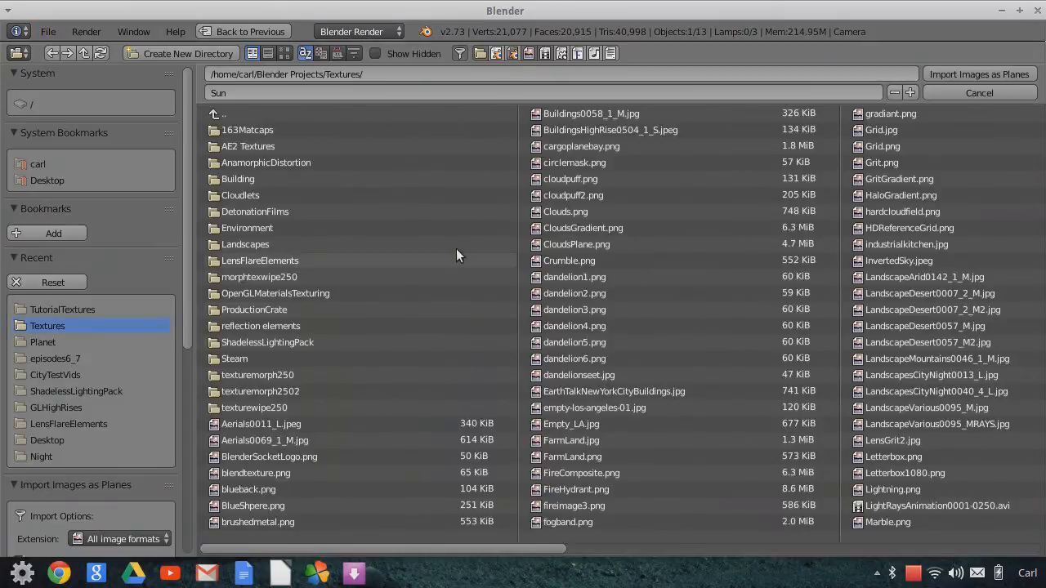
left_click(284, 53)
Import New_York_City_Skyline.jpg as a plane with the Shadeless material setting enabled
scroll(674, 327, "down", 10)
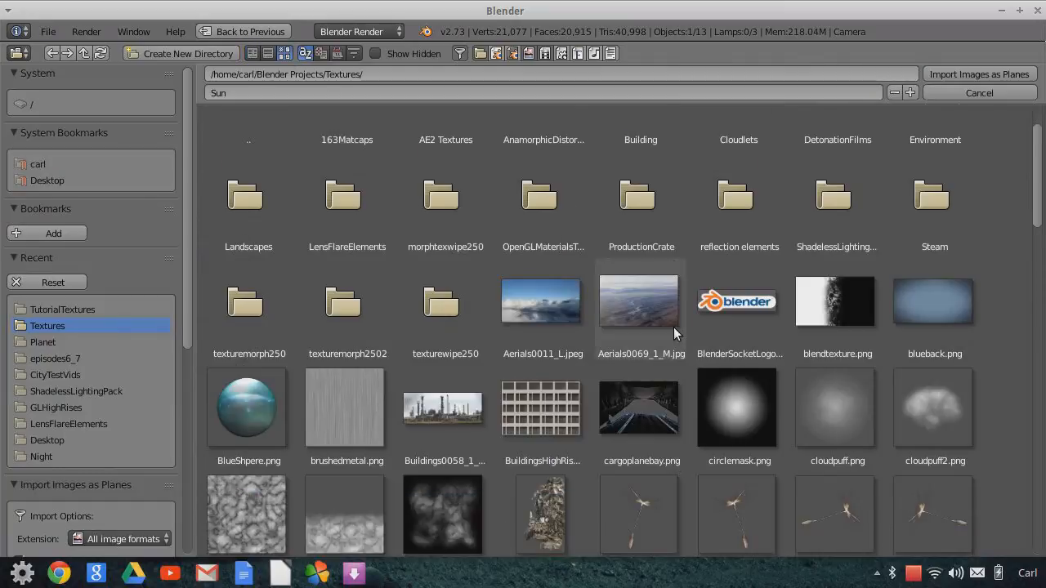
scroll(673, 327, "down", 8)
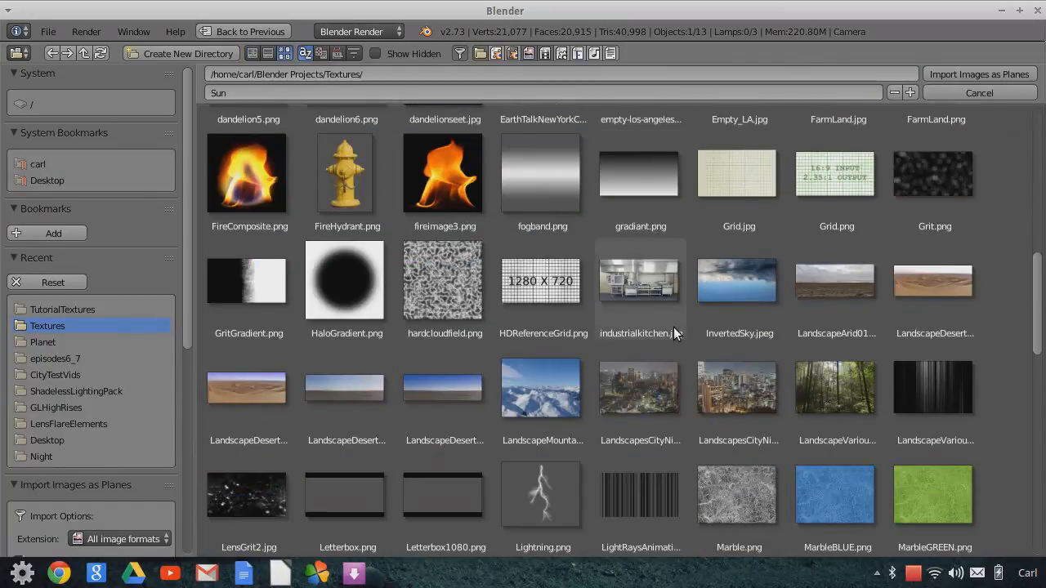
scroll(673, 327, "down", 2)
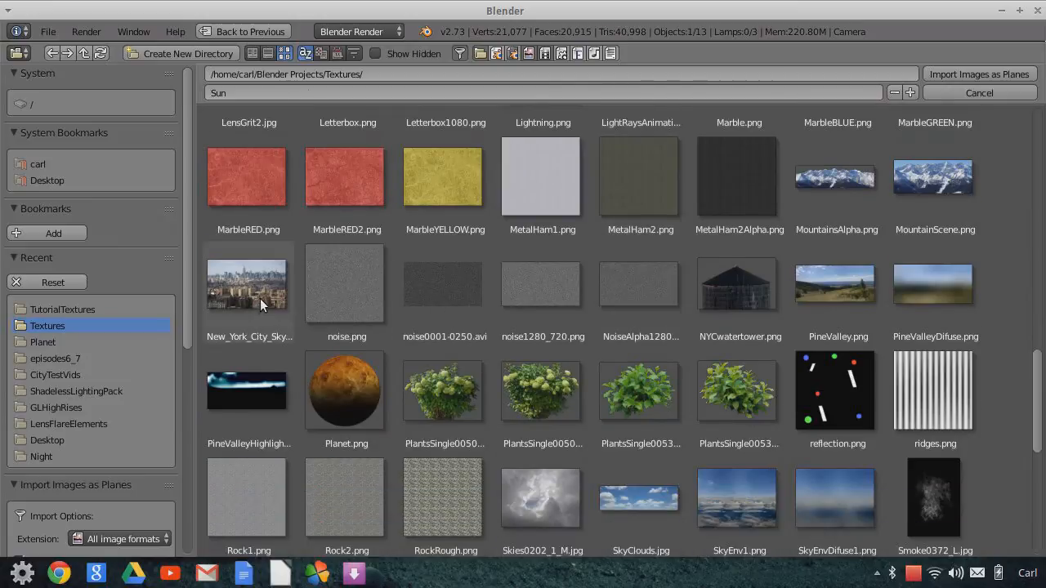
left_click(259, 300)
scroll(168, 426, "down", 8)
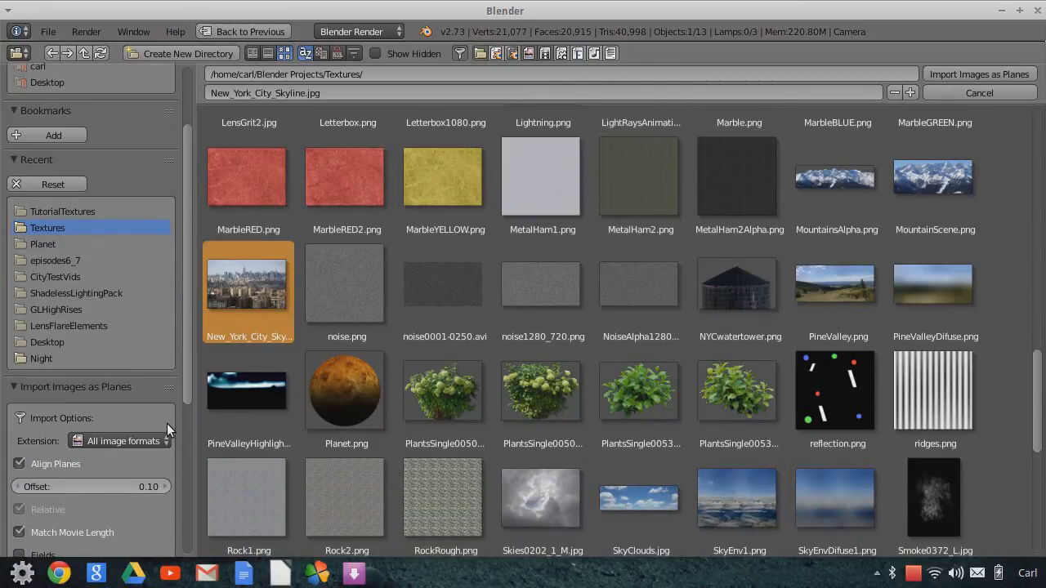
left_click(19, 469)
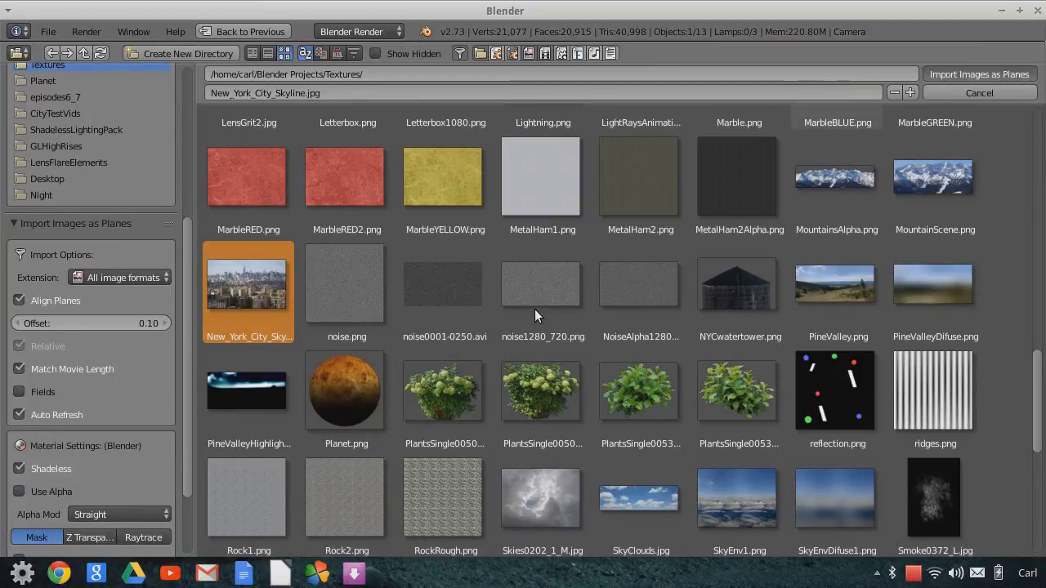
Rotate the skyline plane about 49° around the global Z axis so that it faces the camera
key("r")
key("z")
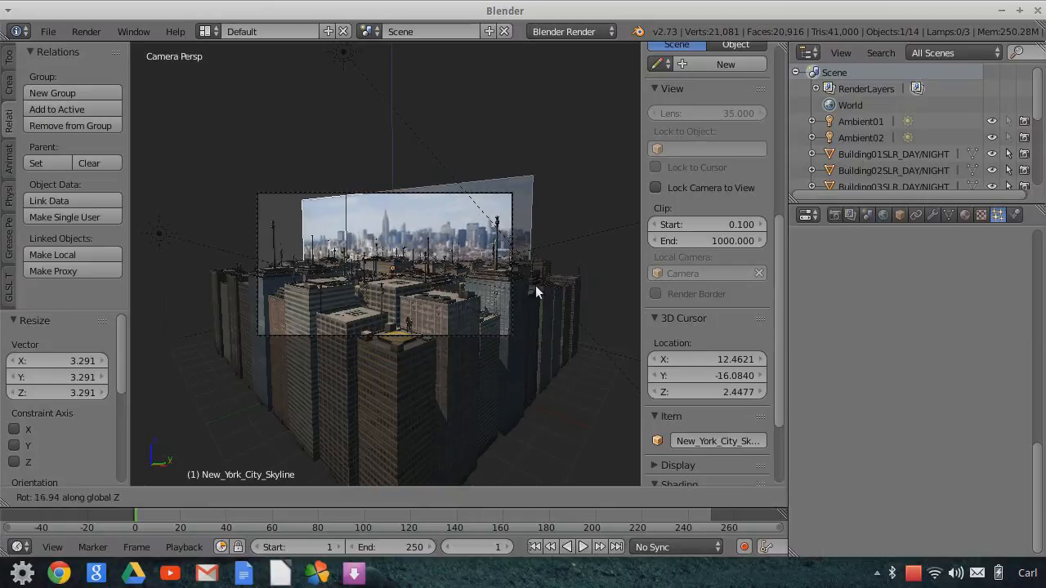
left_click(560, 200)
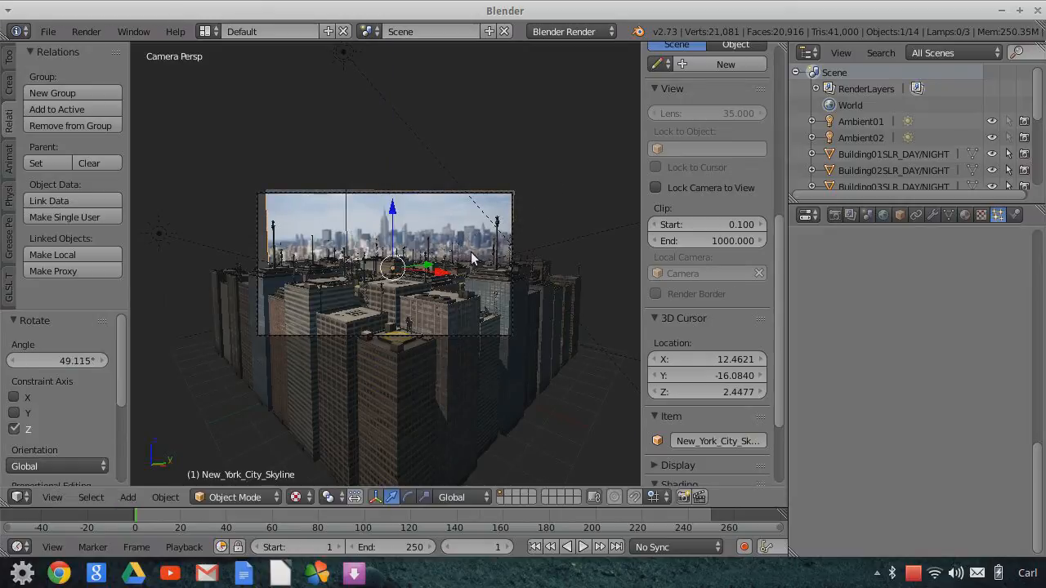
Scale the skyline plane up past the camera frame and lower it about 3.5 units along Z behind the rooftops
key("s")
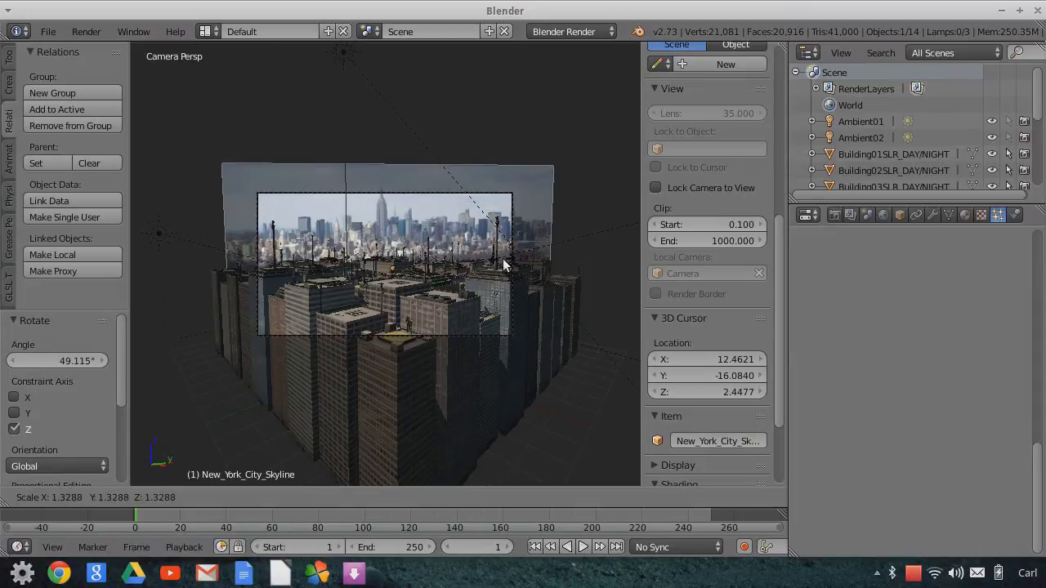
left_click(509, 264)
left_click_drag(393, 209, 387, 237)
scroll(458, 306, "up", 3)
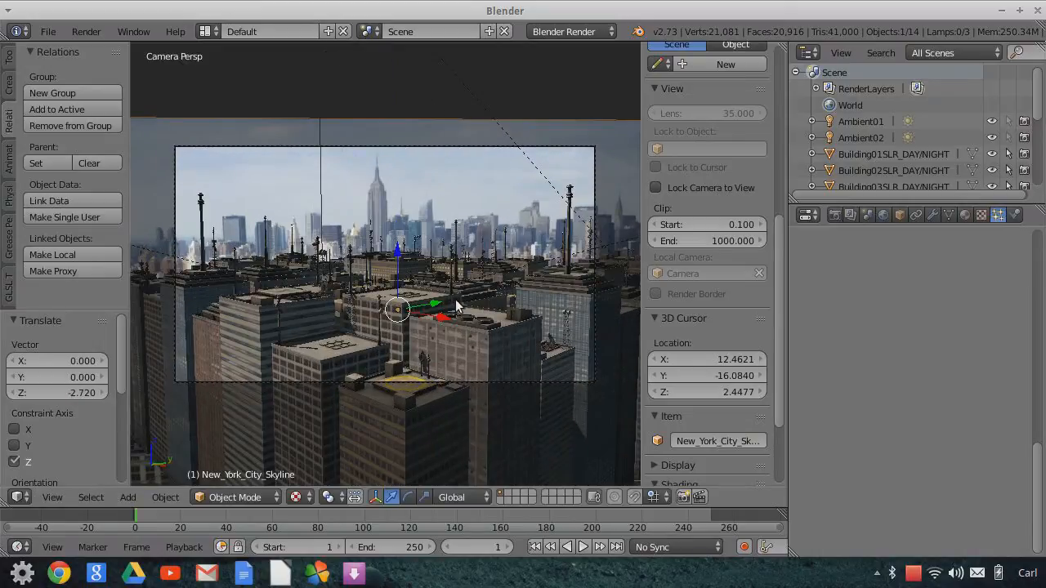
left_click_drag(398, 252, 491, 232)
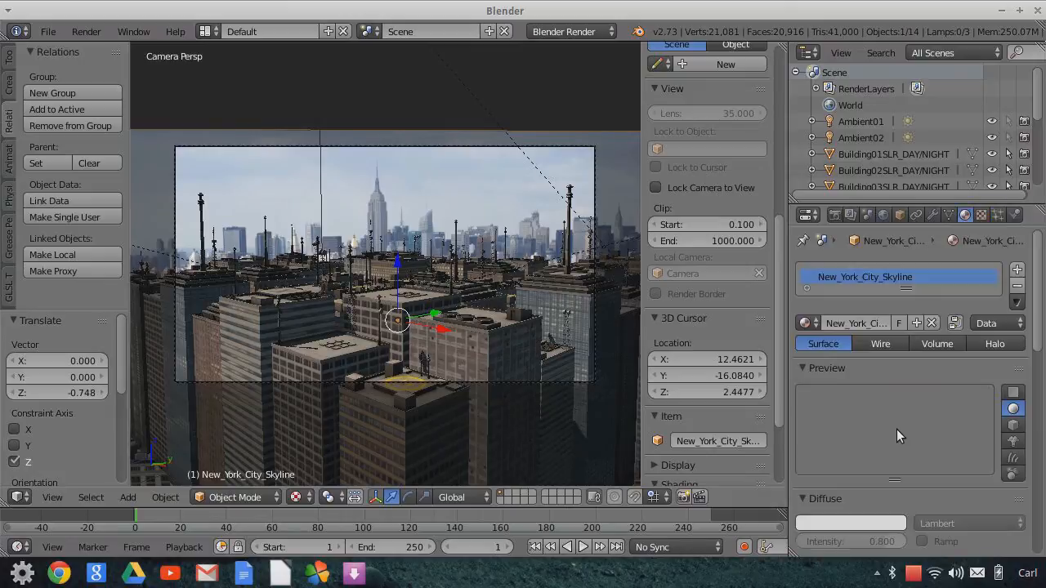
Turn off Use Mist in the New_York_City_Skyline material options
scroll(897, 429, "down", 8)
scroll(896, 430, "down", 7)
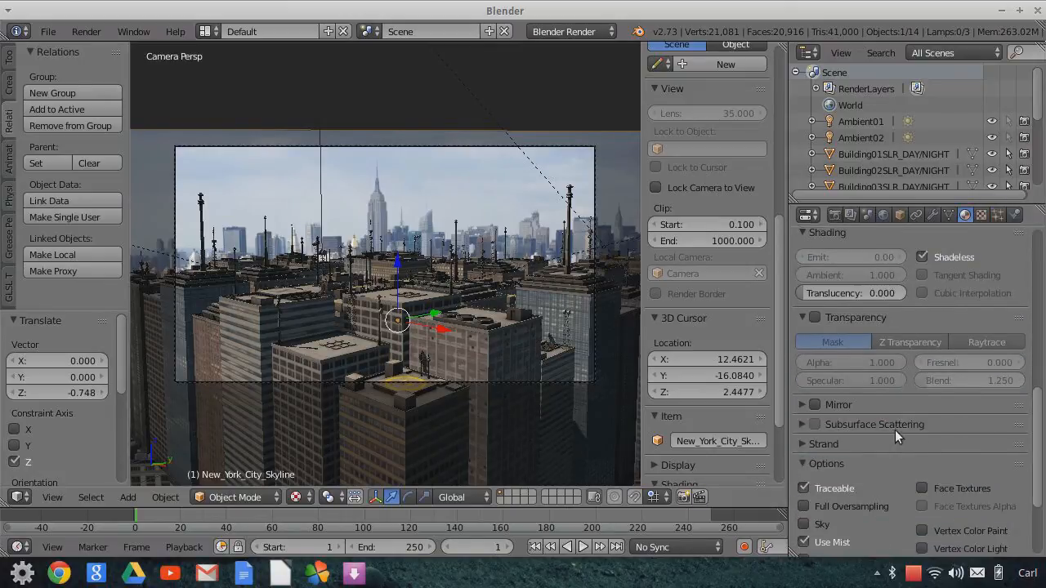
left_click(804, 418)
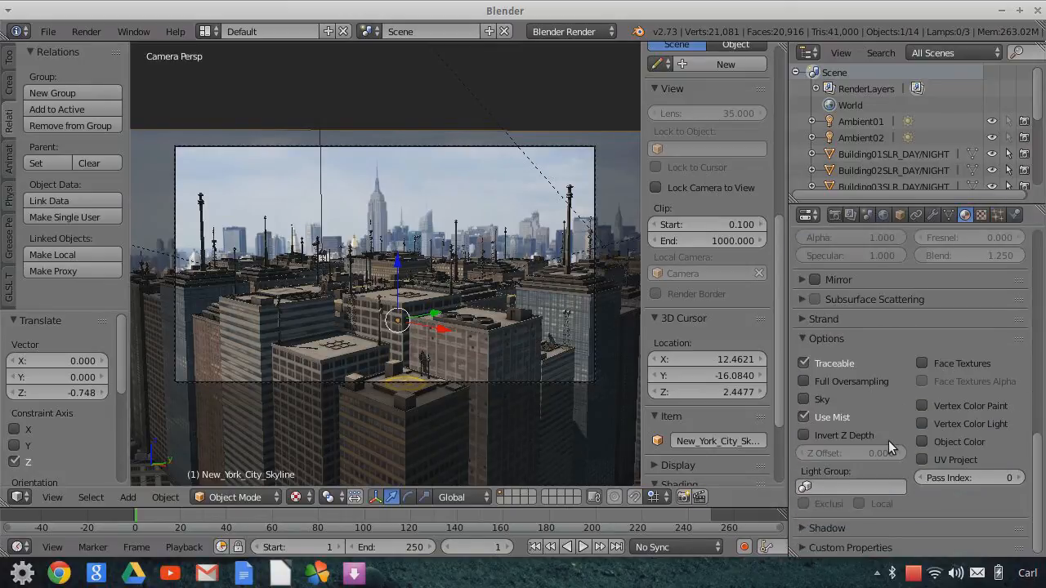
Set the World's Horizon Color to a hazy blue sampled from the skyline image
left_click(884, 215)
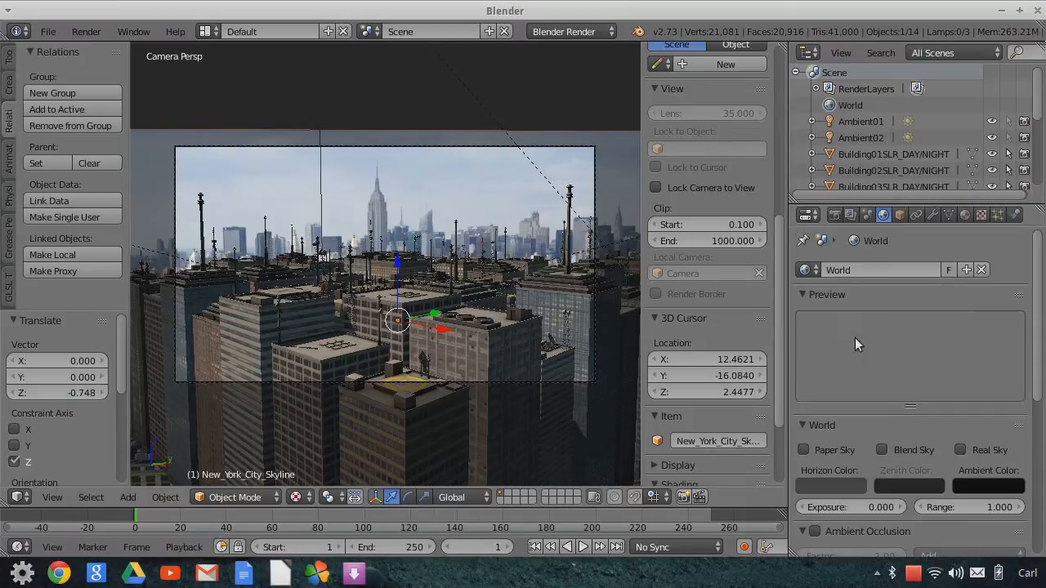
left_click(836, 487)
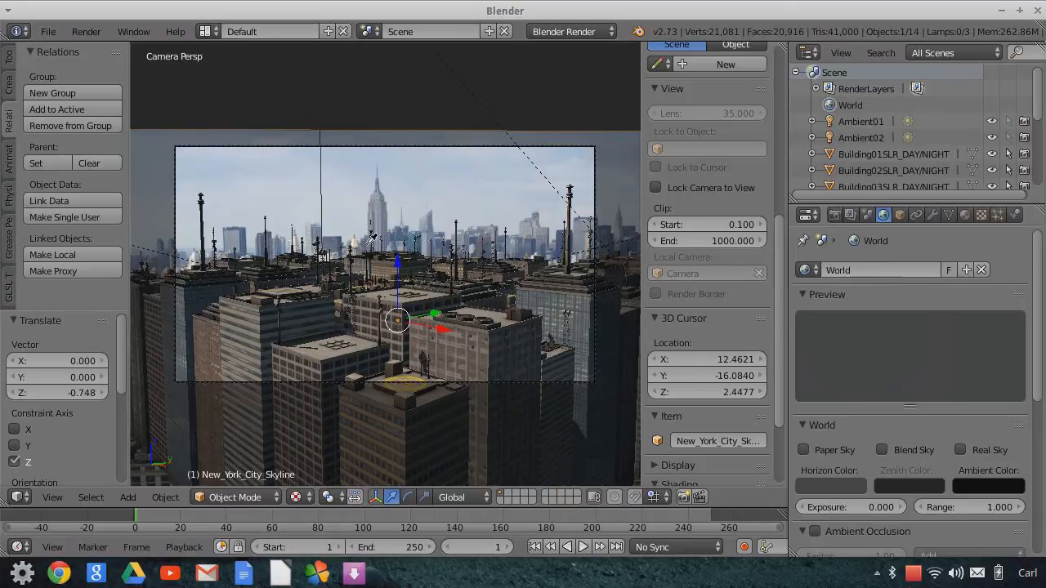
left_click(187, 253)
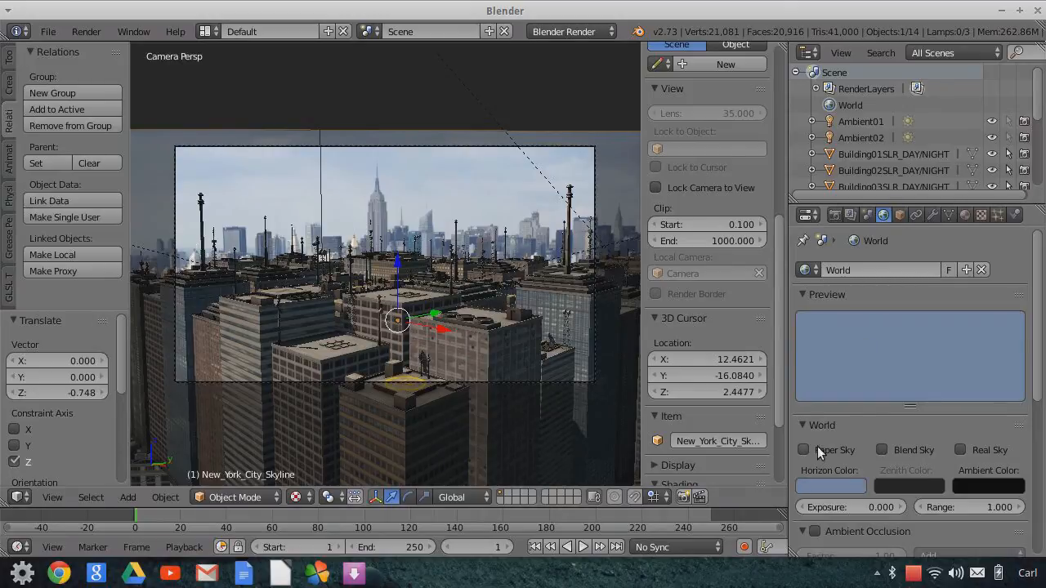
Enable Mist for the World and set its Depth to 40
scroll(835, 472, "down", 8)
scroll(835, 472, "down", 2)
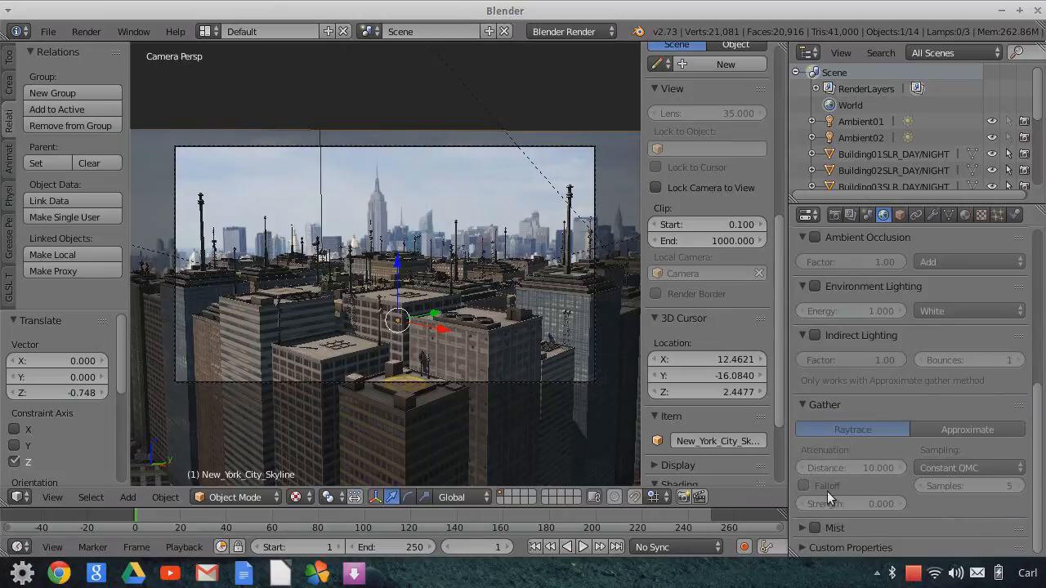
left_click(800, 524)
scroll(887, 424, "down", 4)
left_click(931, 484)
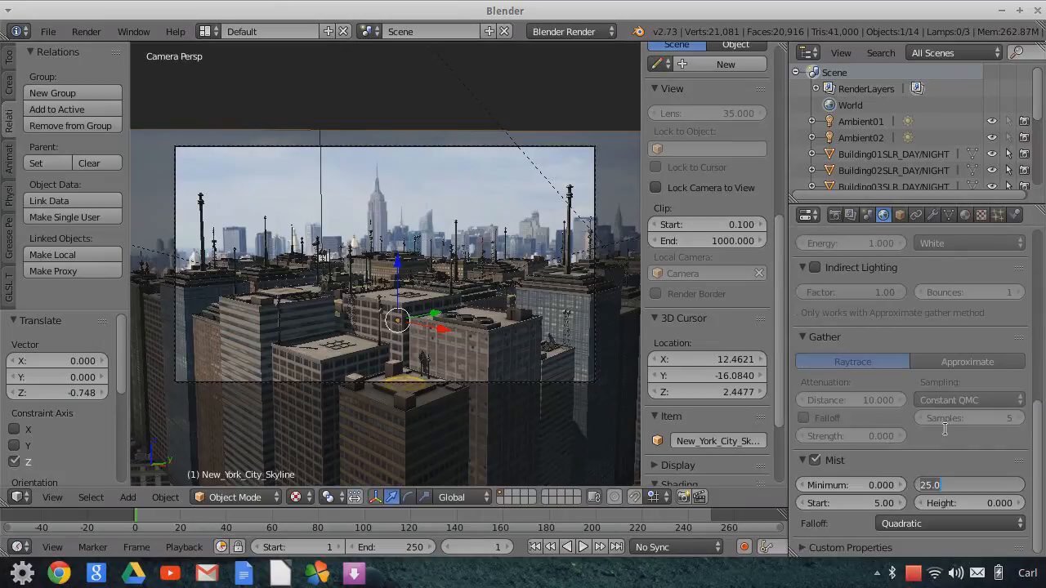
type("40")
key("Return")
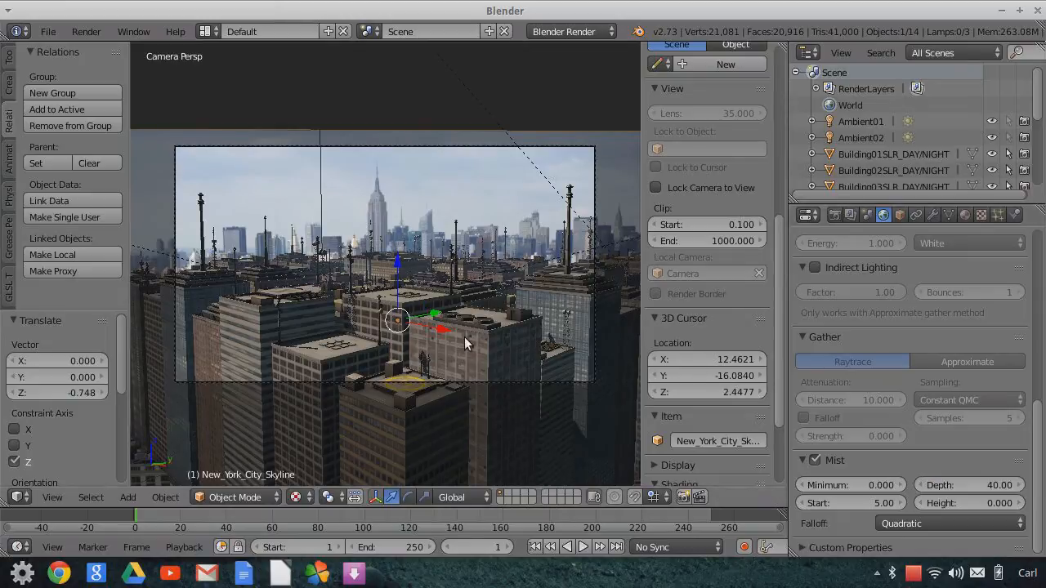
Reduce the World mist Depth to 30
scroll(465, 338, "up", 2)
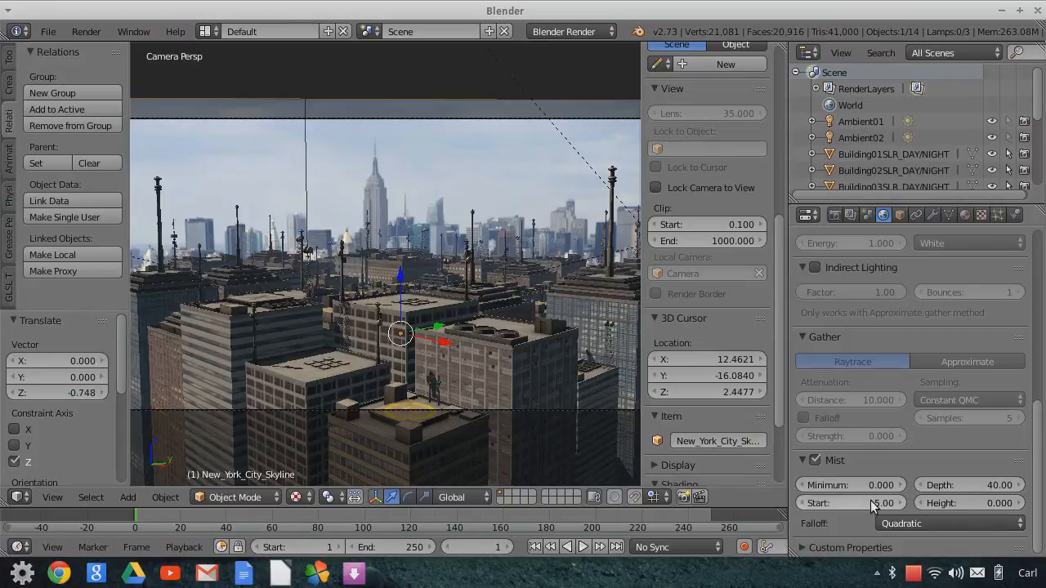
left_click(989, 487)
type("30")
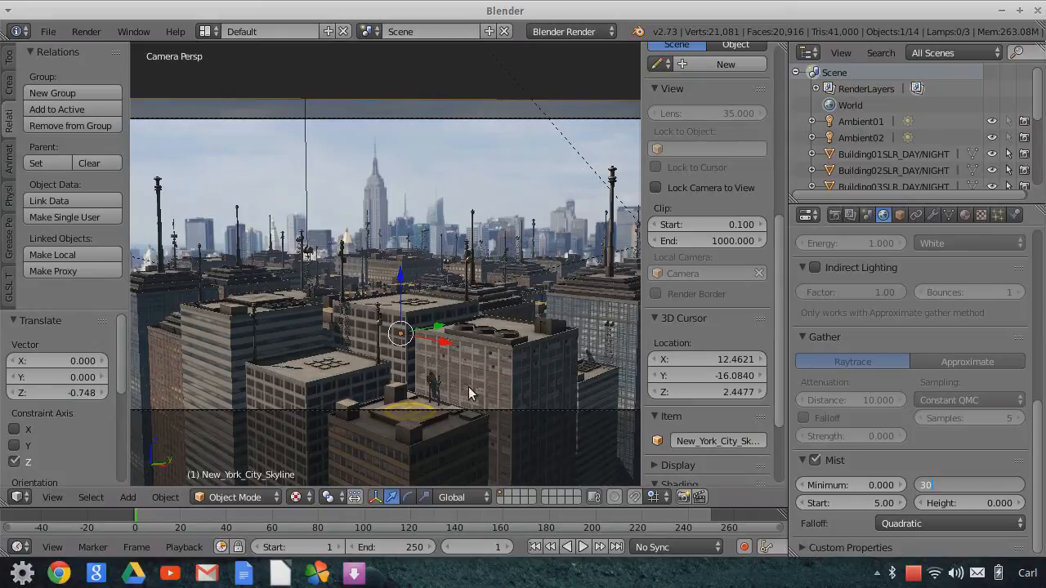
key("Return")
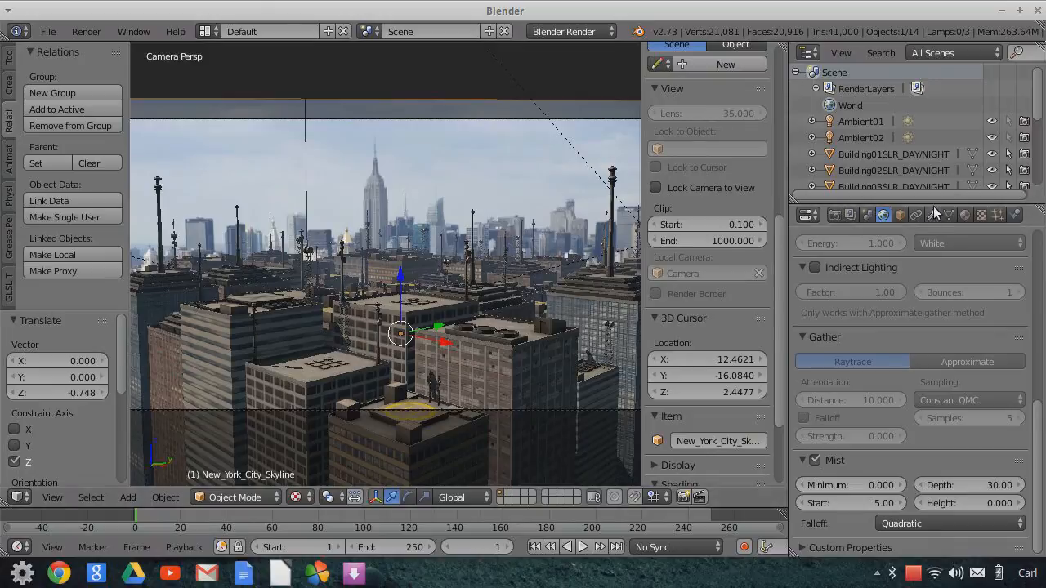
Expand the viewport's Display options and turn on Only Render
scroll(706, 335, "up", 5)
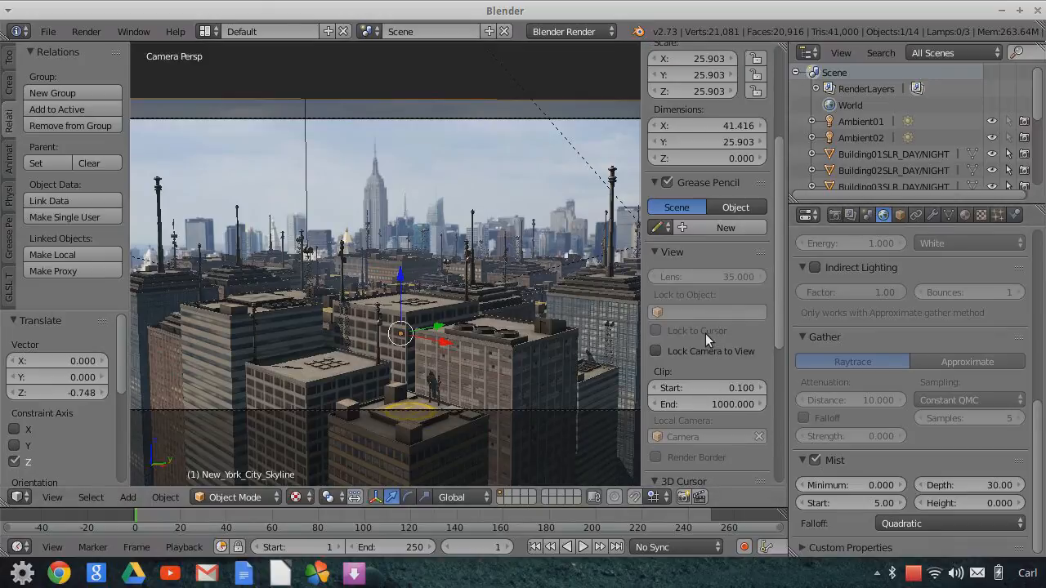
scroll(706, 333, "down", 8)
left_click(660, 350)
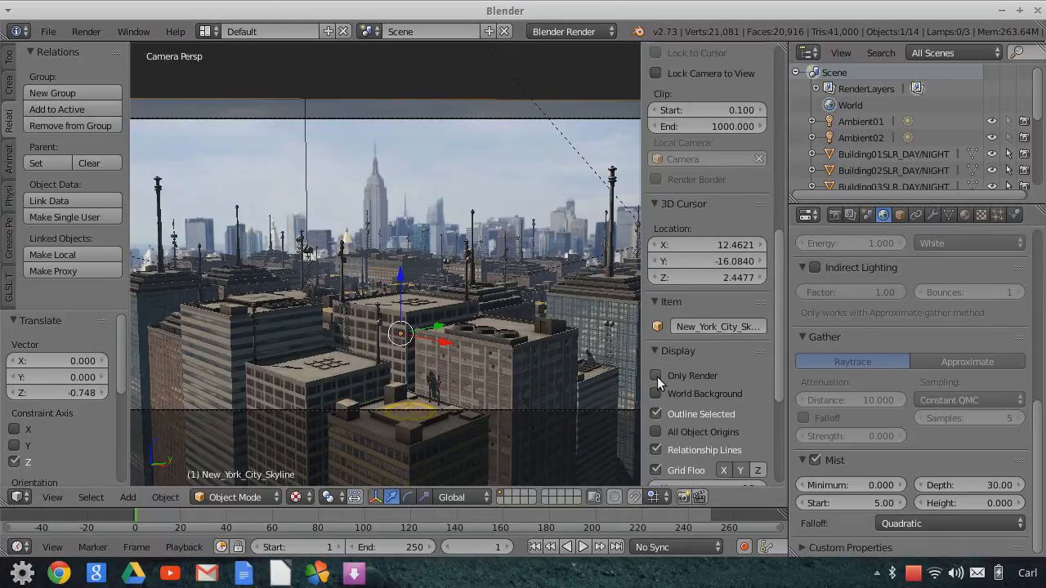
left_click(657, 376)
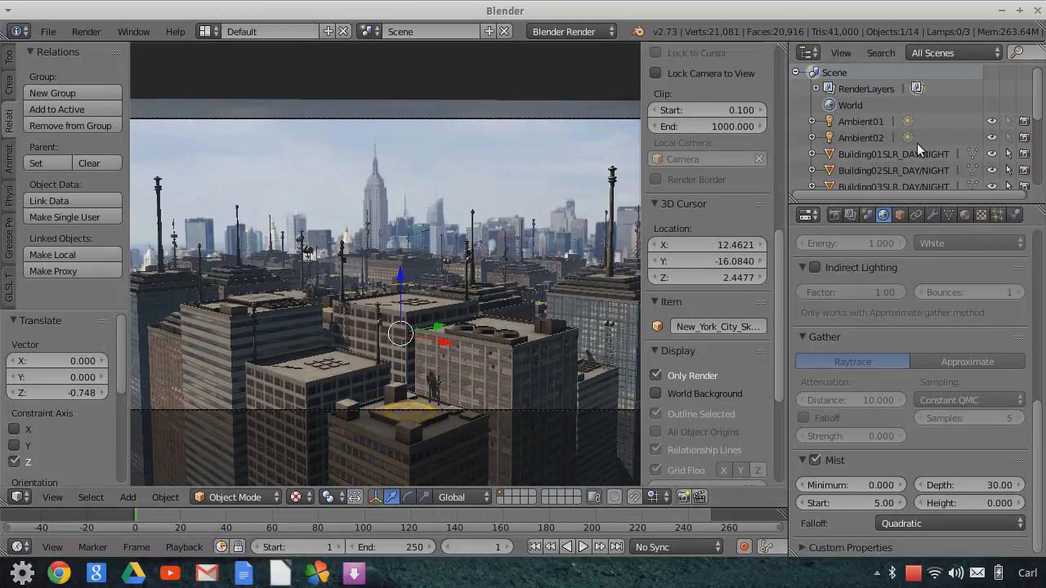
Select the Plane and try other building distributions in its particle system, finishing with Seed 2
left_click_drag(908, 201, 910, 370)
left_click(850, 318)
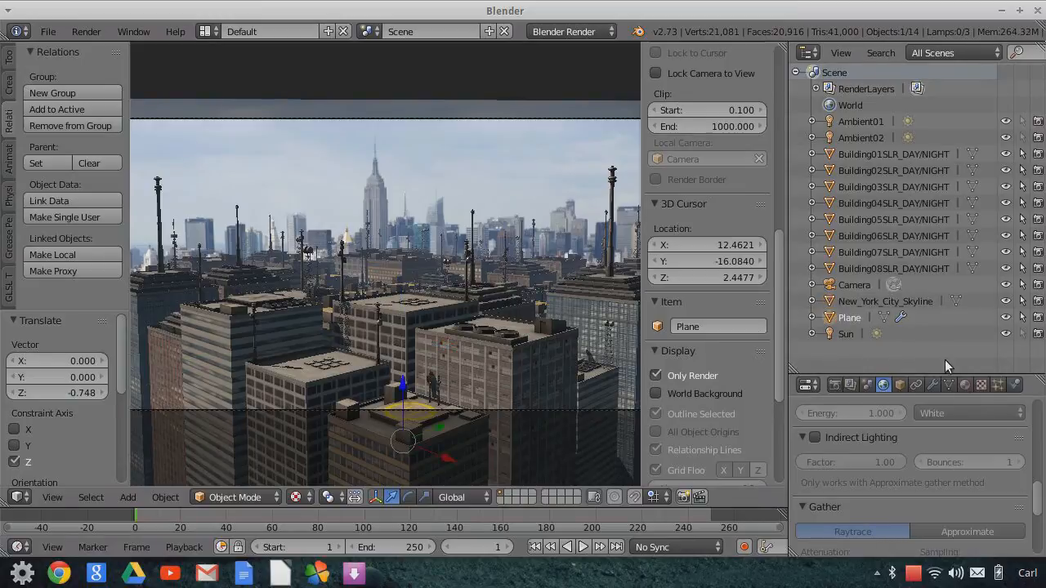
left_click(999, 386)
left_click_drag(984, 374, 957, 178)
scroll(992, 380, "up", 15)
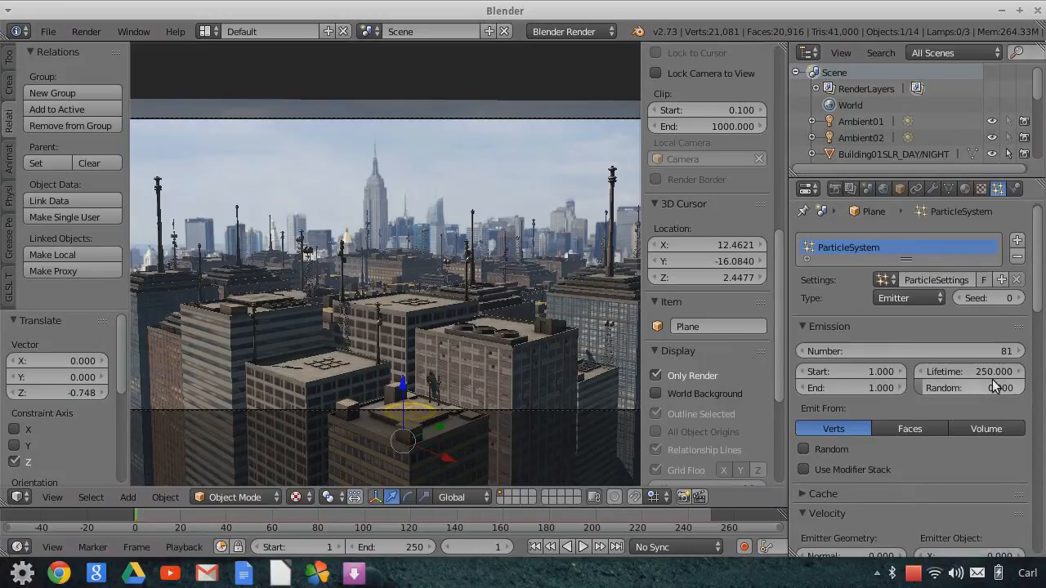
left_click(1019, 298)
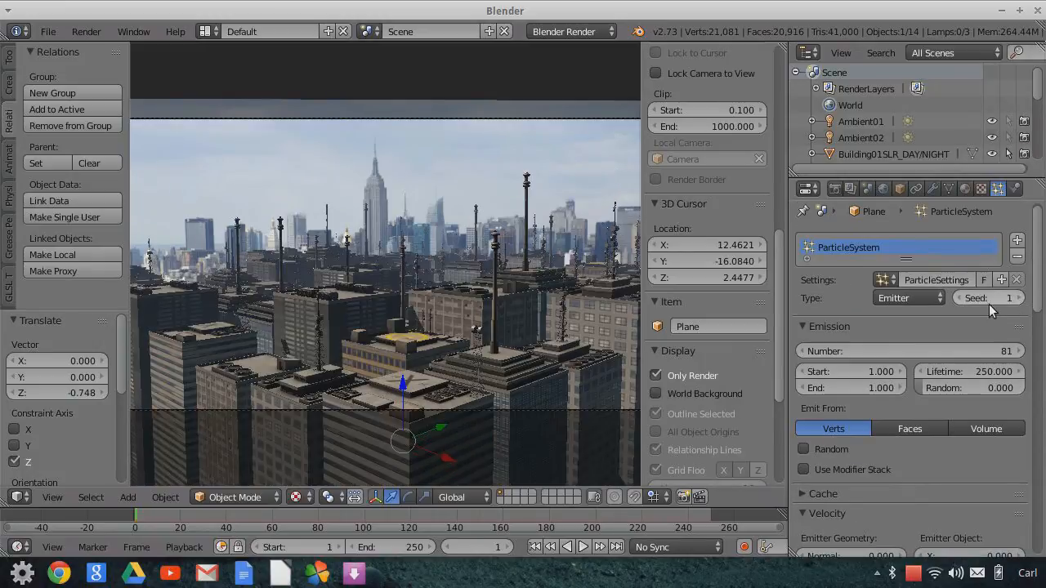
left_click(961, 299)
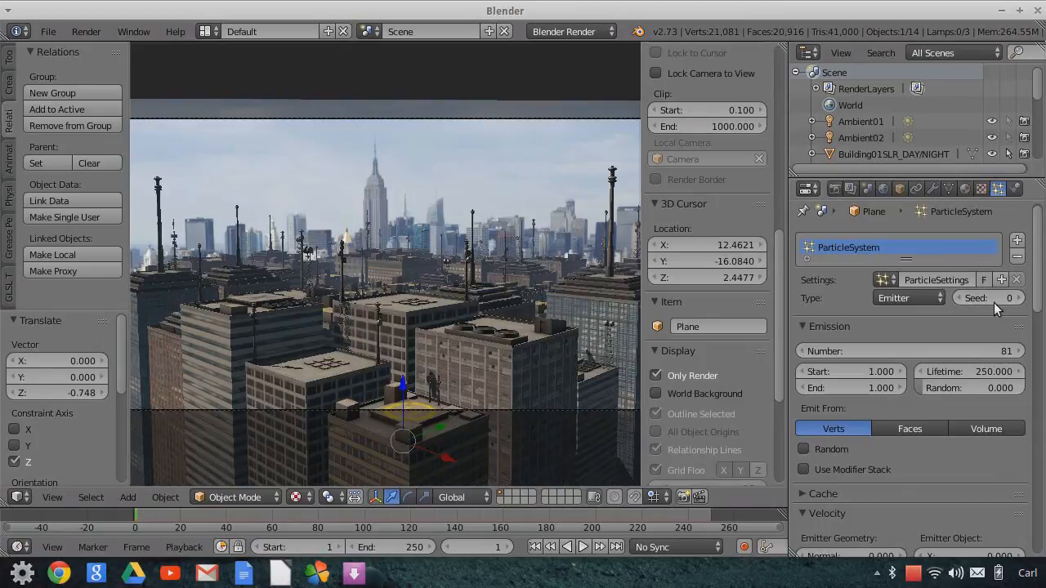
left_click(1019, 299)
left_click(1019, 298)
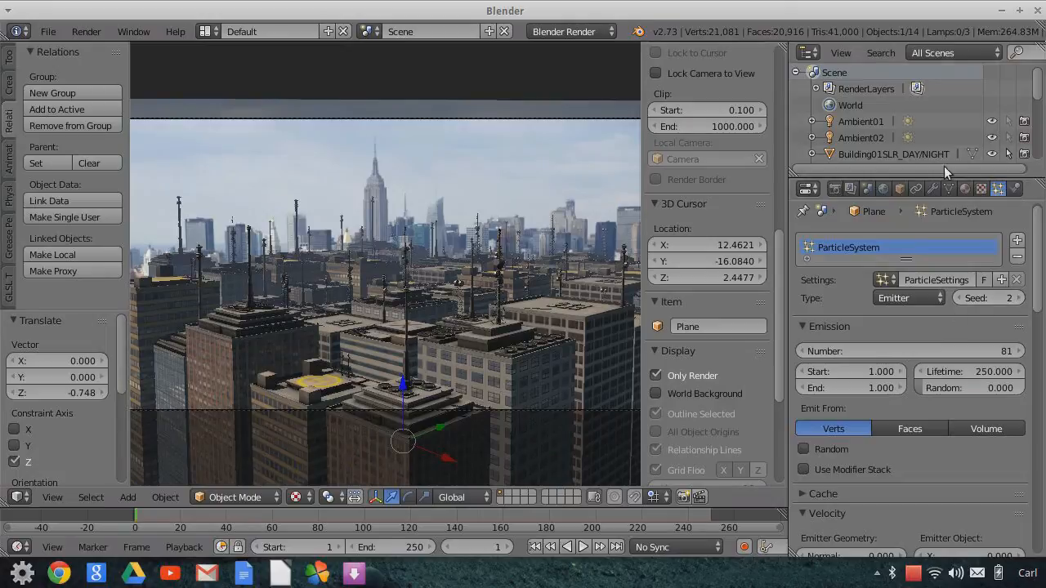
Examine the Convert option of the Plane's particle system modifier and enlarge the scene outliner
left_click(950, 188)
left_click(933, 189)
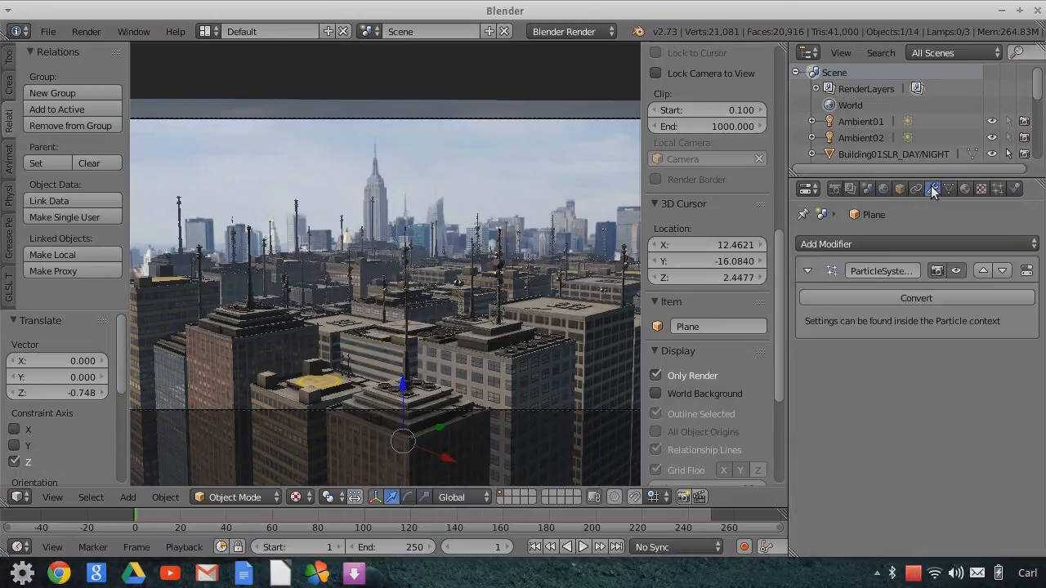
left_click(909, 298)
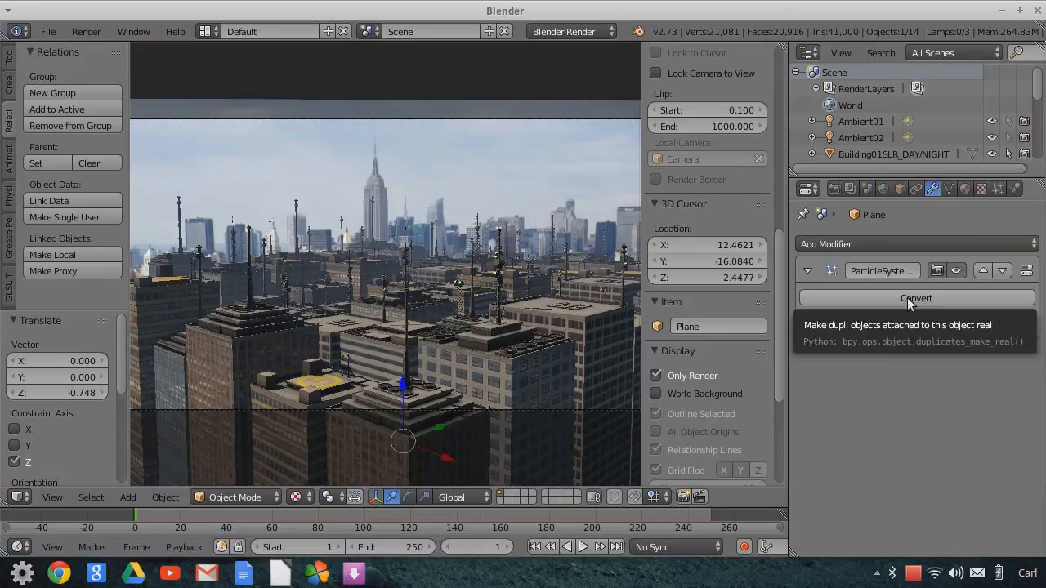
left_click_drag(907, 179, 905, 375)
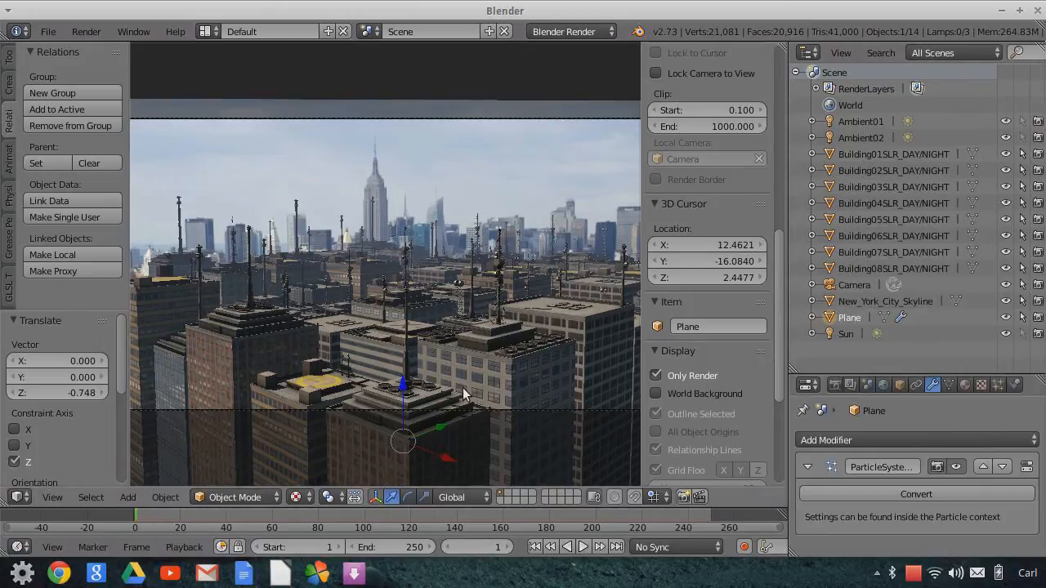
Fit the whole camera frame in view and set the render resolution percentage to 100%
scroll(408, 352, "down", 2)
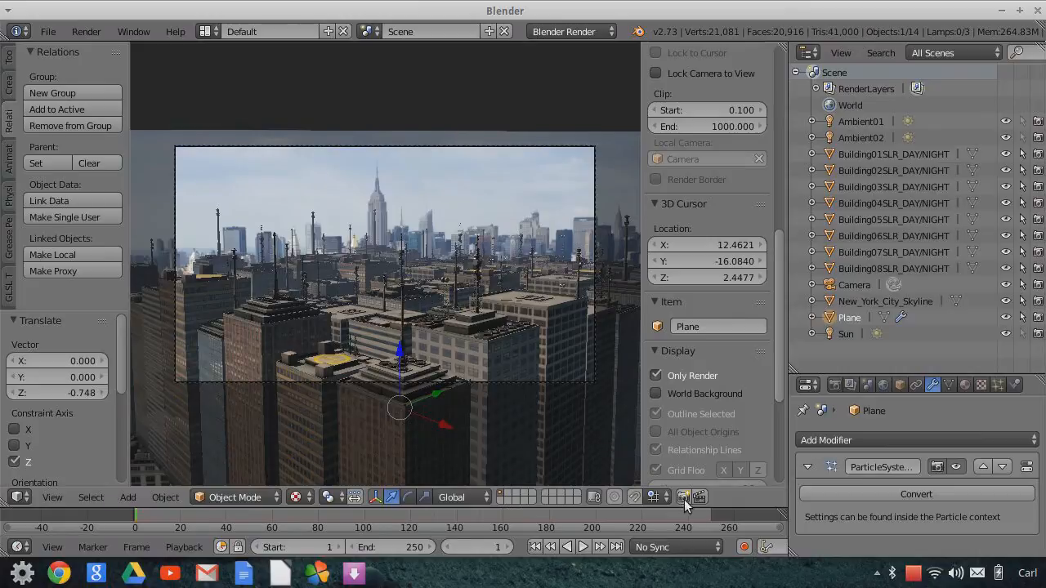
left_click(834, 384)
scroll(850, 490, "down", 4)
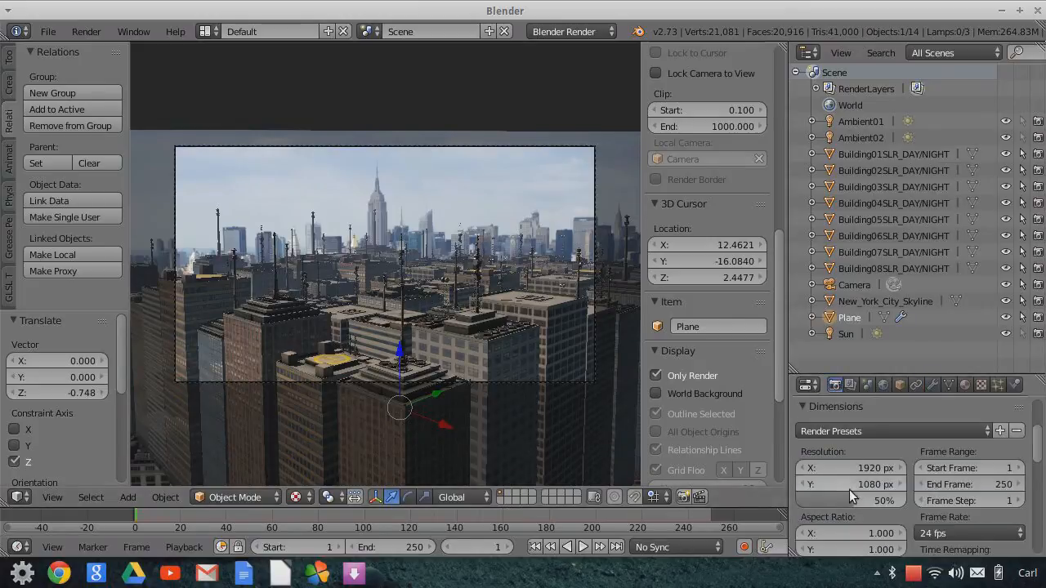
left_click(845, 496)
left_click(847, 465)
left_click_drag(889, 466, 946, 466)
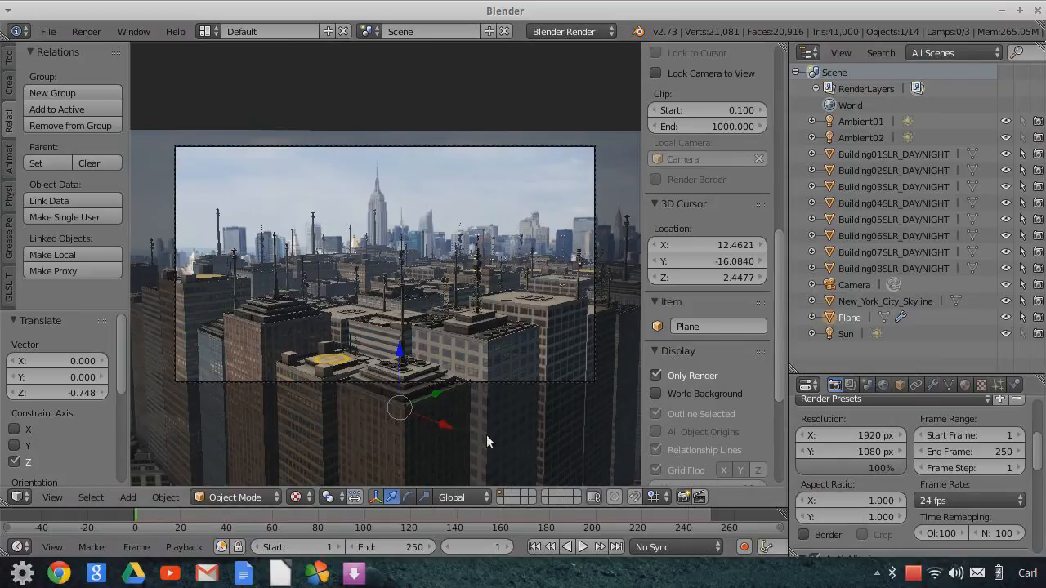
Render the city from the camera at frame 1 and return to the 3D view
key("F12")
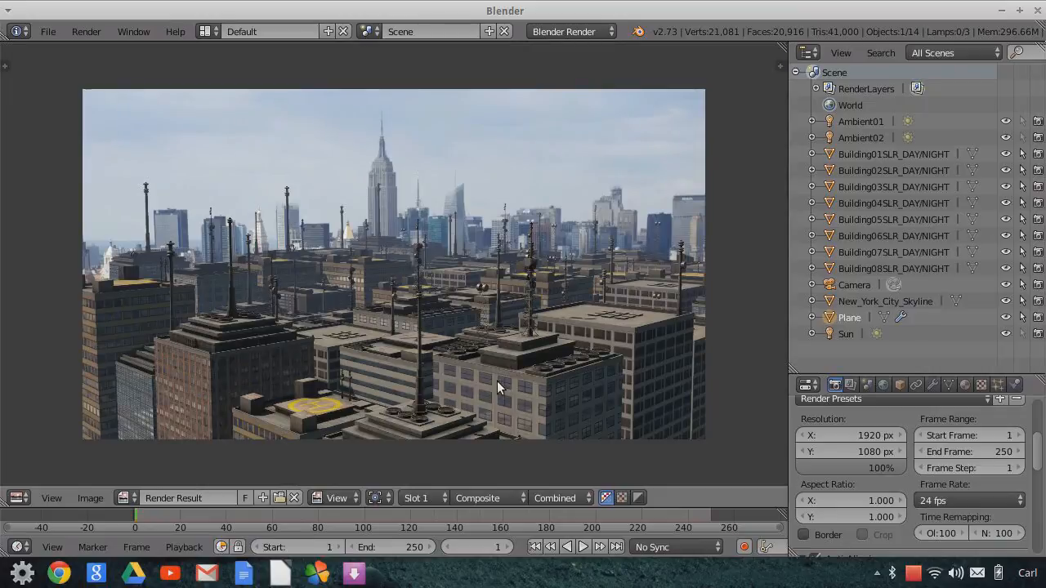
left_click(18, 498)
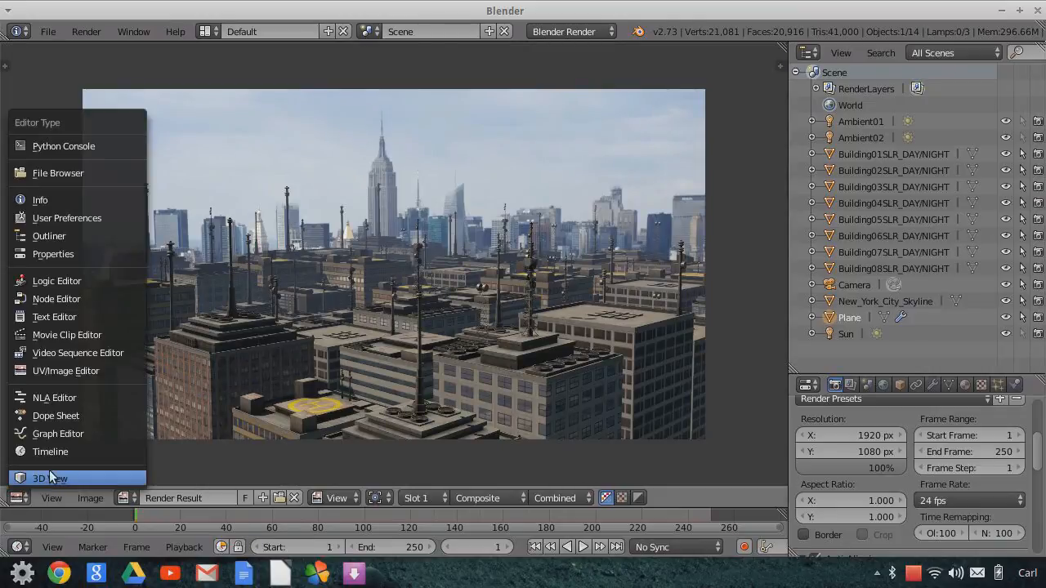
left_click(49, 478)
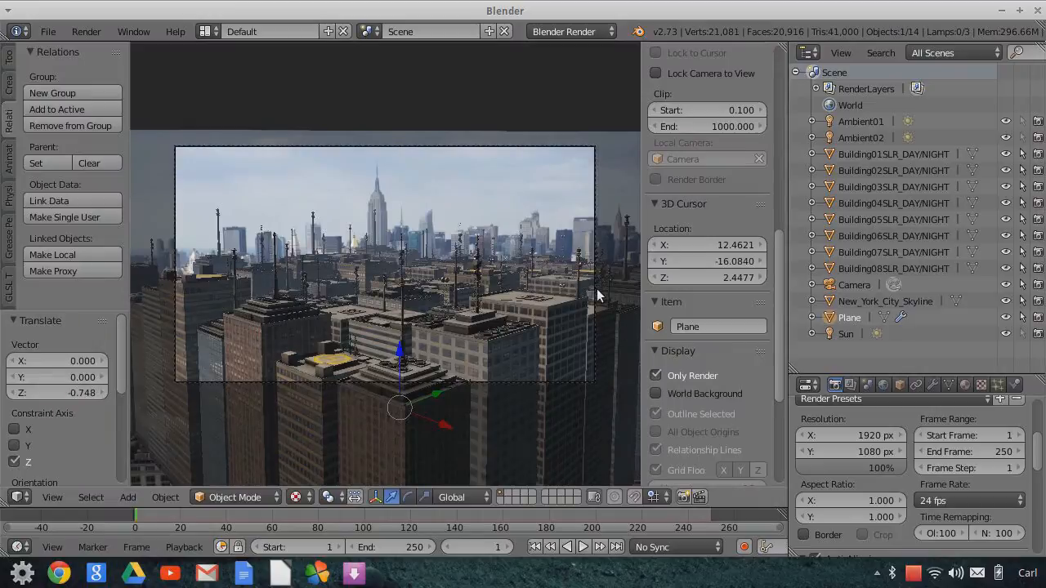
Select the Camera and insert a LocRotScale keyframe at frame 1
left_click(833, 286)
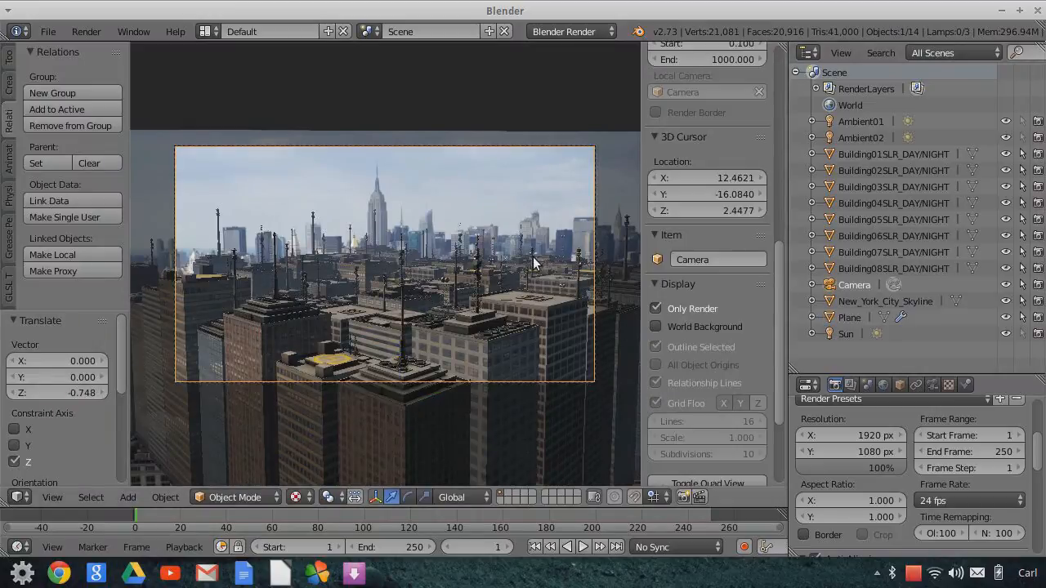
key("i")
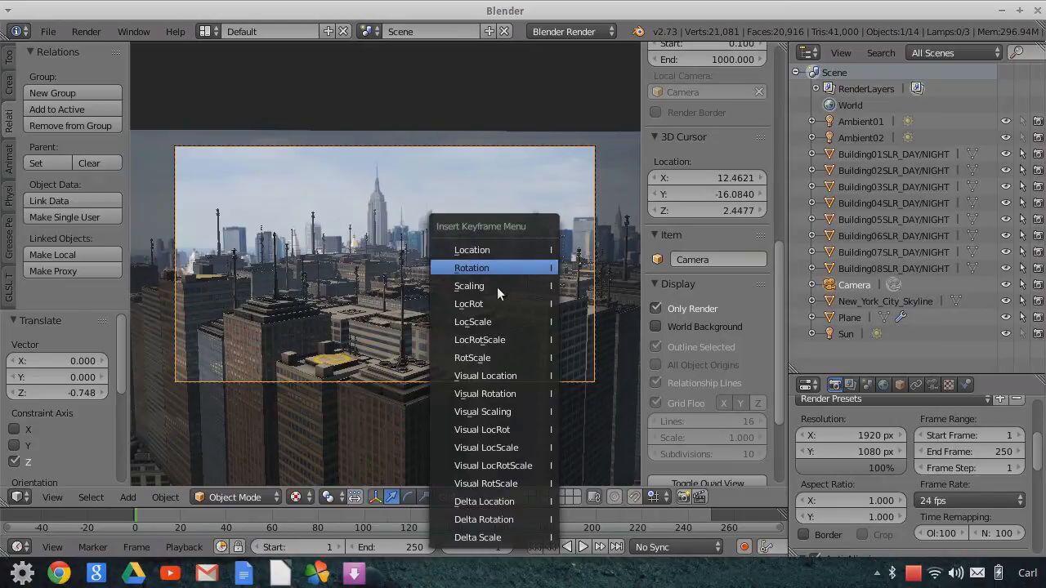
left_click(518, 342)
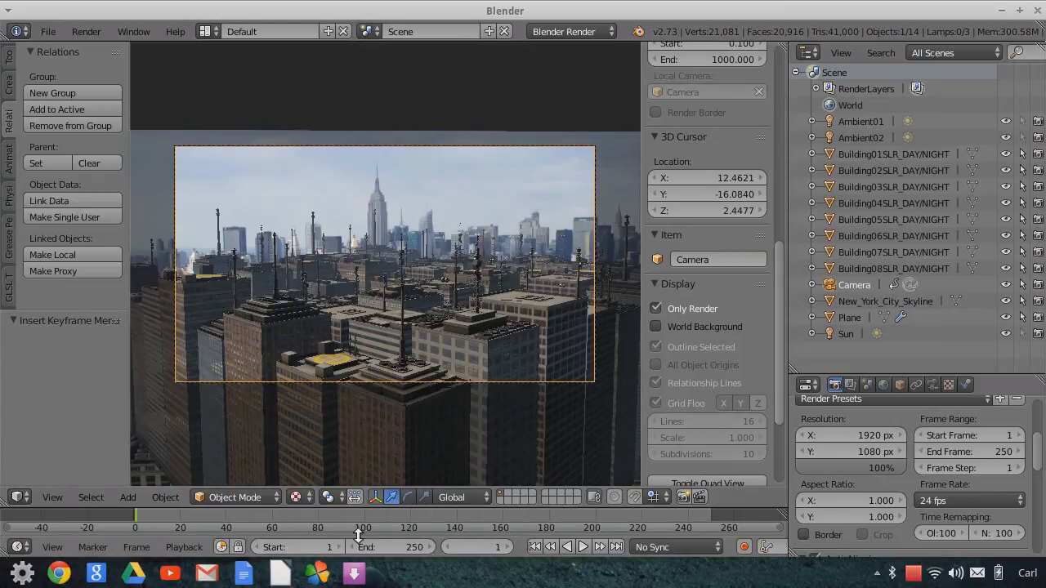
Go to frame 120 and set the animation's end frame to 120
left_click(410, 523)
left_click(405, 547)
type("12")
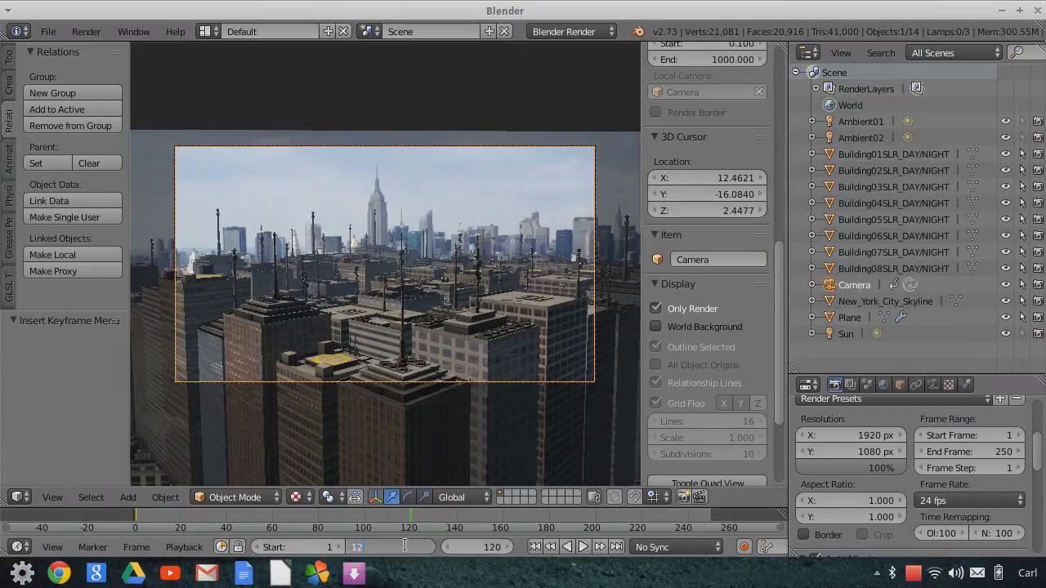
type("0")
key("Return")
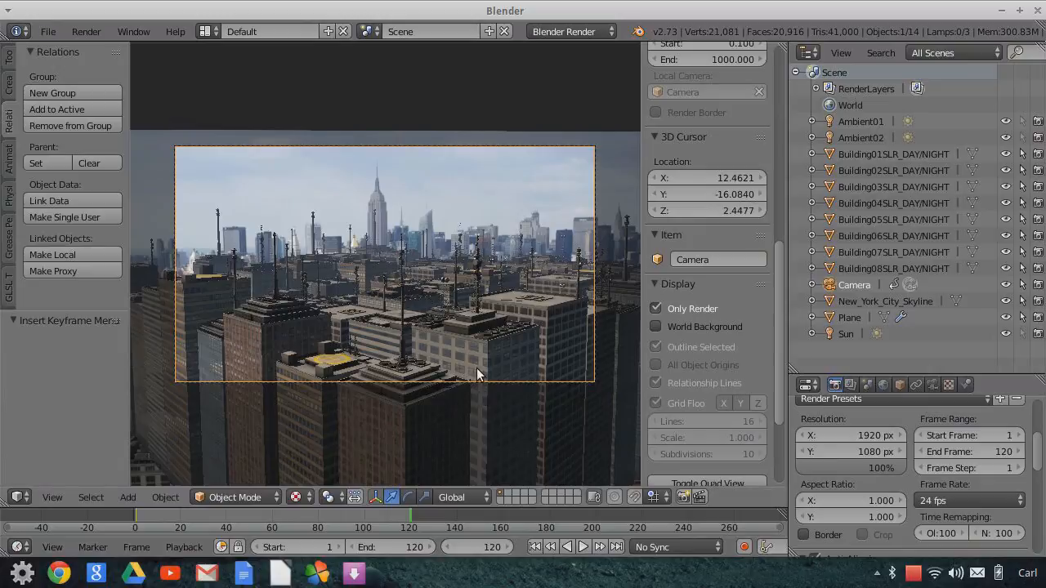
At frame 120, move the Camera about -1.8 along the global X axis and adjust its position further
key("g")
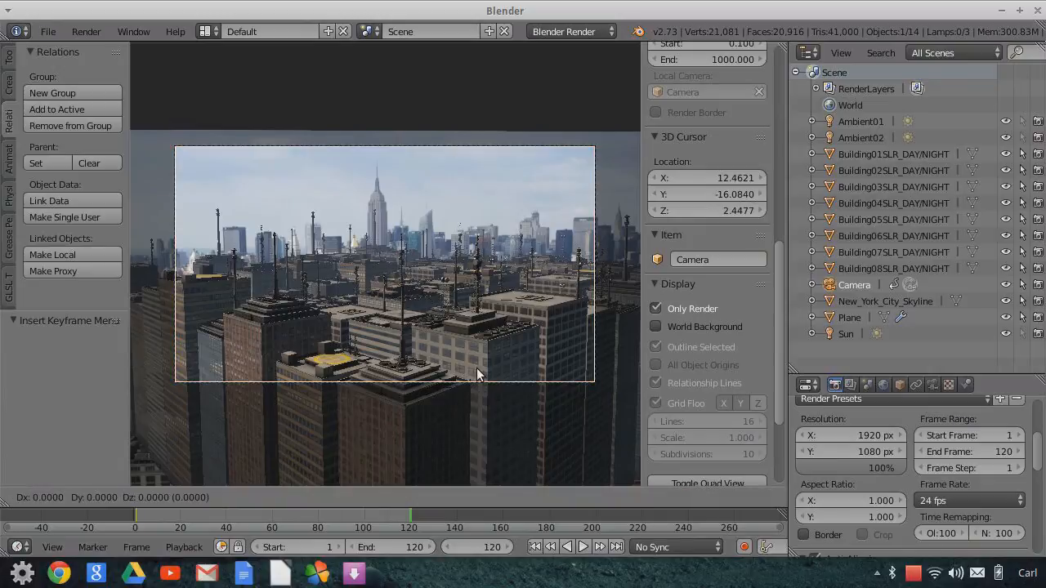
key("x")
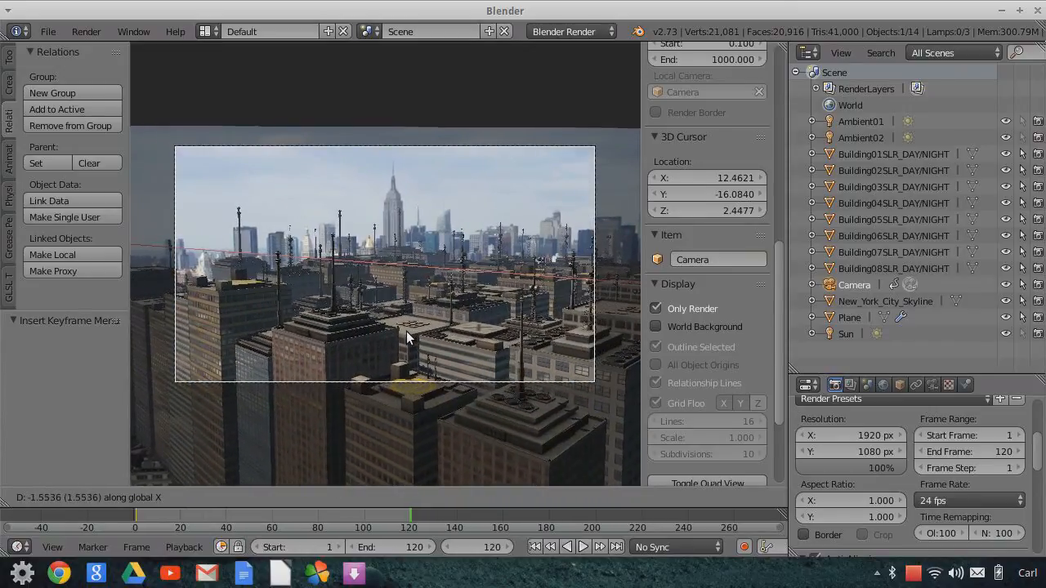
left_click(400, 327)
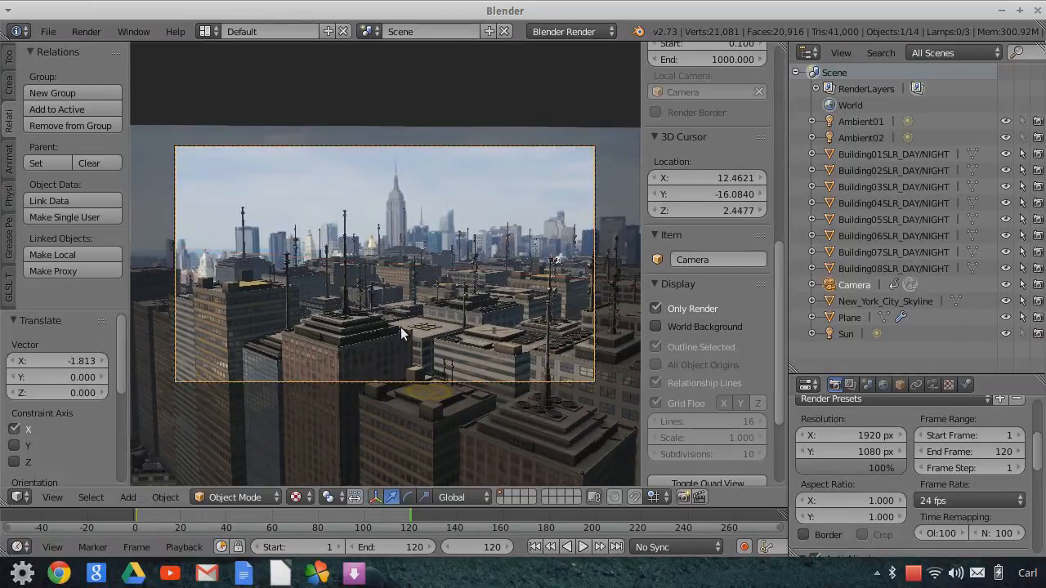
key("g")
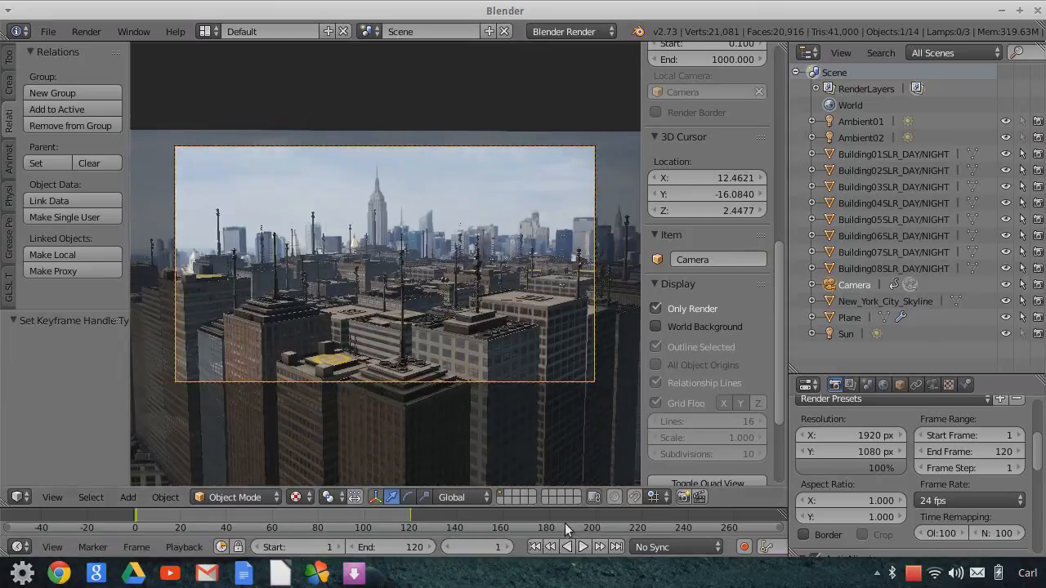
Play the camera animation, stop at frame 86, render that frame and return to the 3D view
left_click(582, 547)
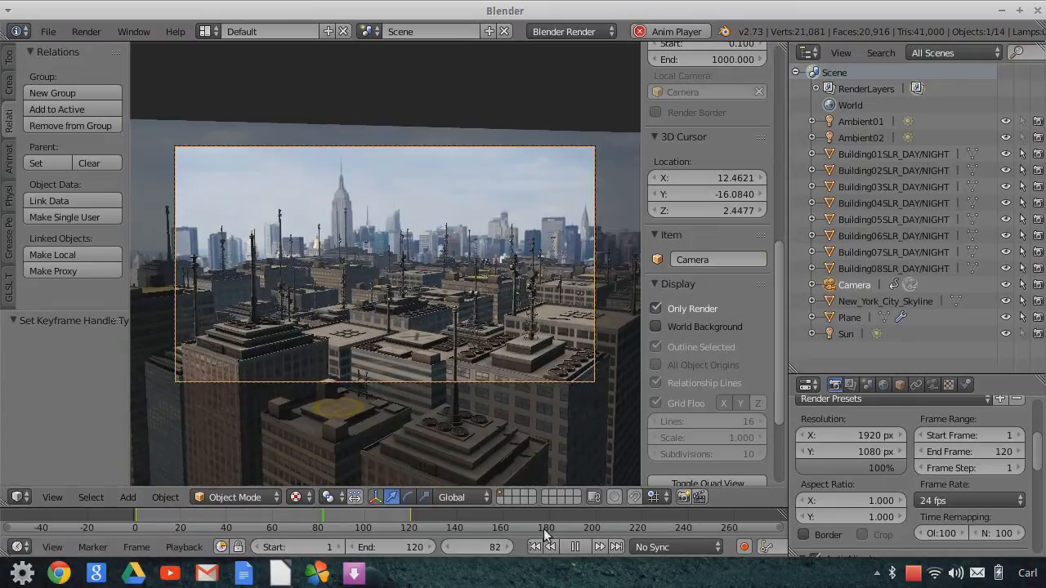
left_click(575, 547)
key("F12")
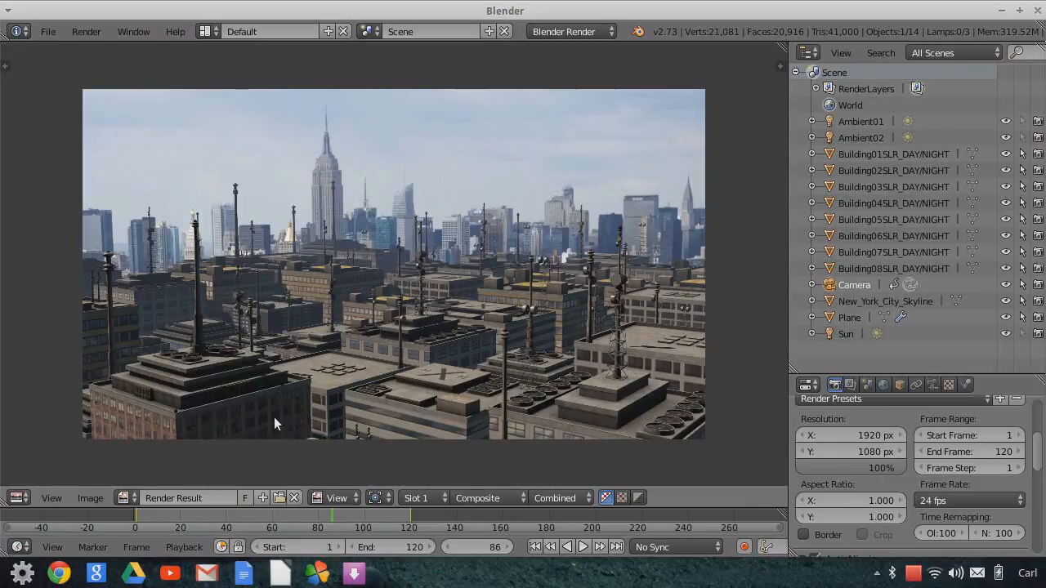
left_click(18, 498)
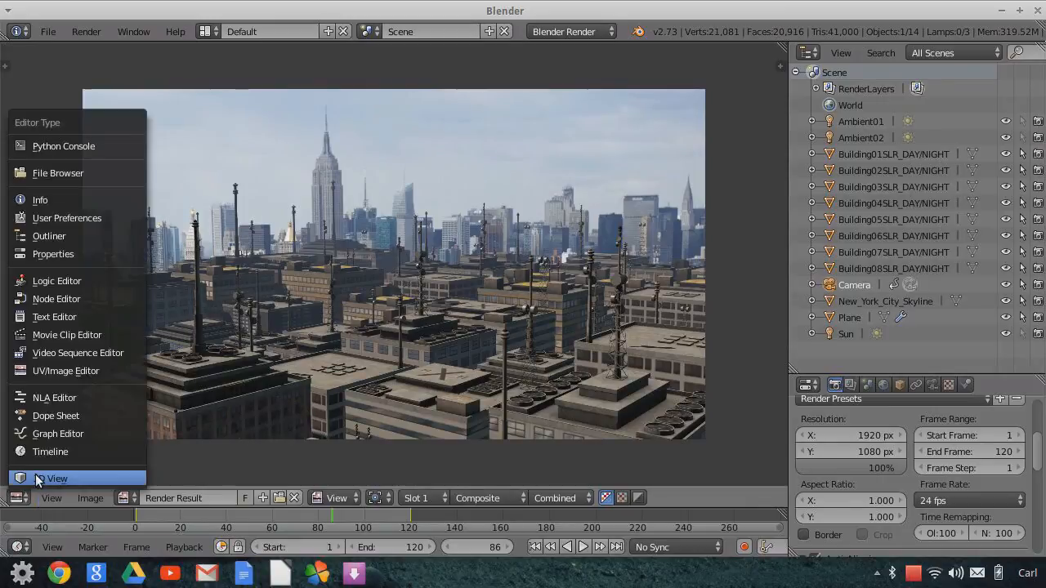
key("Return")
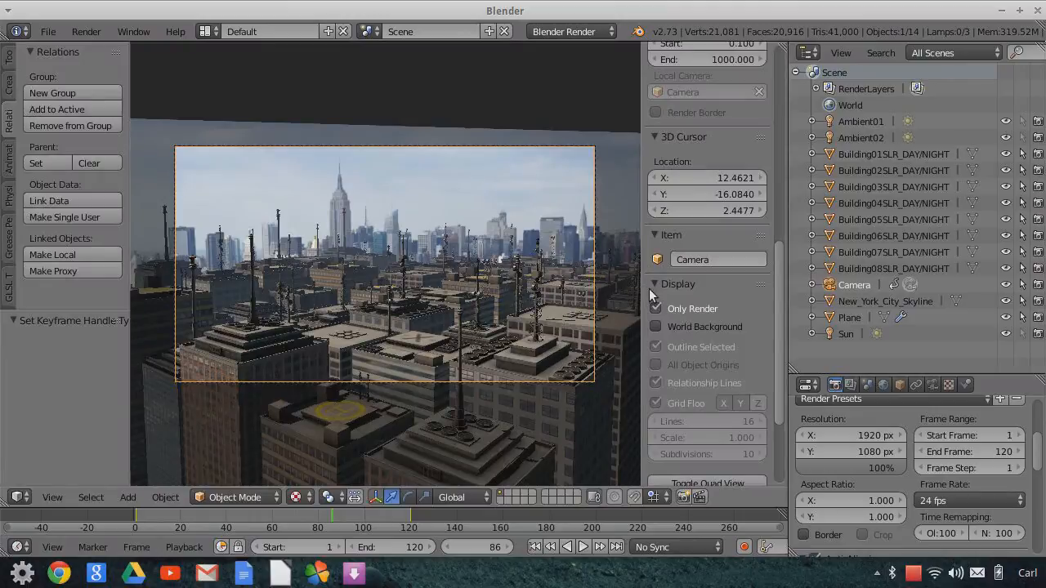
Select the Sun lamp and turn off Only Render to show the lamps surrounding the city
left_click(866, 334)
left_click(657, 309)
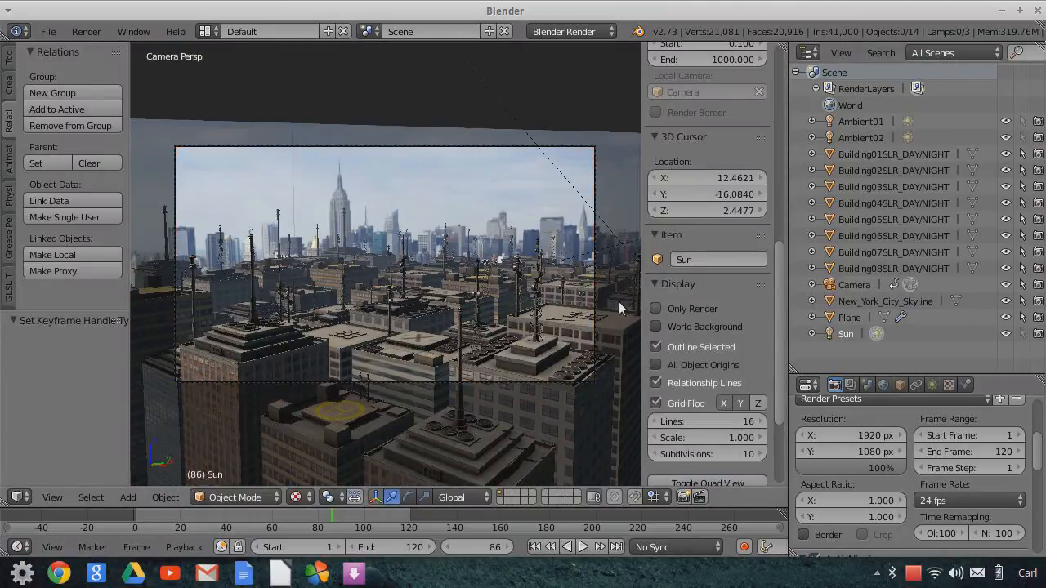
scroll(461, 190, "down", 3)
scroll(461, 188, "down", 2)
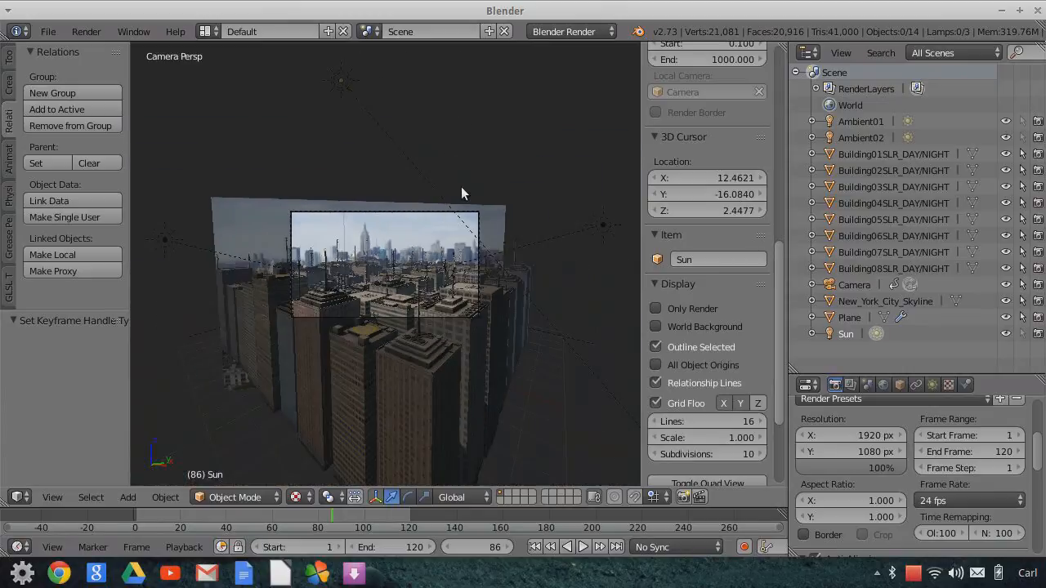
scroll(374, 109, "down", 2)
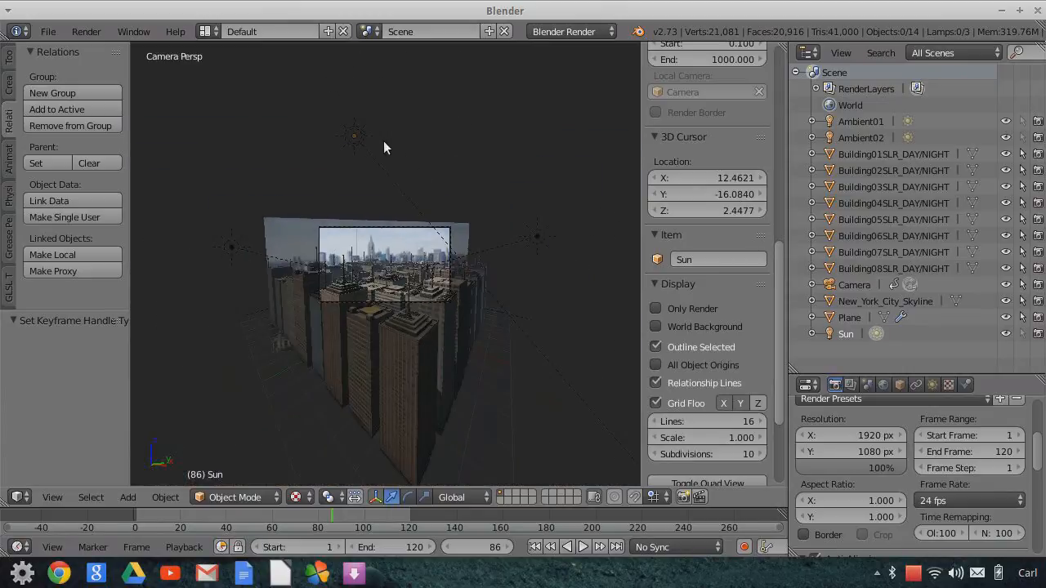
scroll(385, 147, "up", 2)
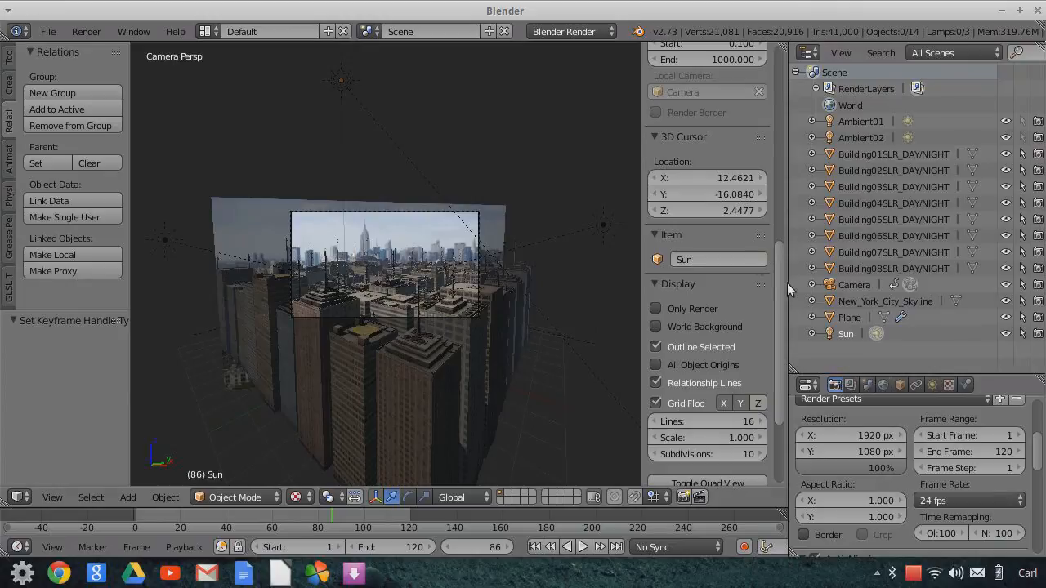
scroll(372, 137, "down", 1)
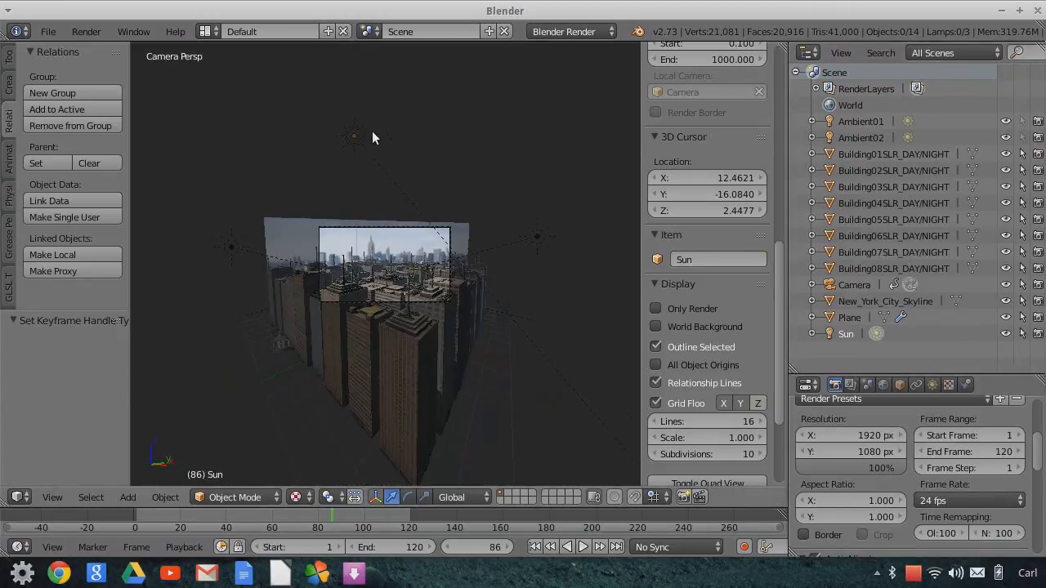
Select the Sun lamp and lower it about 2.65 along the global Z axis
left_click(842, 335)
left_click_drag(355, 82, 362, 115)
scroll(529, 287, "up", 4)
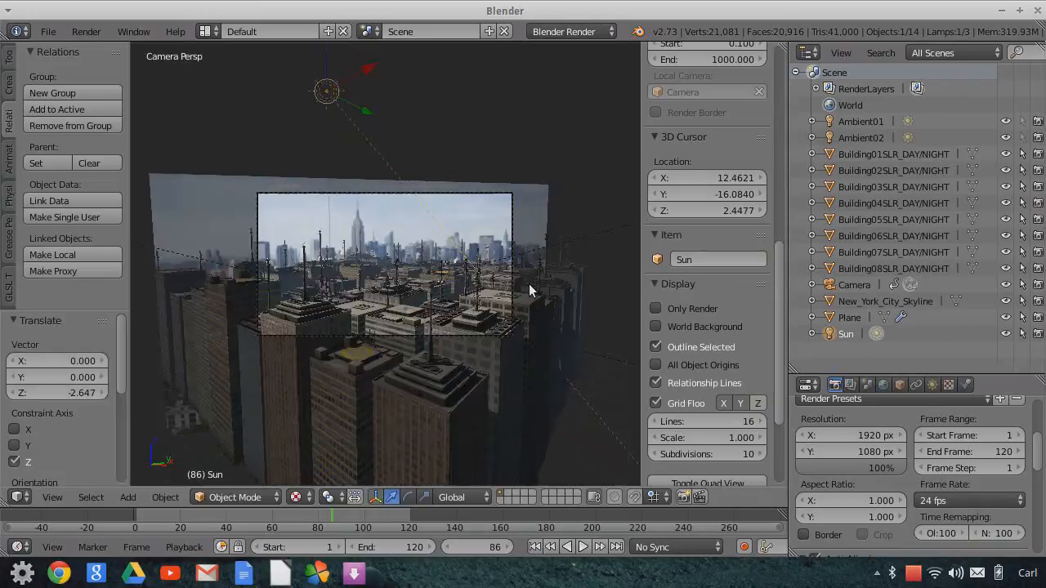
scroll(529, 286, "up", 3)
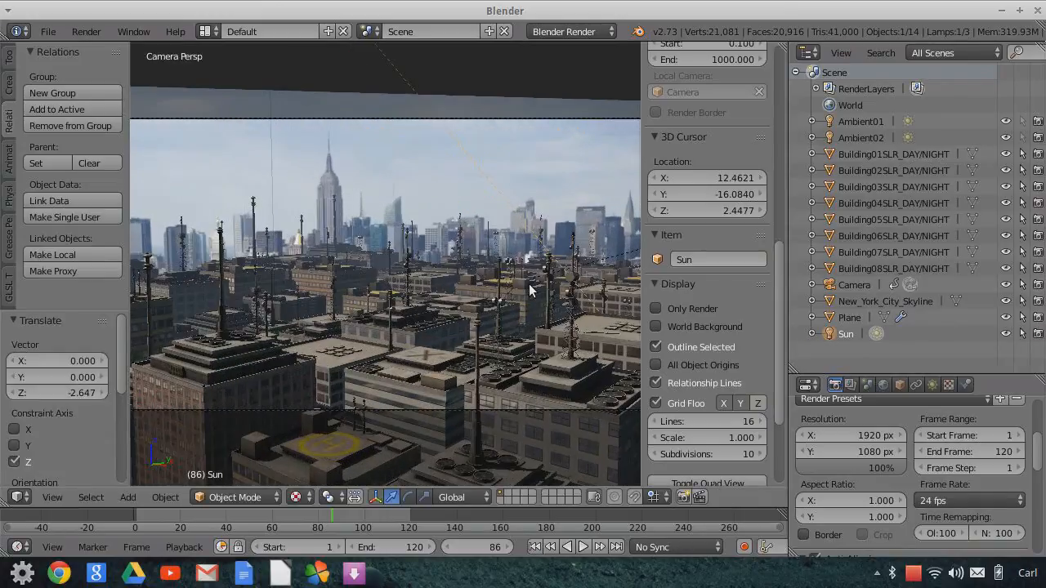
scroll(529, 290, "down", 3)
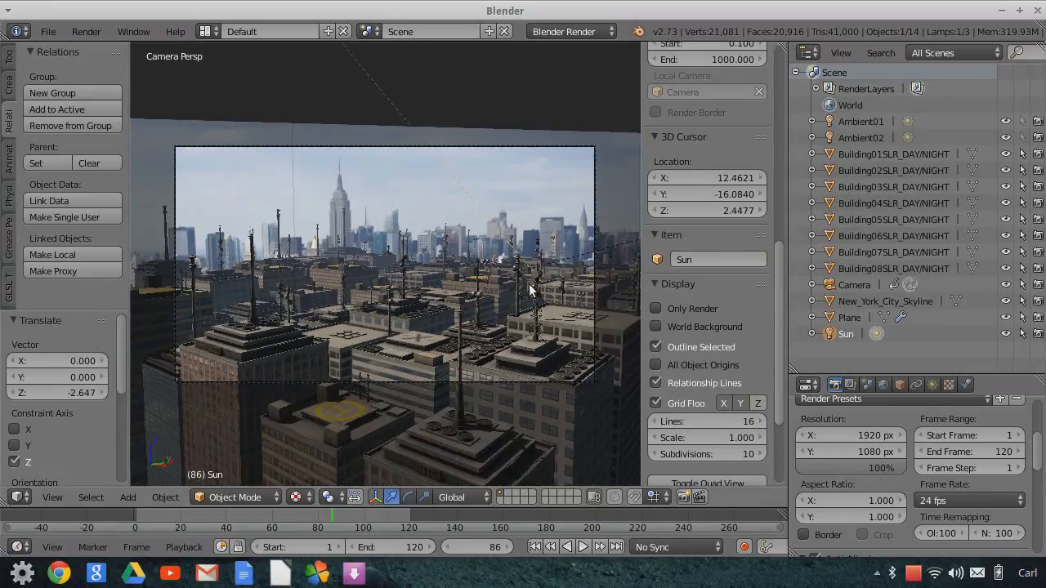
scroll(529, 290, "up", 3)
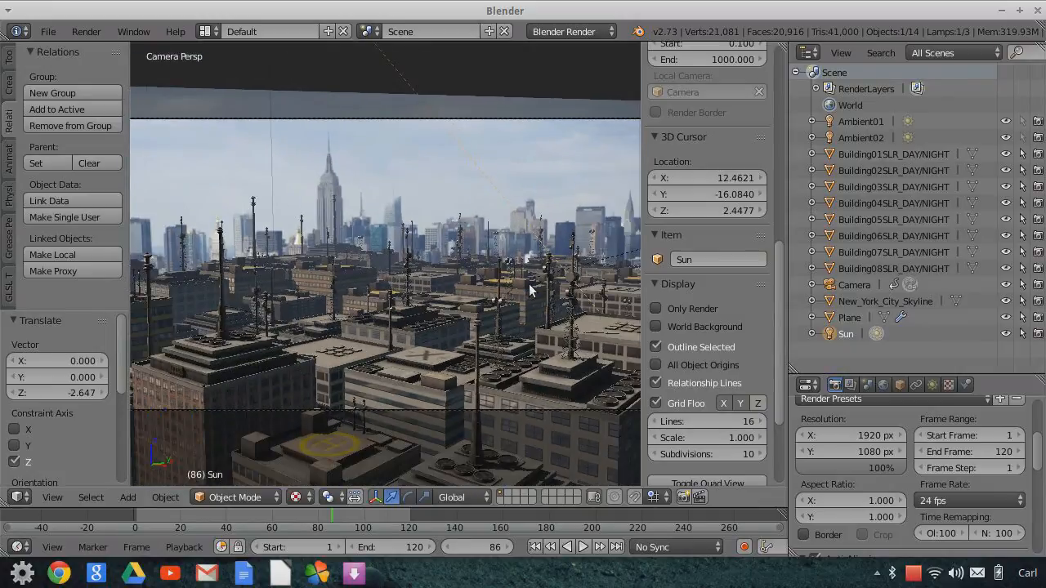
Lower the Sun lamp about another 0.95 along the global Z axis
key("g")
key("z")
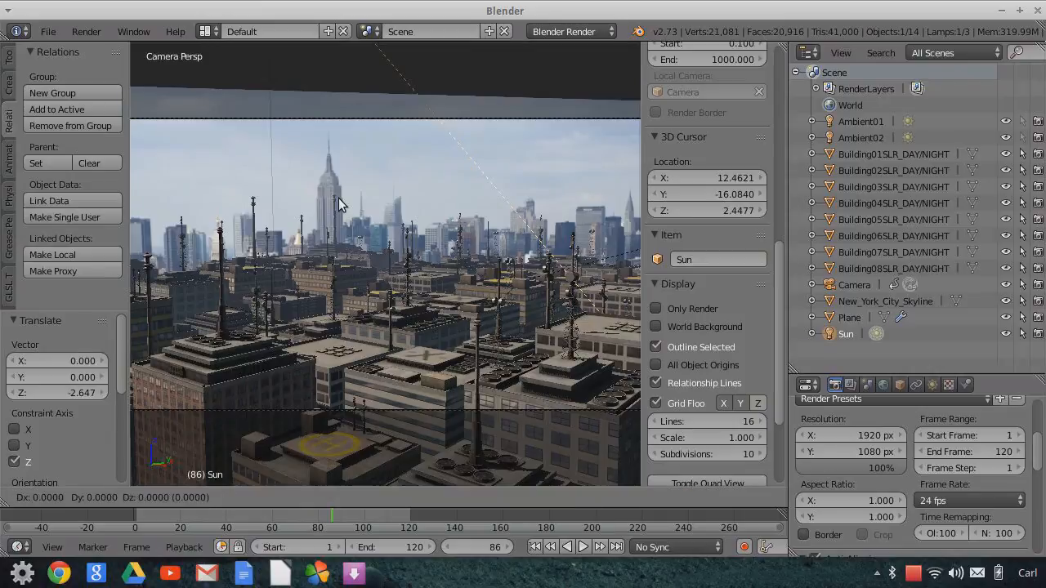
left_click(360, 259)
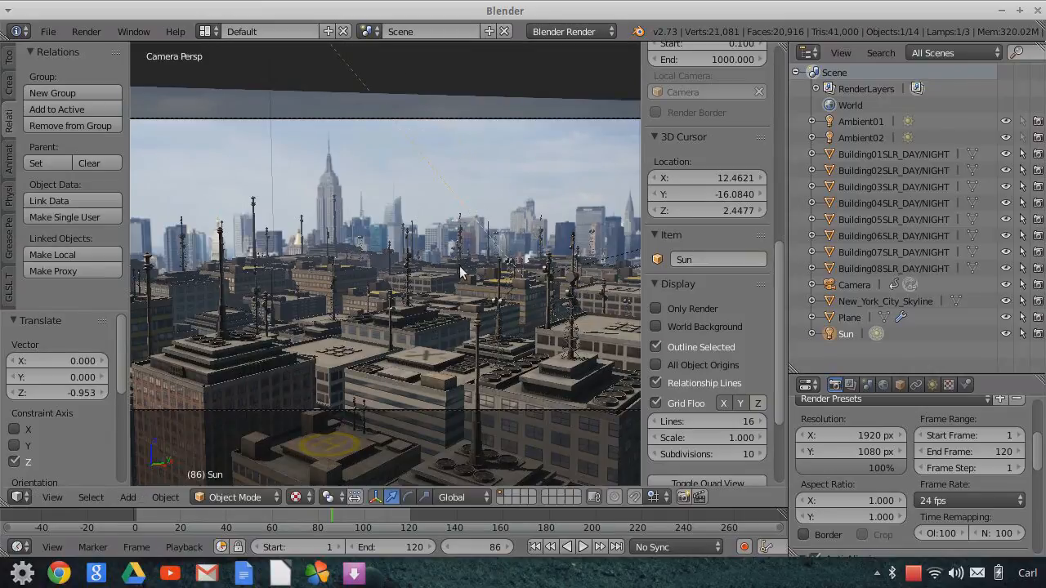
scroll(457, 274, "down", 1)
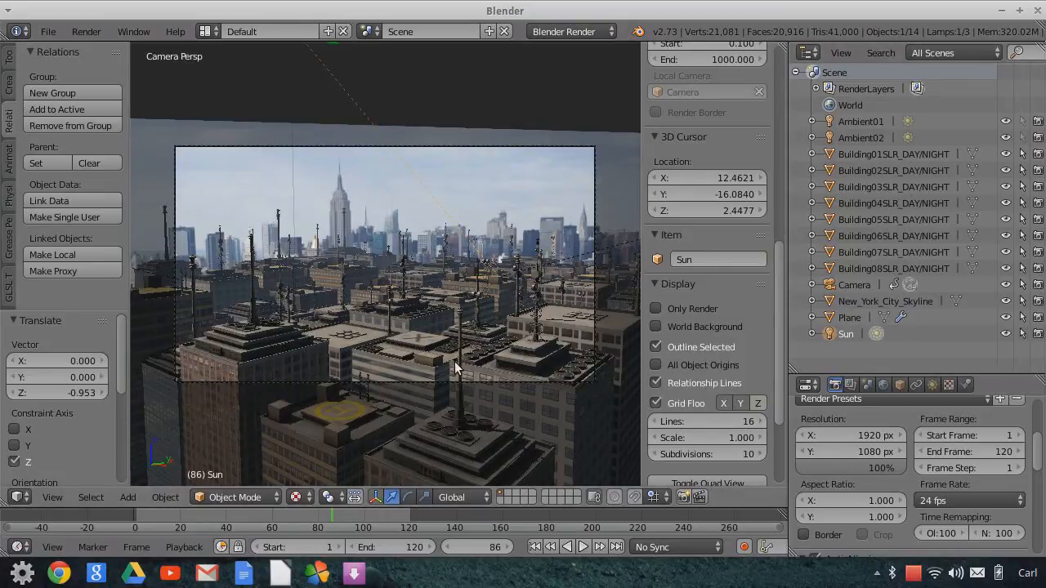
Set the world mist's start distance to 2 and turn on Only Render for the 3D view
left_click(883, 385)
left_click_drag(891, 377, 891, 219)
scroll(907, 449, "down", 2)
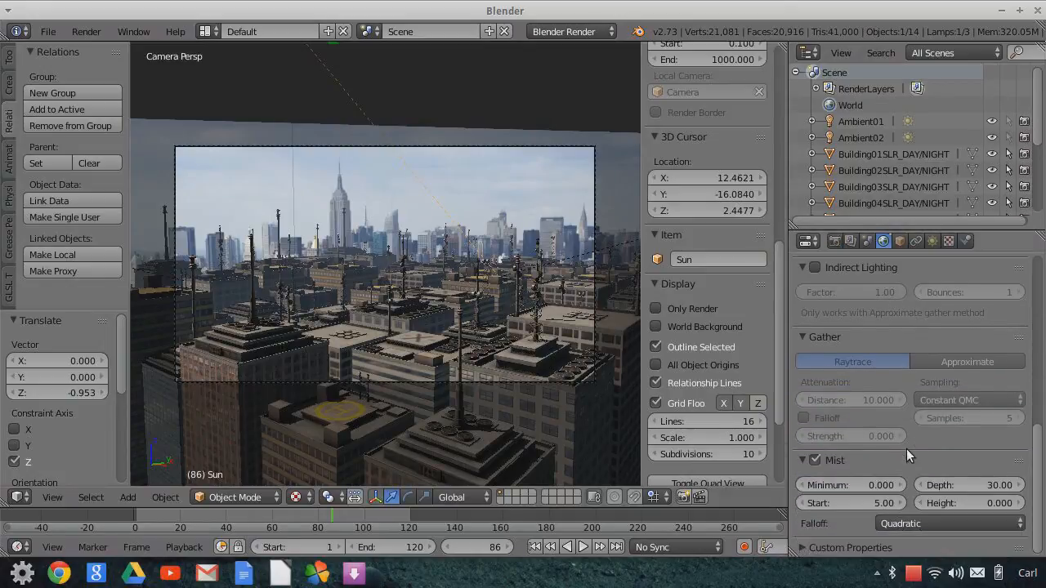
left_click(873, 501)
type("2")
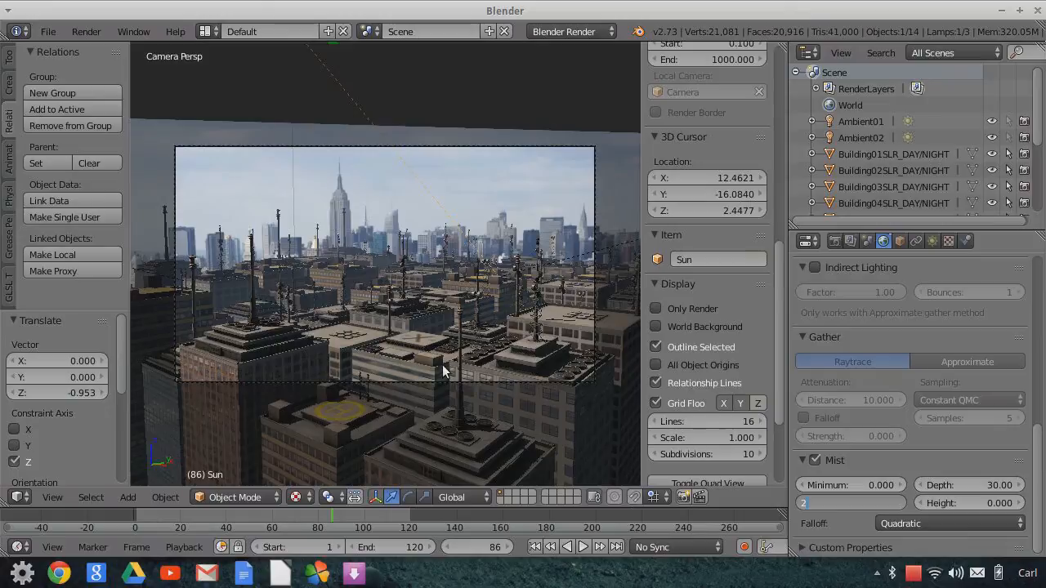
key("Return")
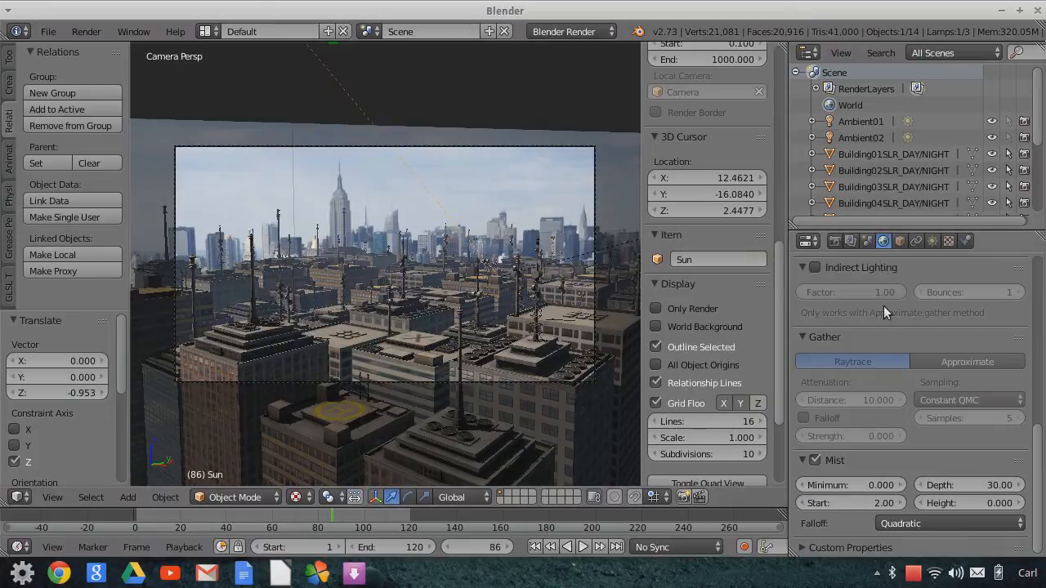
left_click(669, 309)
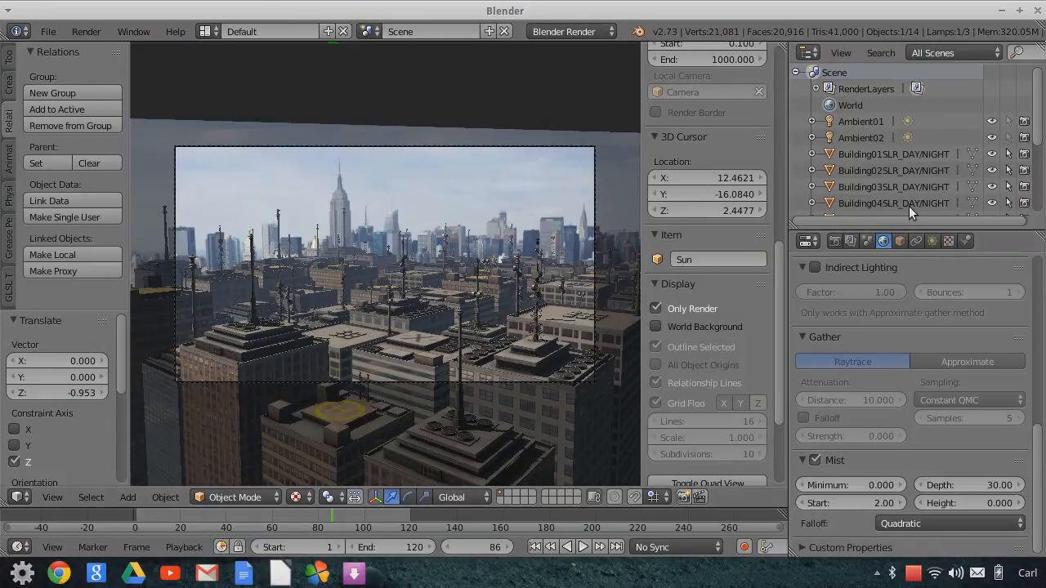
Select the Plane and set its particle system's emission number to 70
left_click_drag(904, 227, 928, 338)
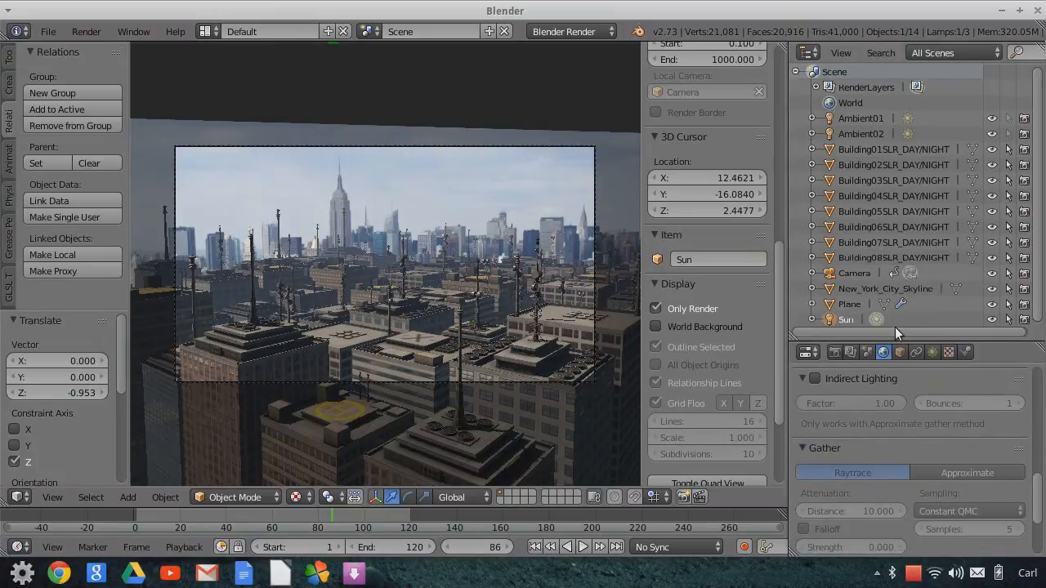
left_click(935, 317)
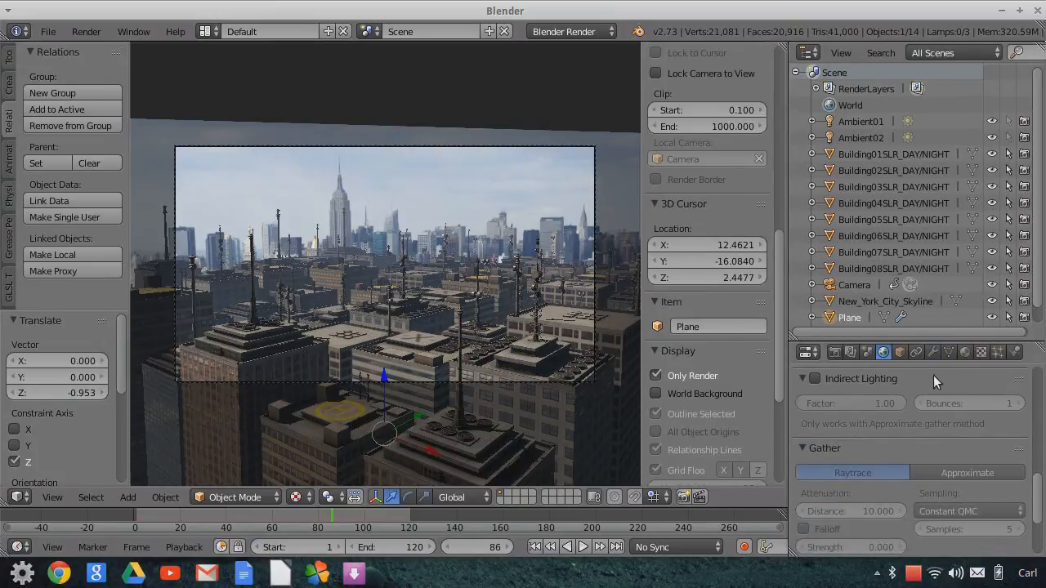
left_click(997, 352)
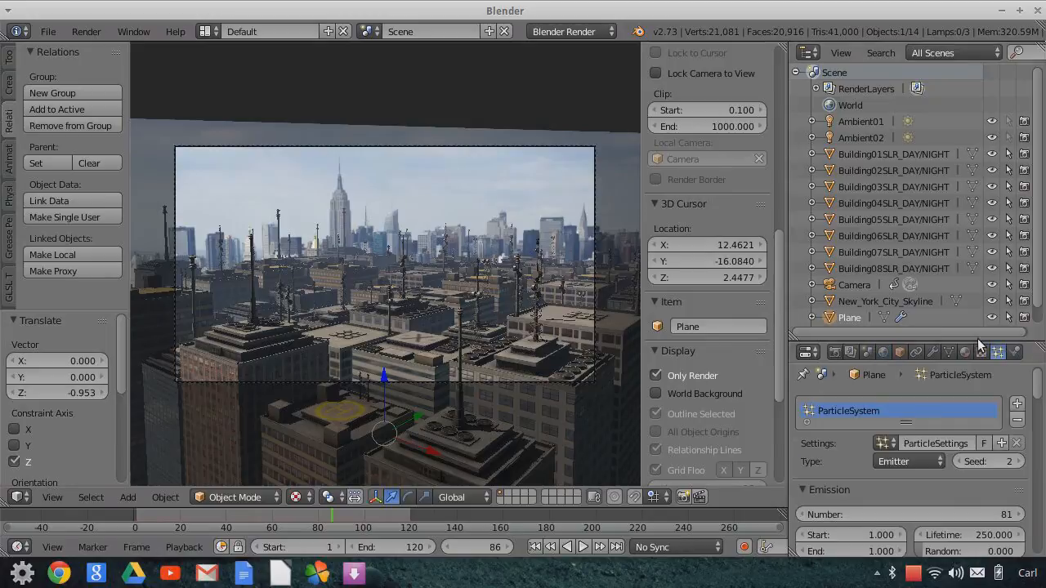
left_click_drag(977, 340, 966, 255)
left_click(966, 400)
type("70")
key("Return")
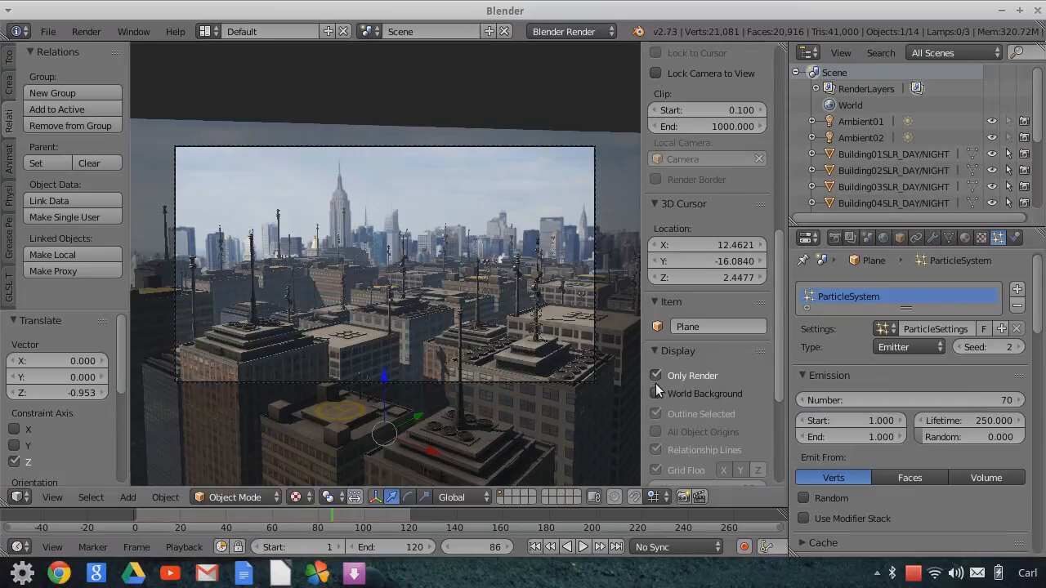
Set the particle buildings' size to 1.05 and random size to 0.298, and check the first and last frames of the animation
scroll(850, 475, "down", 10)
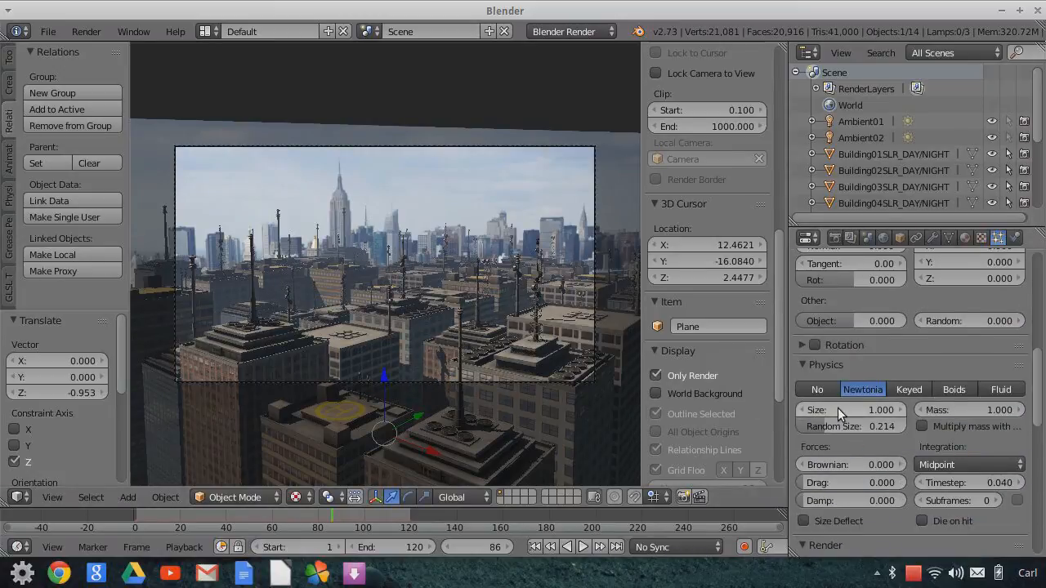
scroll(864, 461, "down", 5)
scroll(863, 461, "down", 4)
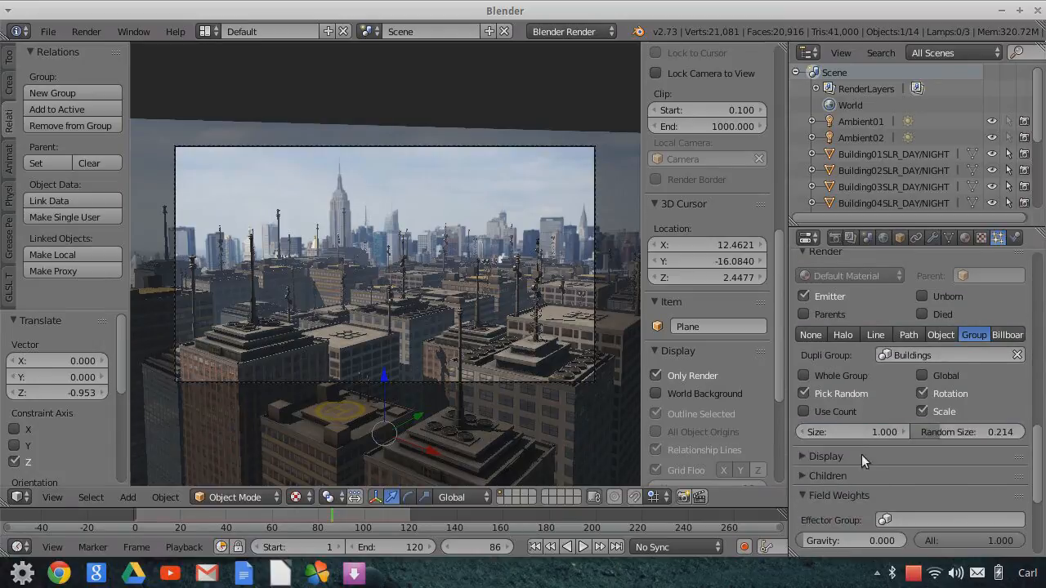
left_click_drag(867, 432, 904, 432)
left_click_drag(968, 431, 897, 432)
left_click_drag(960, 432, 950, 438)
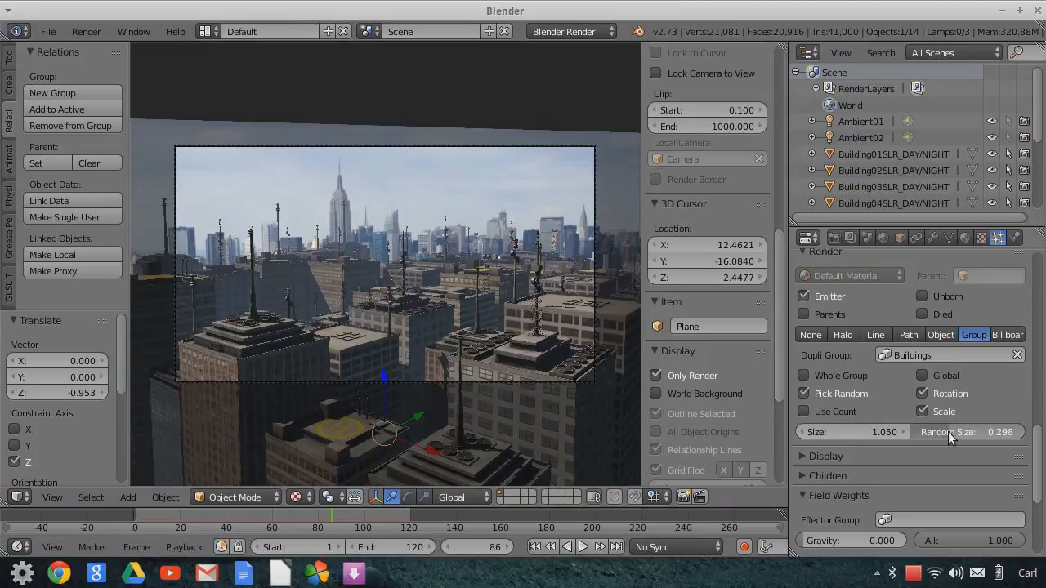
left_click(536, 548)
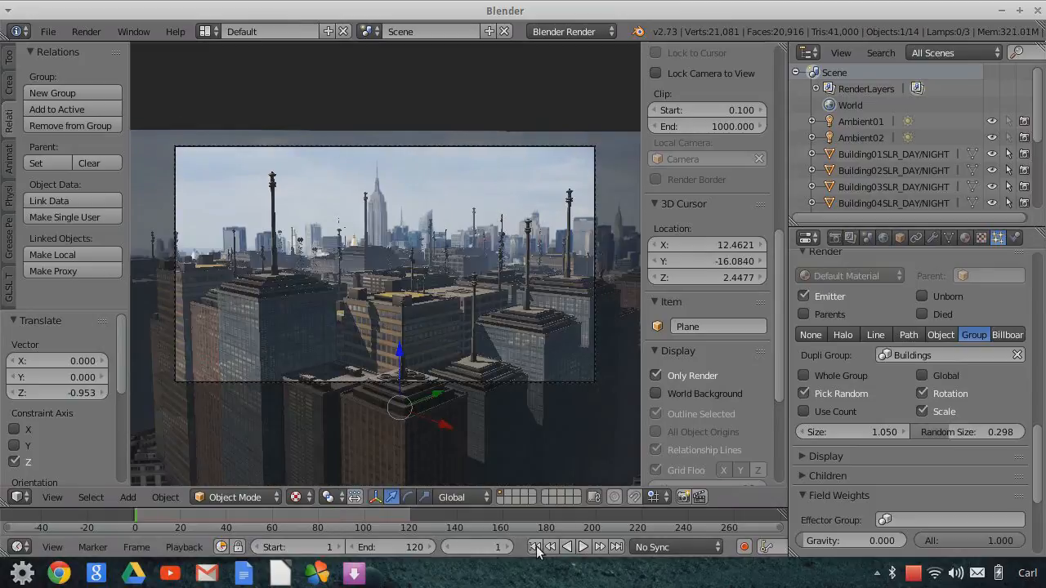
left_click(616, 548)
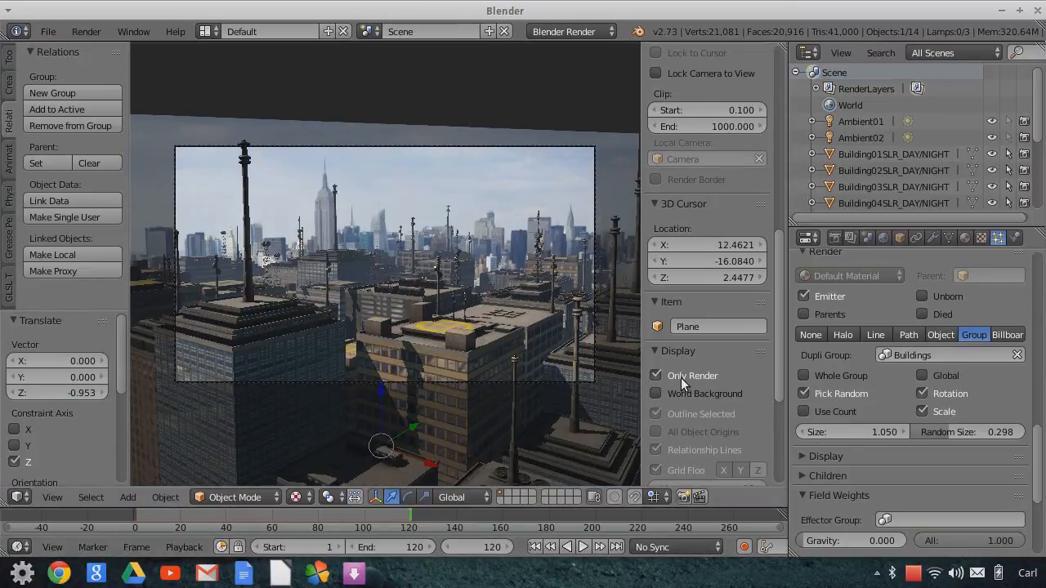
Try different particle seeds on the Plane at frame 120, go to frame 100 and settle on seed 8
scroll(988, 341, "up", 12)
scroll(988, 341, "up", 5)
left_click(1017, 317)
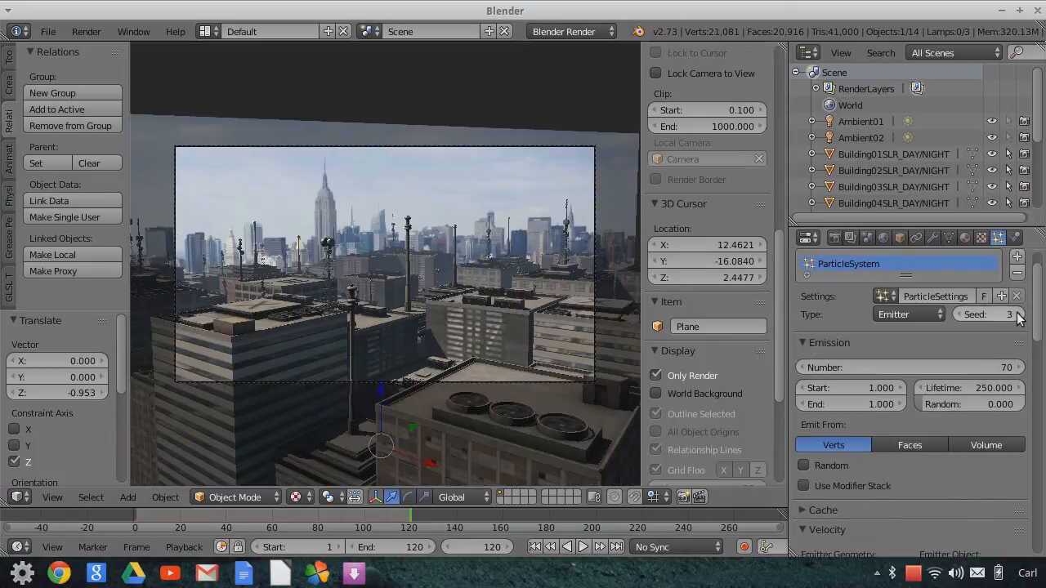
left_click(1018, 317)
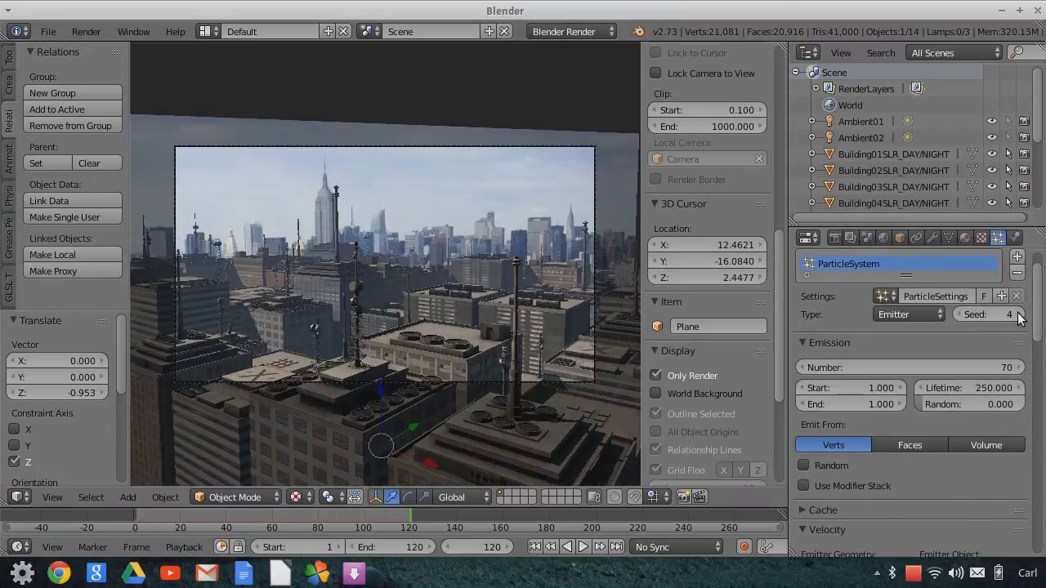
left_click(1017, 317)
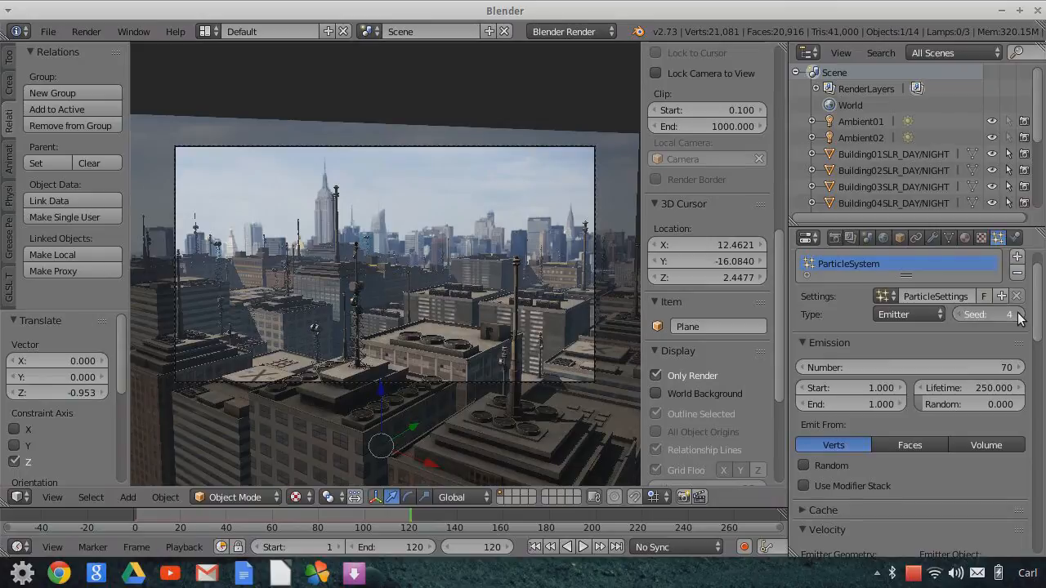
left_click(1017, 317)
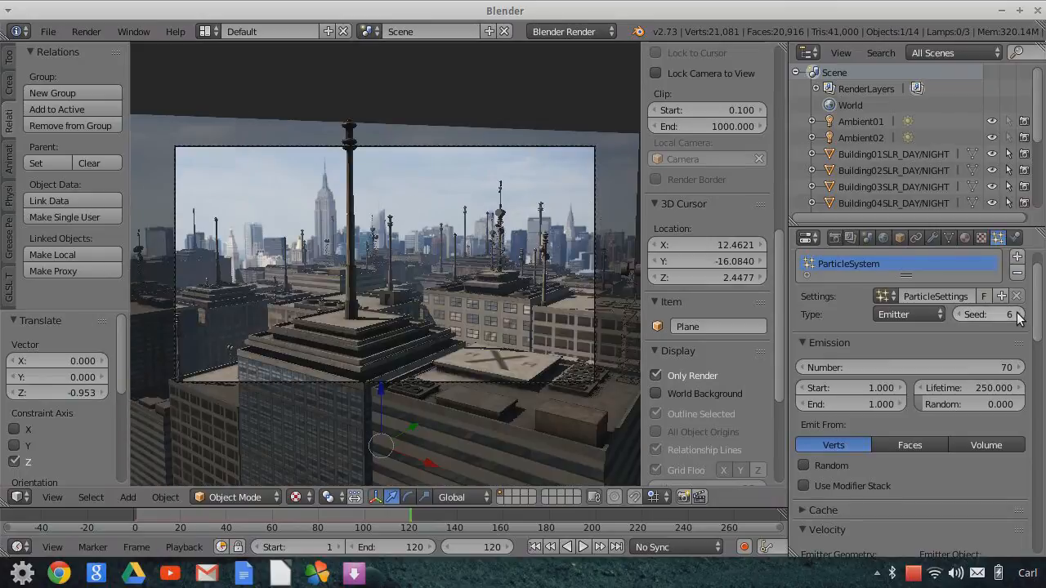
left_click(959, 316)
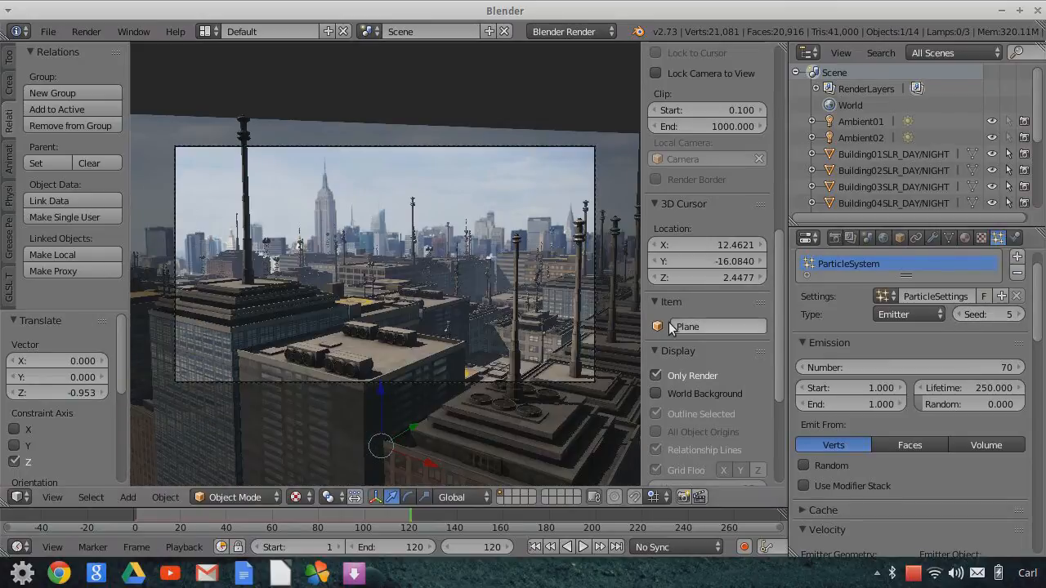
left_click(364, 518)
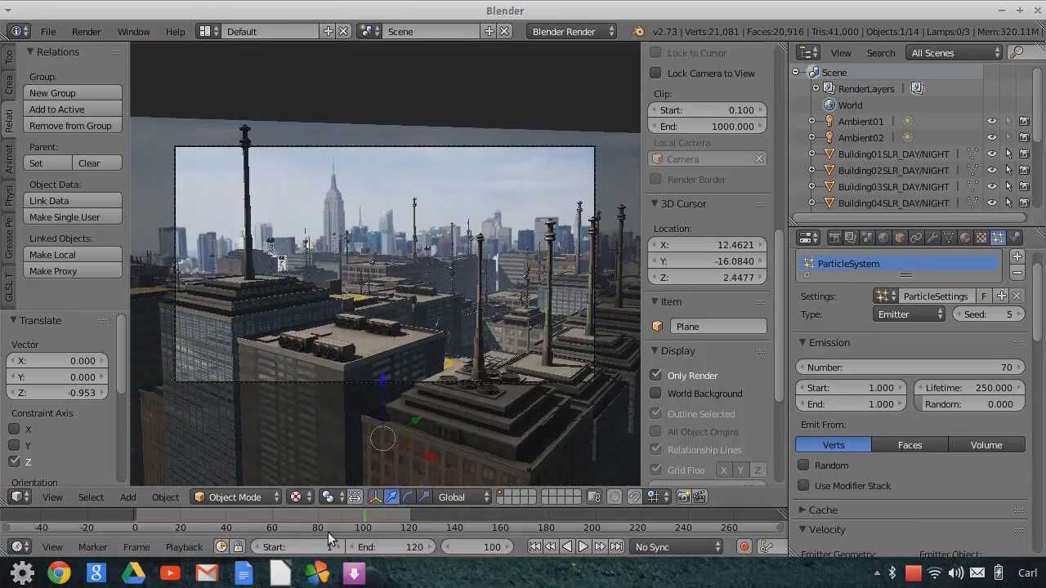
left_click(1020, 317)
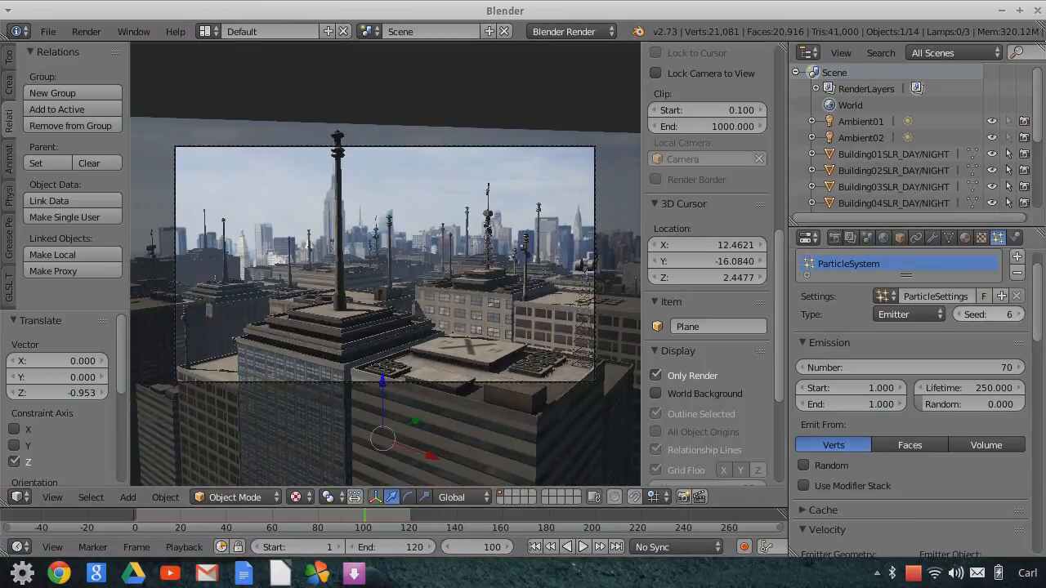
left_click(1020, 317)
left_click(1019, 315)
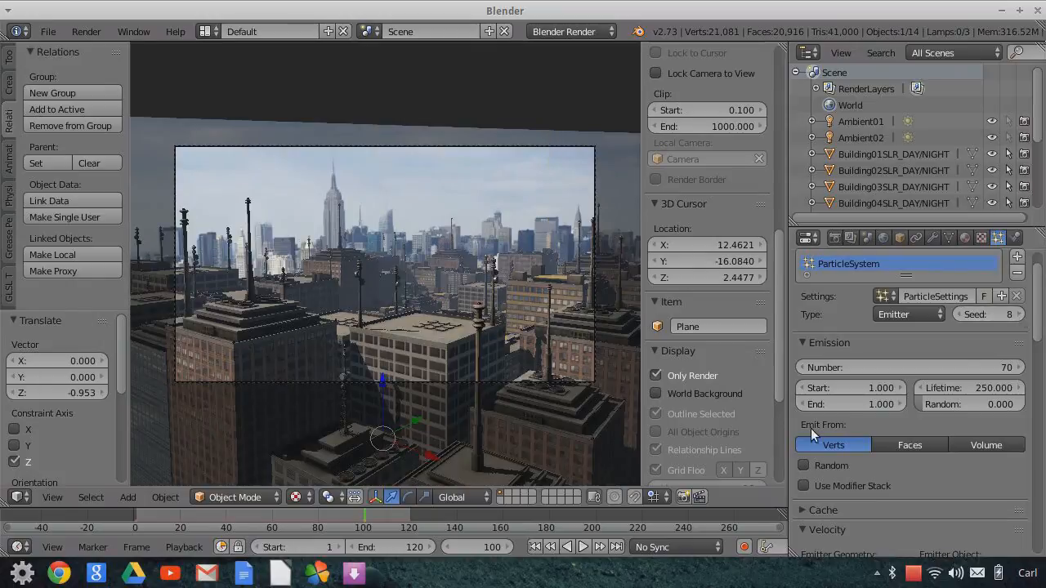
Render frame 100 and return to the 3D view
left_click(683, 497)
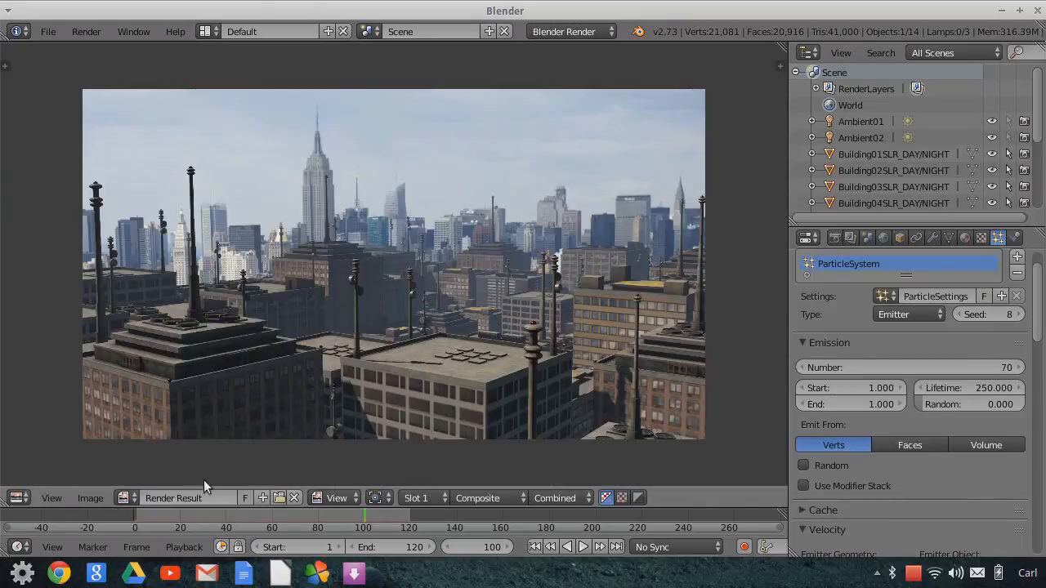
left_click(20, 498)
left_click(33, 479)
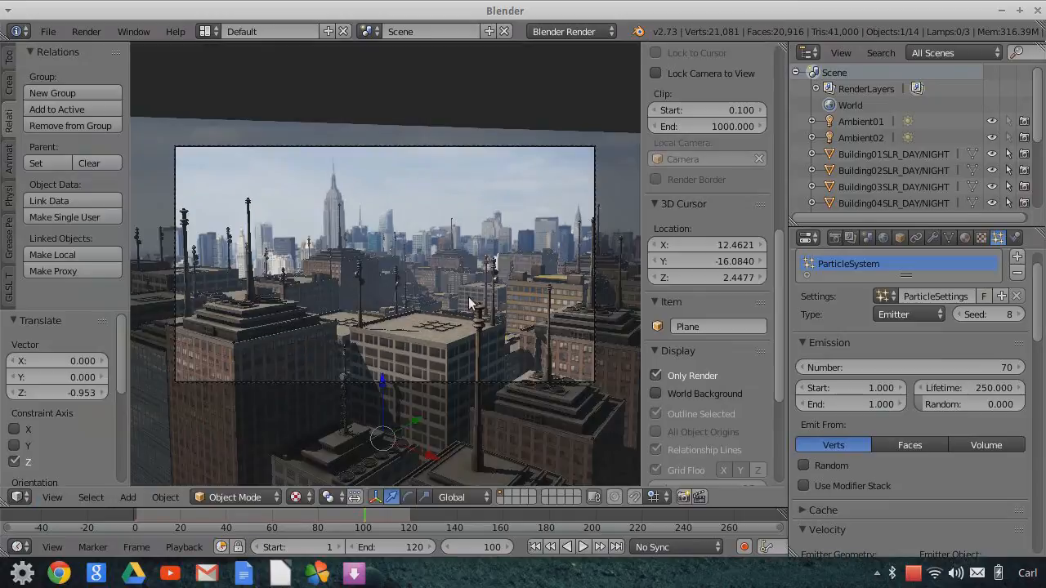
Replace the image of the New_York_City_Skyline backdrop's texture with LandscapesCityNight0013_L.jpg from the Textures folder
right_click(466, 142)
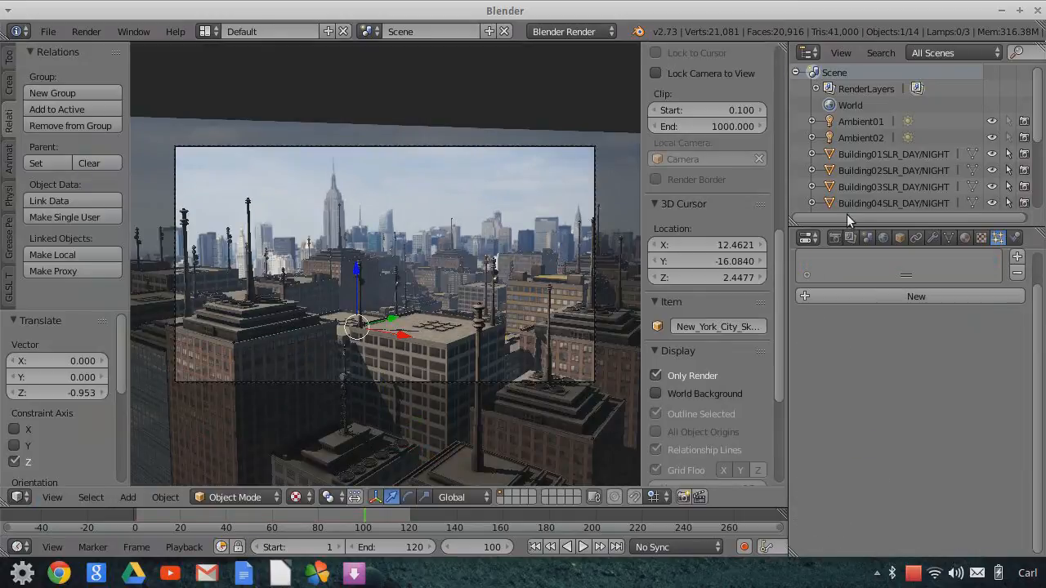
left_click(965, 237)
left_click(982, 237)
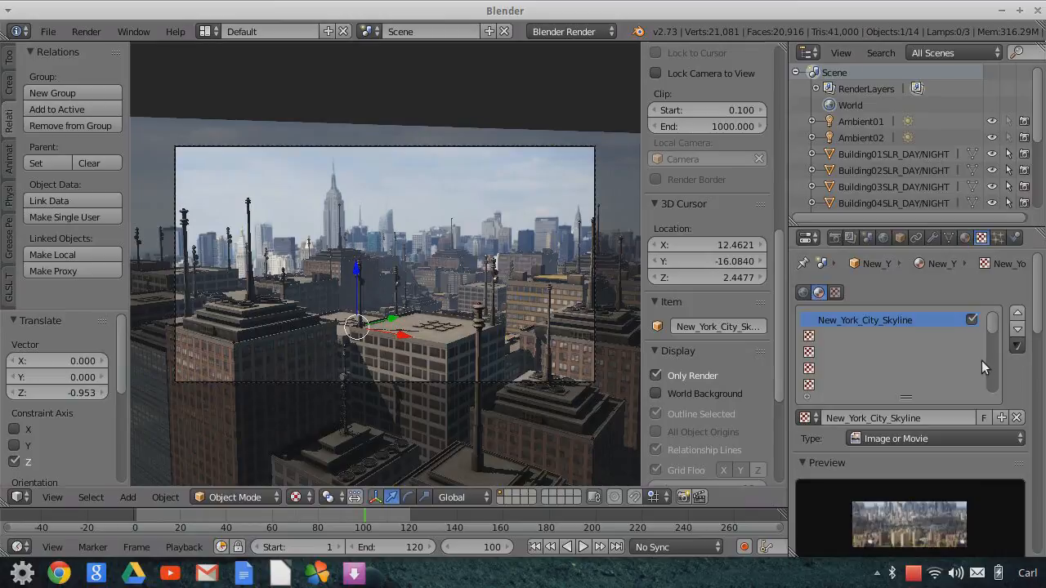
scroll(970, 483, "down", 6)
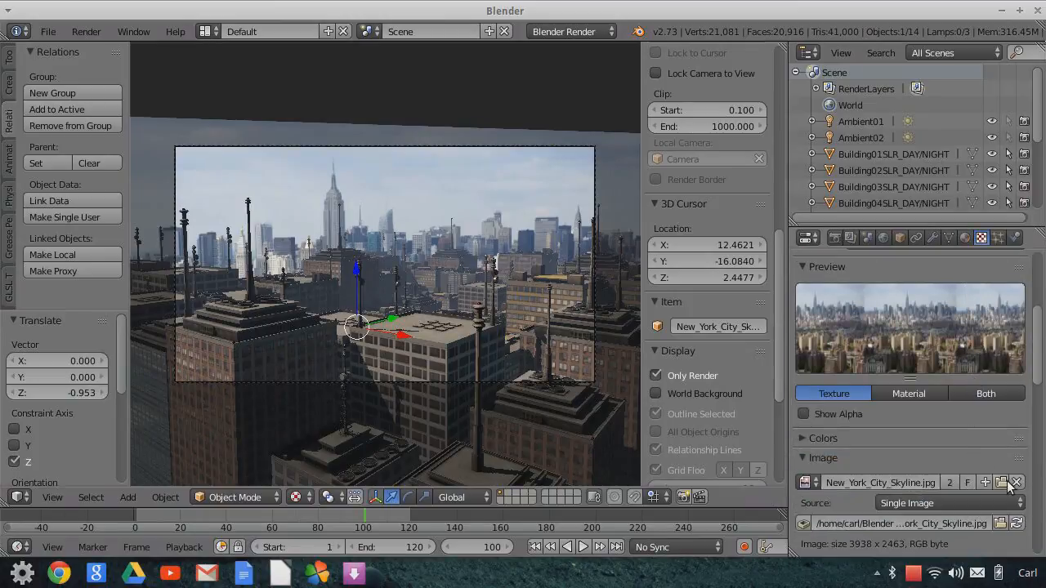
left_click(1002, 483)
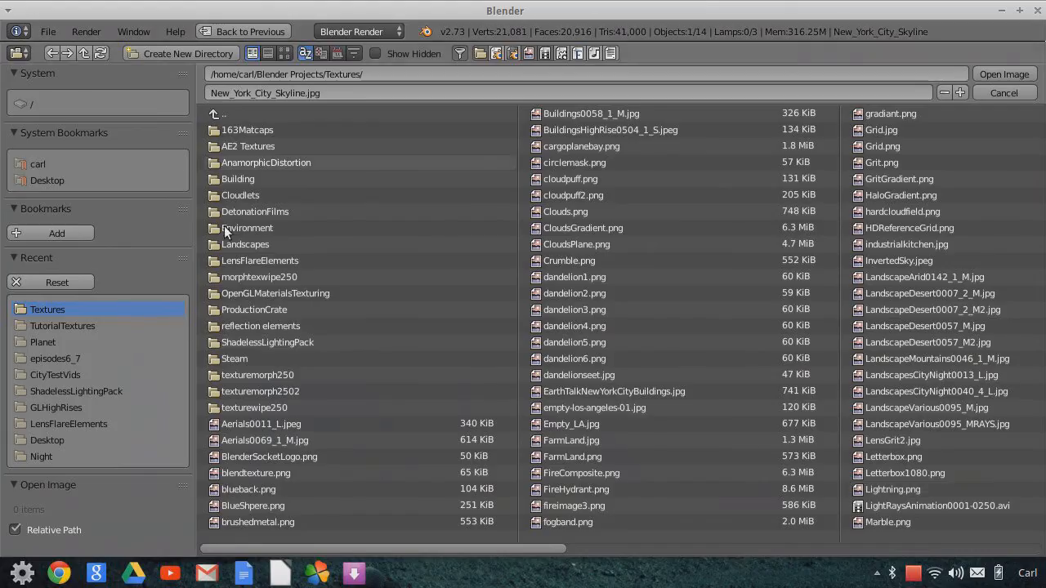
left_click(284, 53)
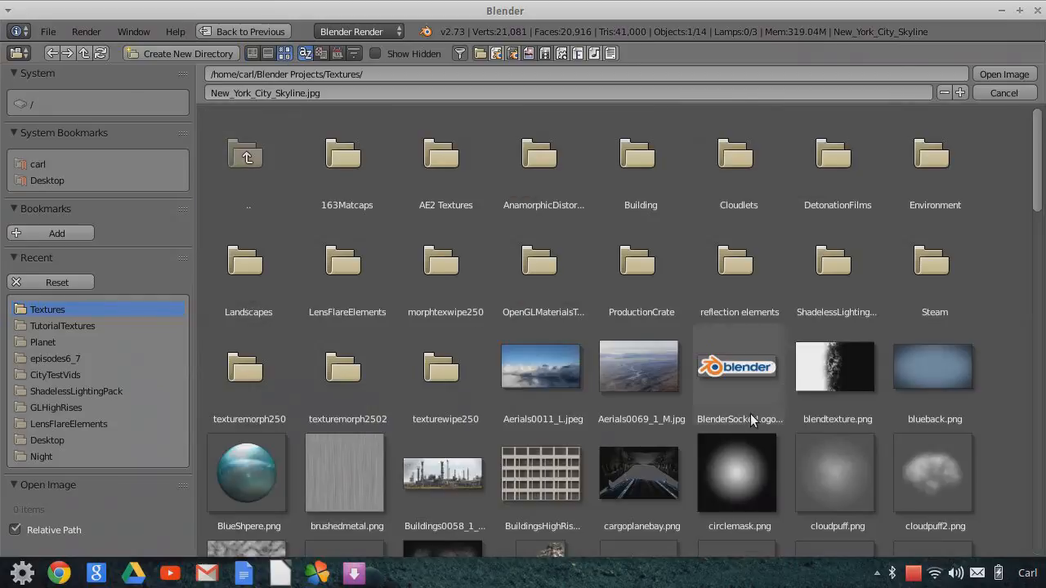
scroll(750, 414, "down", 3)
scroll(750, 414, "down", 9)
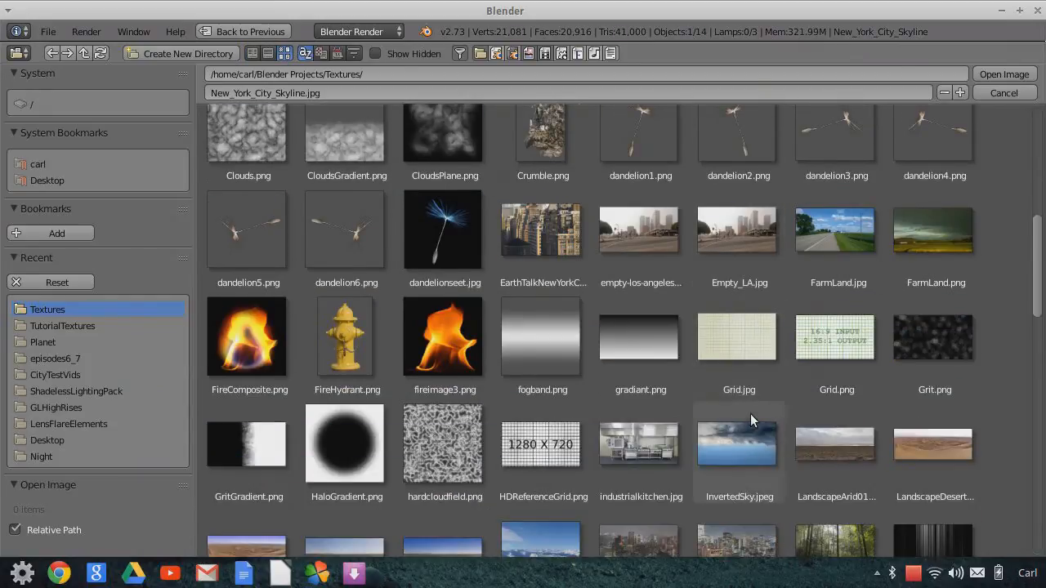
scroll(750, 414, "down", 3)
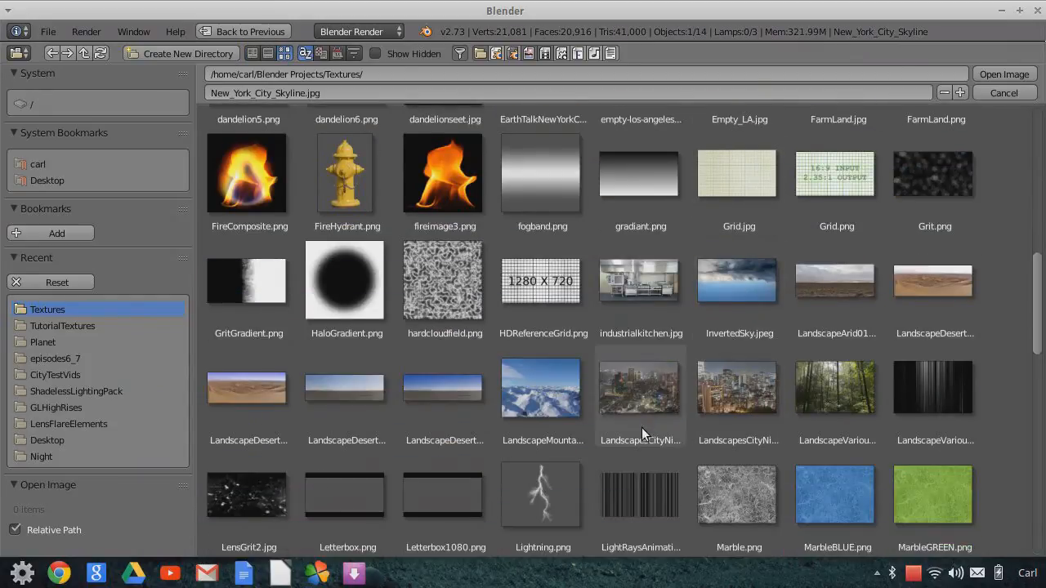
left_click(640, 396)
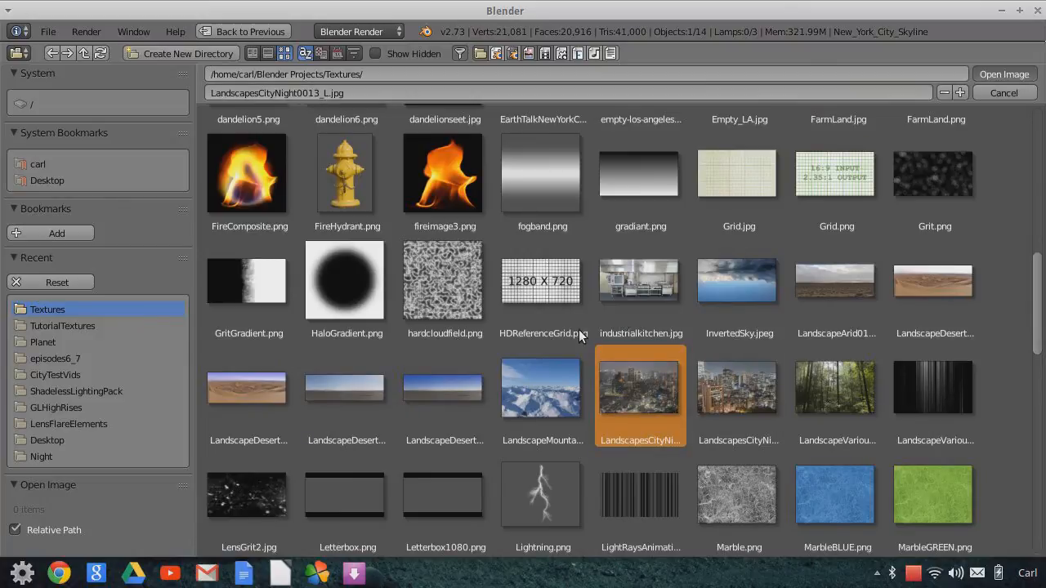
key("Return")
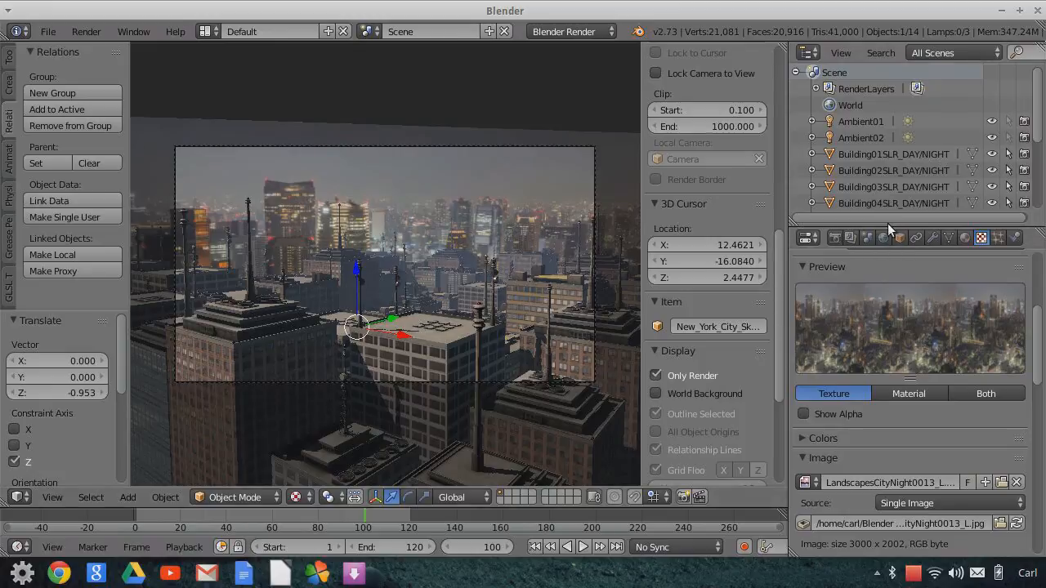
Sample the world's horizon colour from the hazy sky of the night skyline and confirm a mist start of 2
left_click_drag(888, 223, 896, 450)
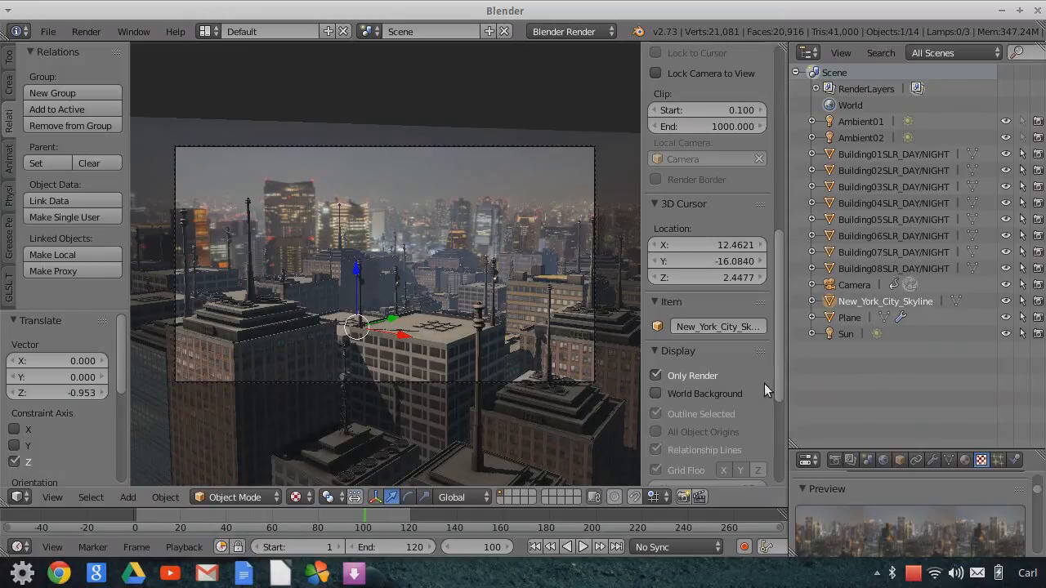
left_click(883, 460)
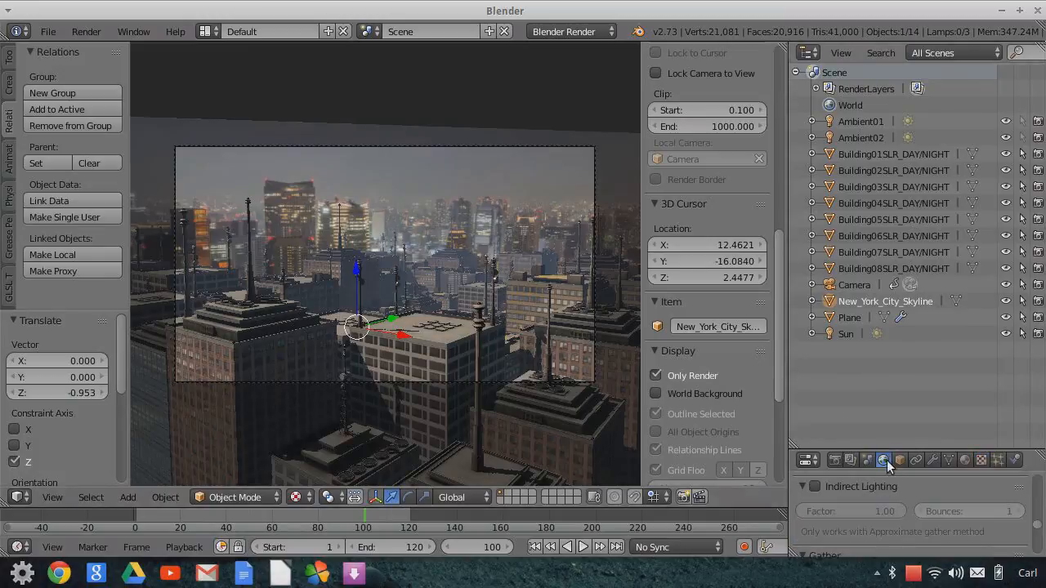
left_click_drag(893, 448, 895, 264)
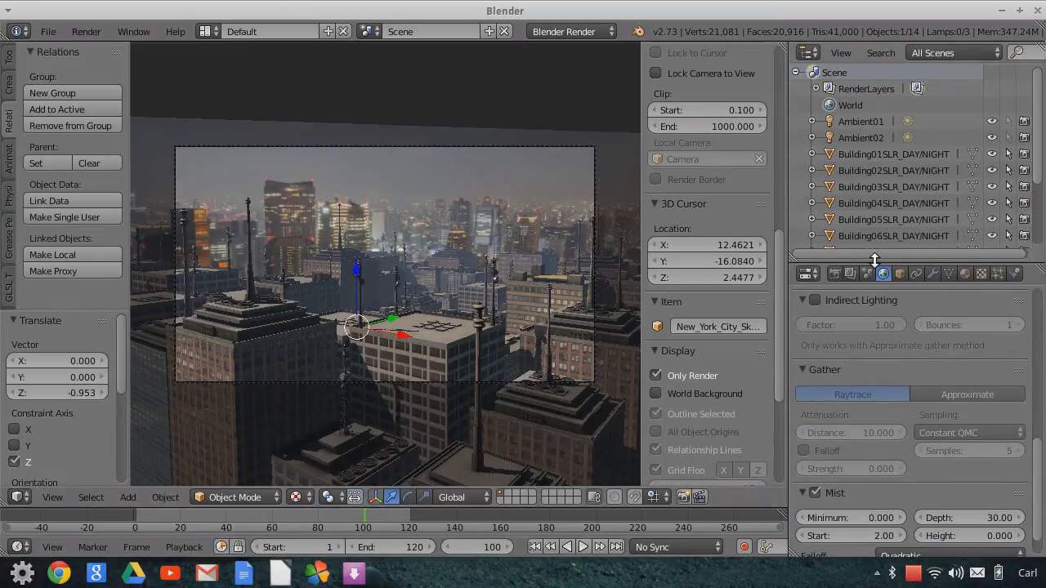
scroll(909, 387, "up", 4)
scroll(909, 388, "up", 7)
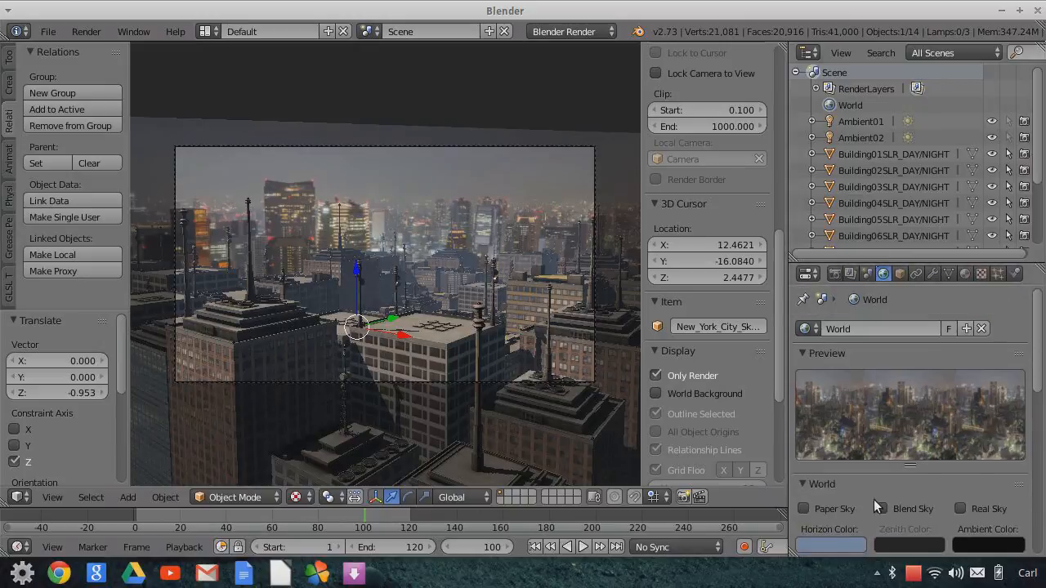
left_click(850, 545)
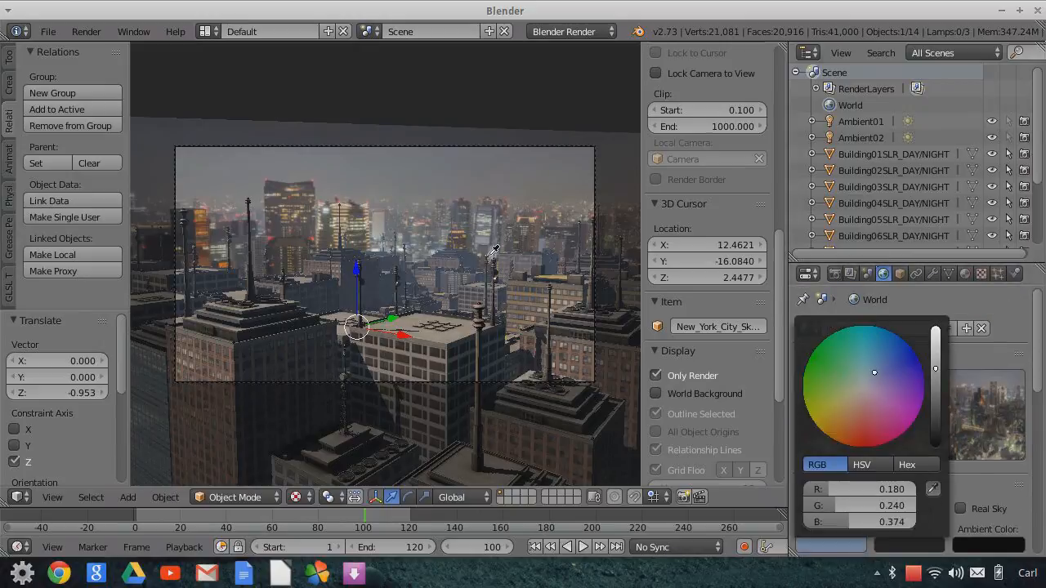
left_click(428, 227)
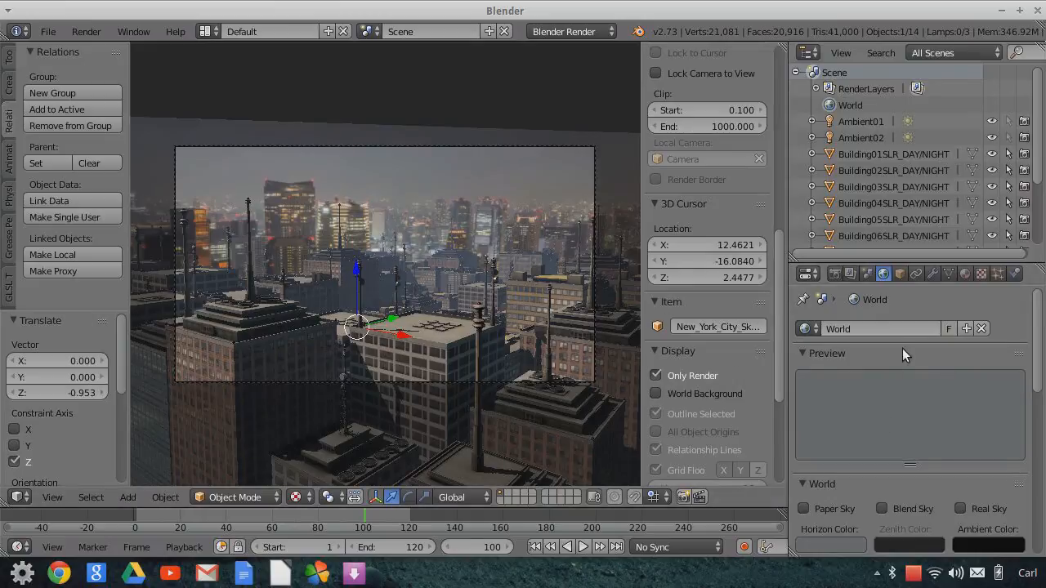
scroll(928, 508, "down", 15)
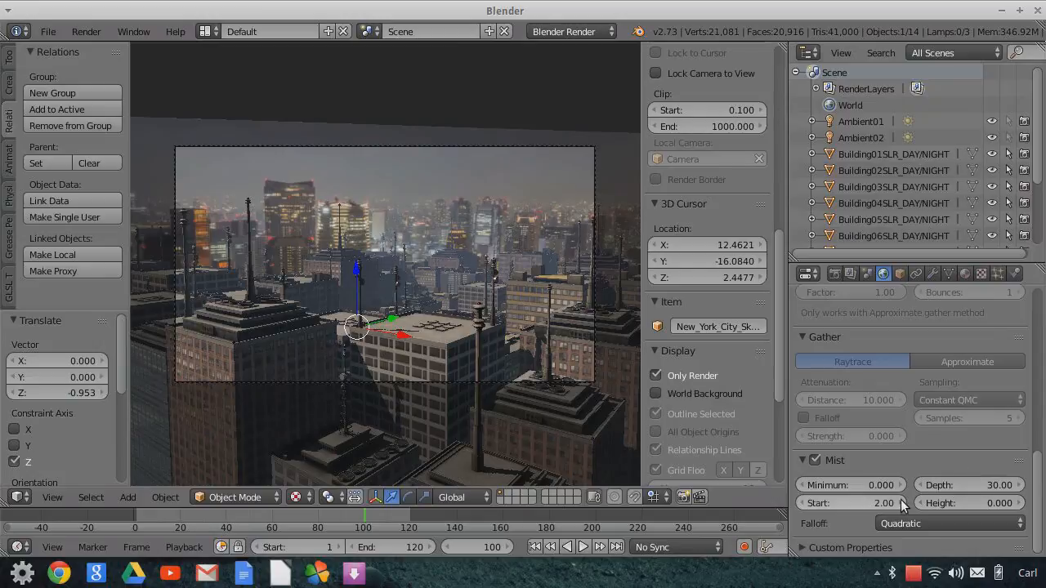
left_click(877, 502)
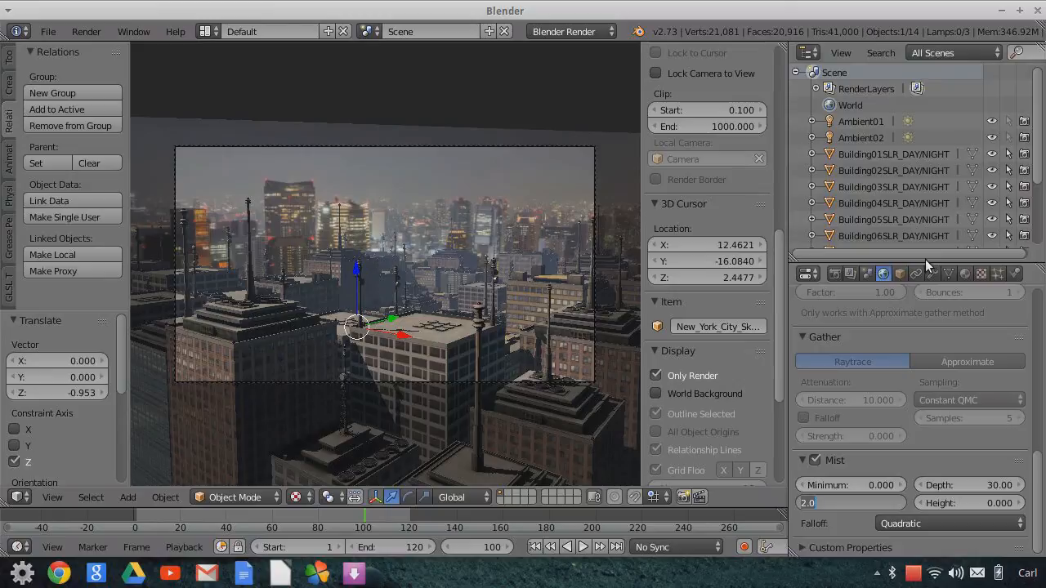
key("Return")
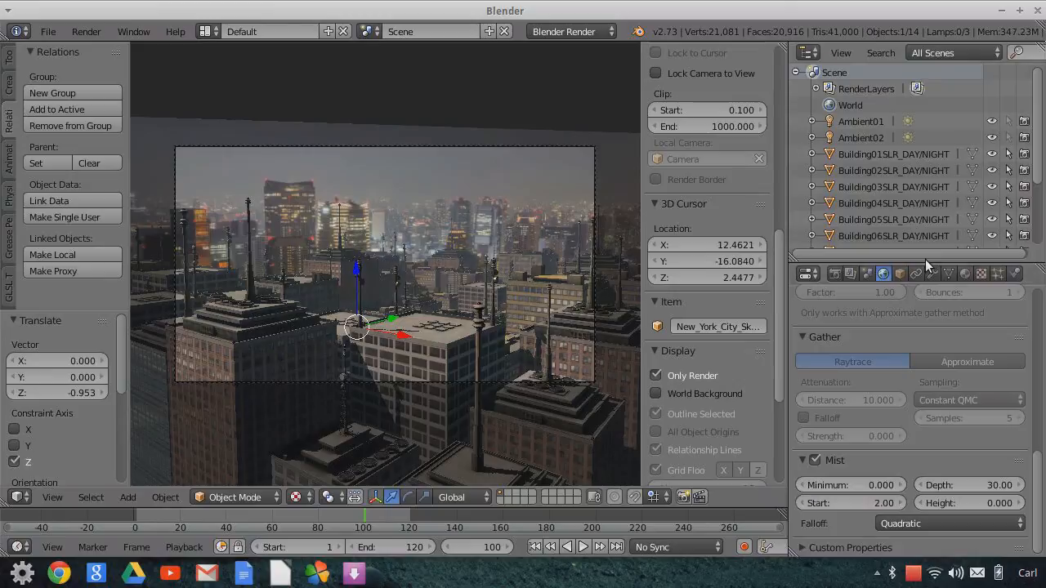
Select the Sun lamp and set its energy to 0.5
left_click_drag(922, 262, 920, 351)
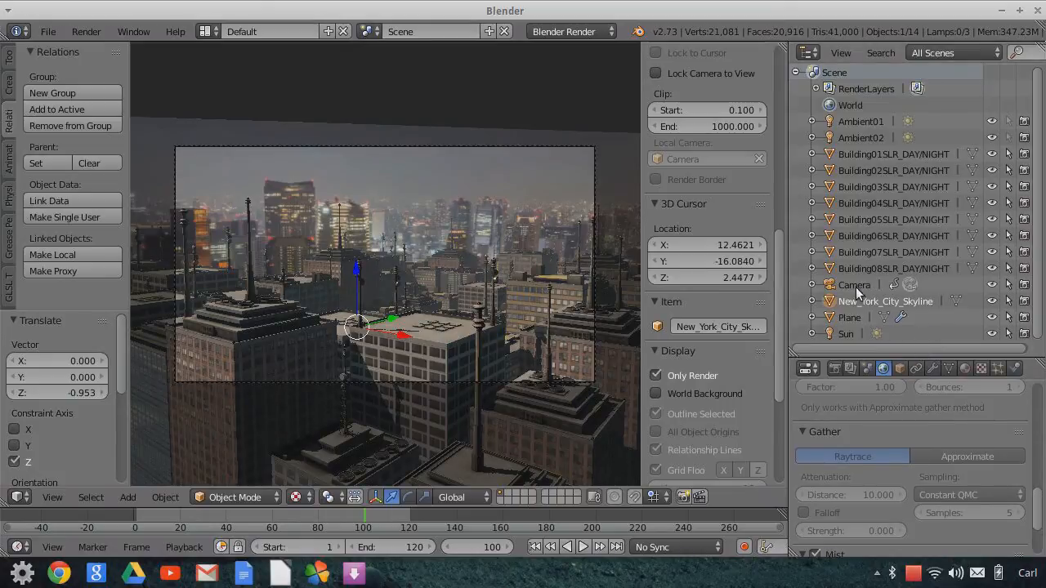
scroll(508, 362, "down", 1)
scroll(507, 362, "up", 1)
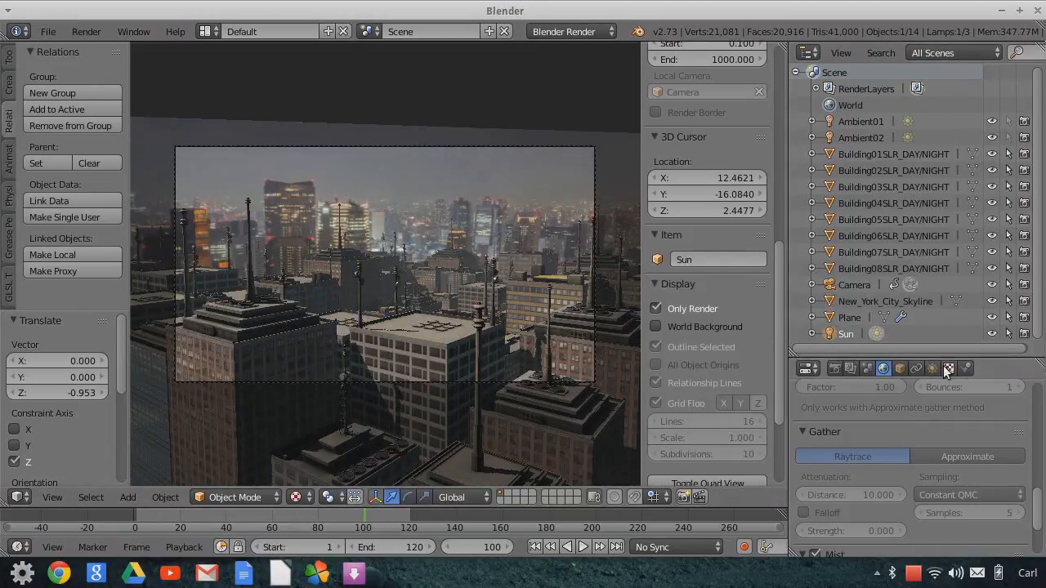
left_click(935, 370)
scroll(925, 468, "down", 4)
left_click(866, 479)
type("1.5")
type("0")
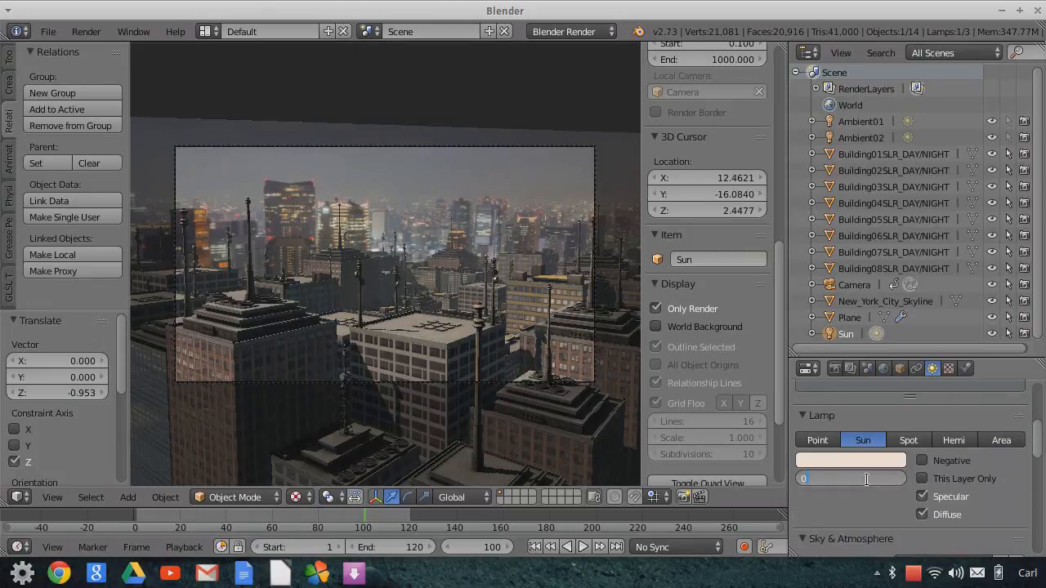
type(".5")
key("Return")
key("Return")
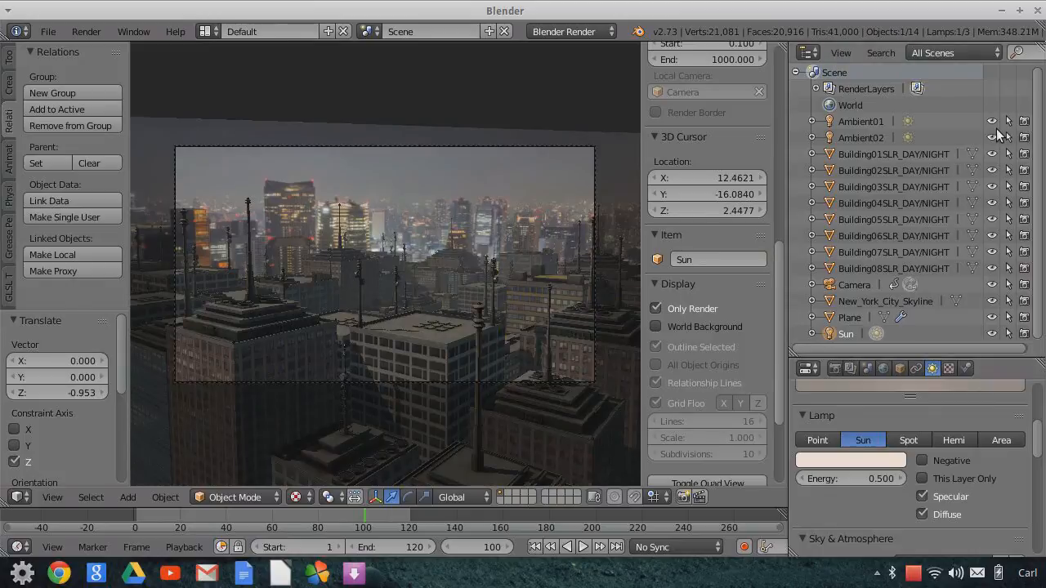
Set the energy of both the Ambient01 and Ambient02 lamps to 0.05
left_click(835, 123)
left_click(865, 479)
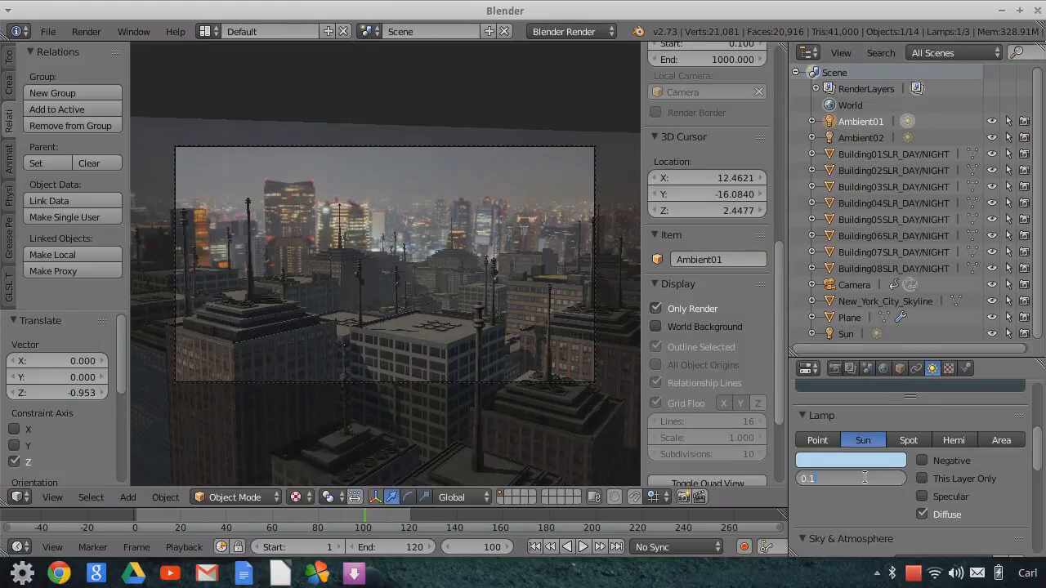
type("0.05")
left_click(857, 138)
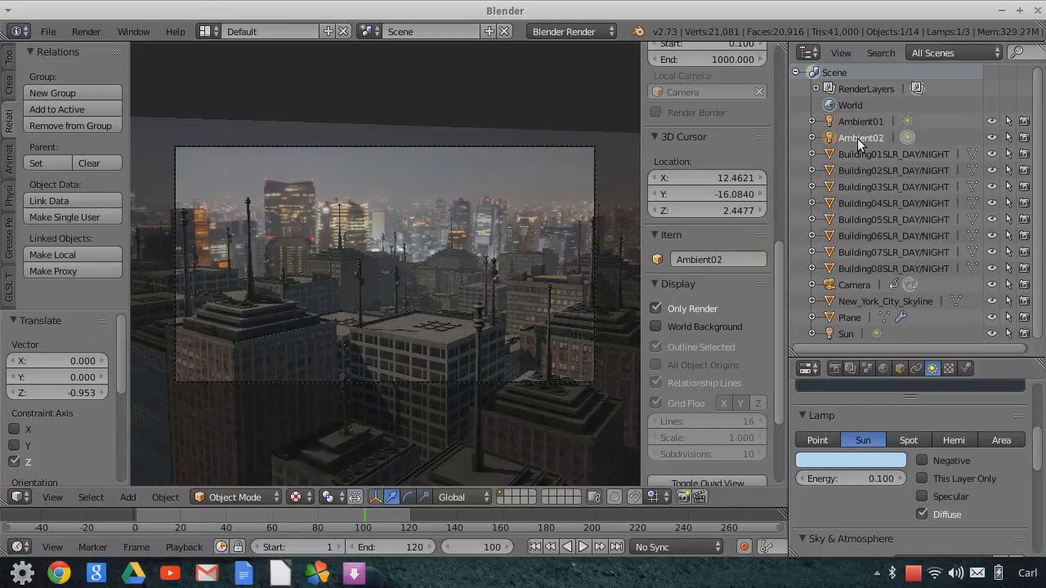
left_click(867, 478)
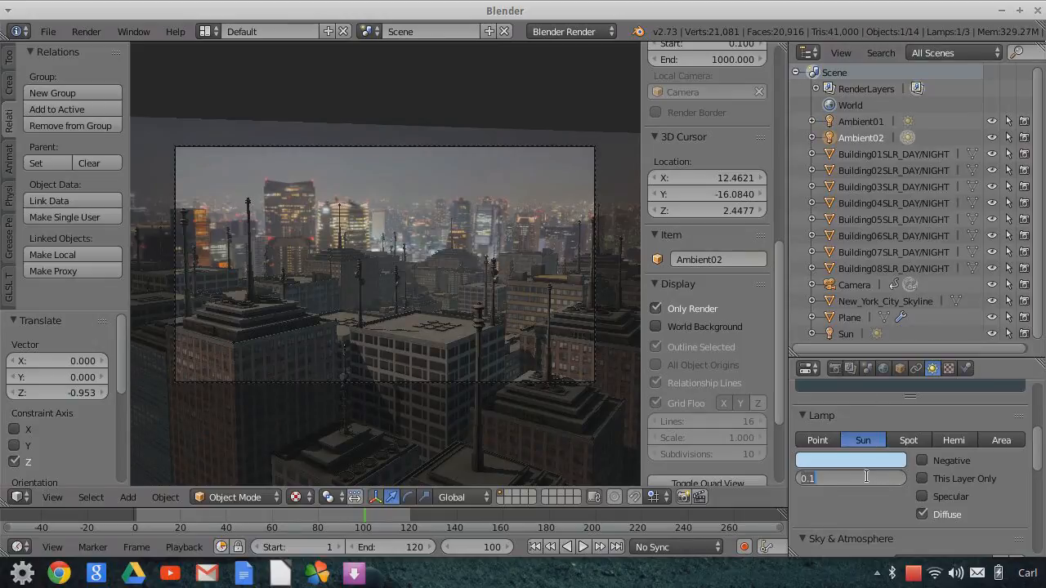
key("BackSpace")
type("05")
key("Return")
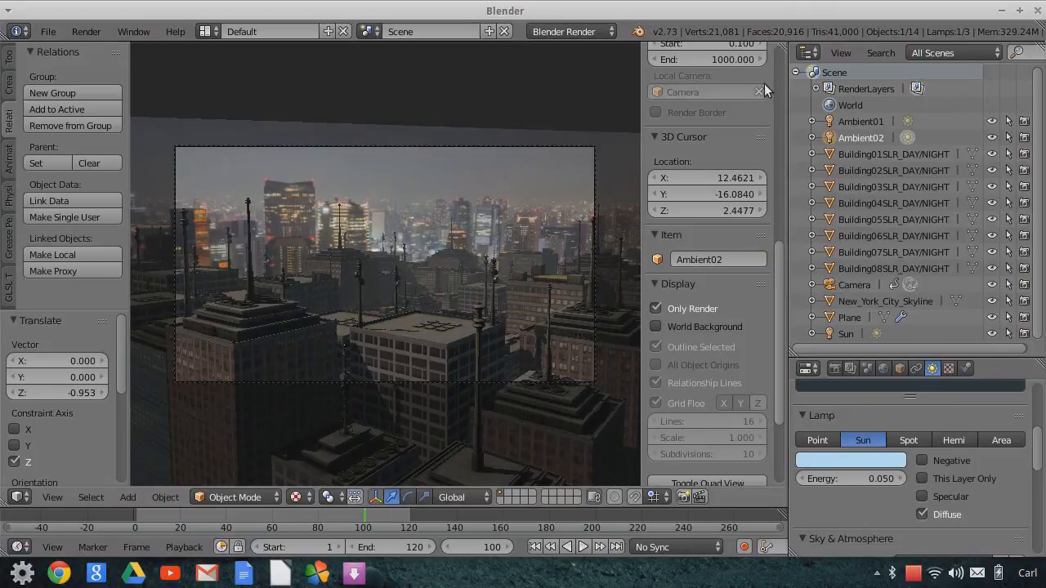
Split a new area off the 3D view and turn it into a Node Editor
left_click_drag(756, 54, 623, 54)
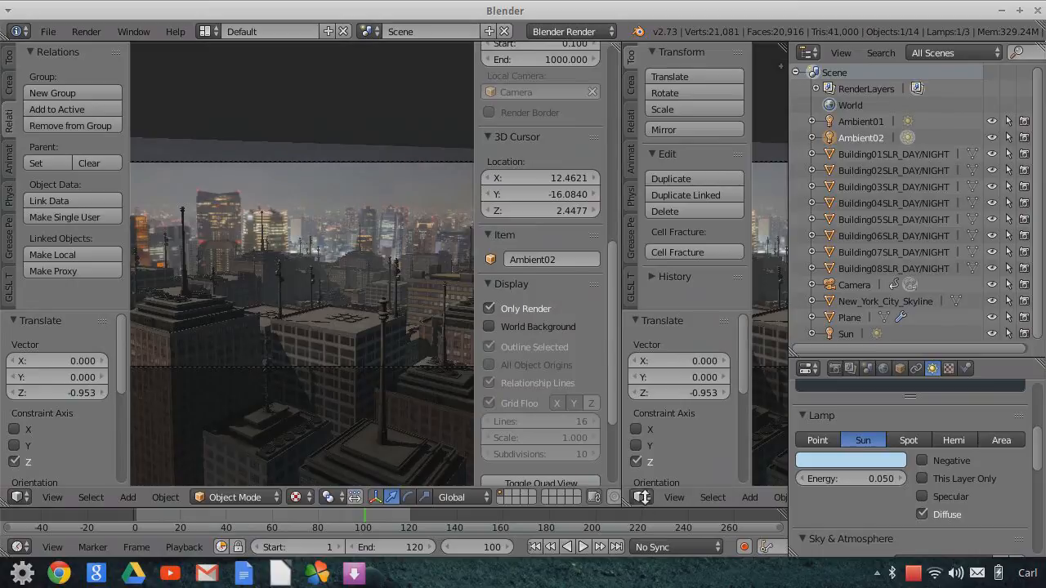
left_click(641, 497)
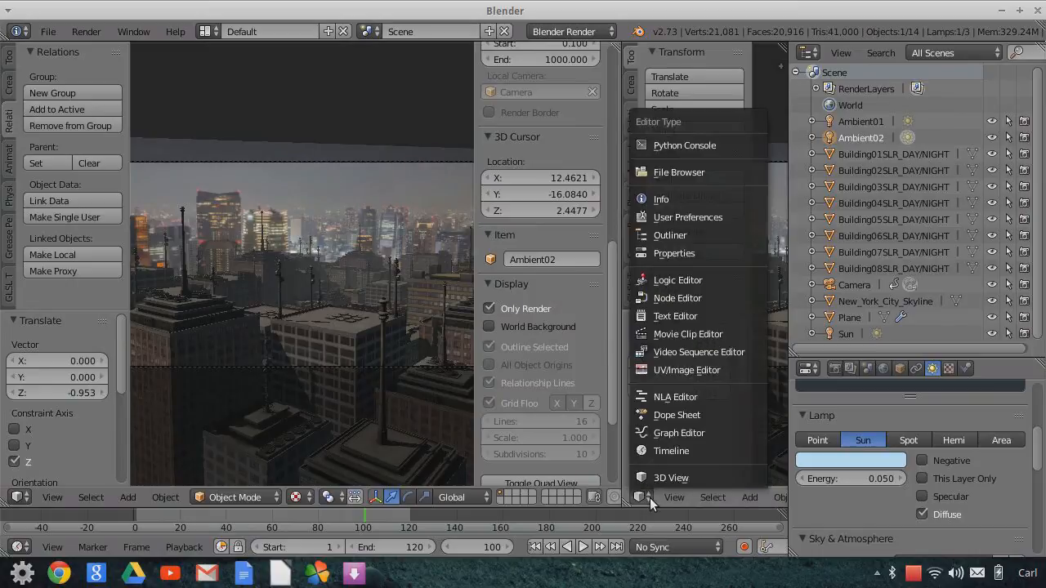
left_click(661, 297)
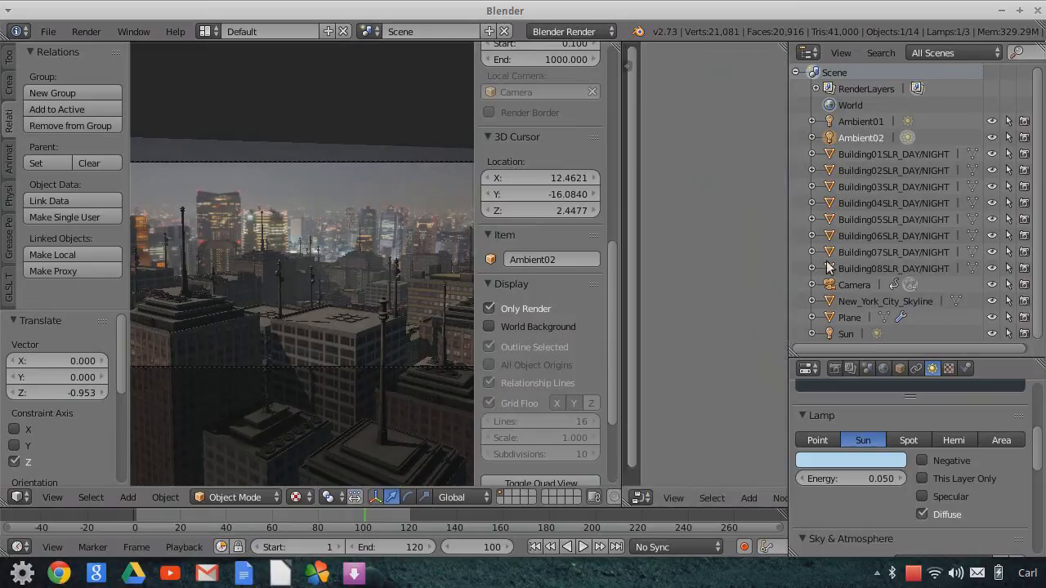
Select Building01SLR_DAY/NIGHT and link its night texture node to the Output node's colour input, making room for the nodes
left_click(869, 154)
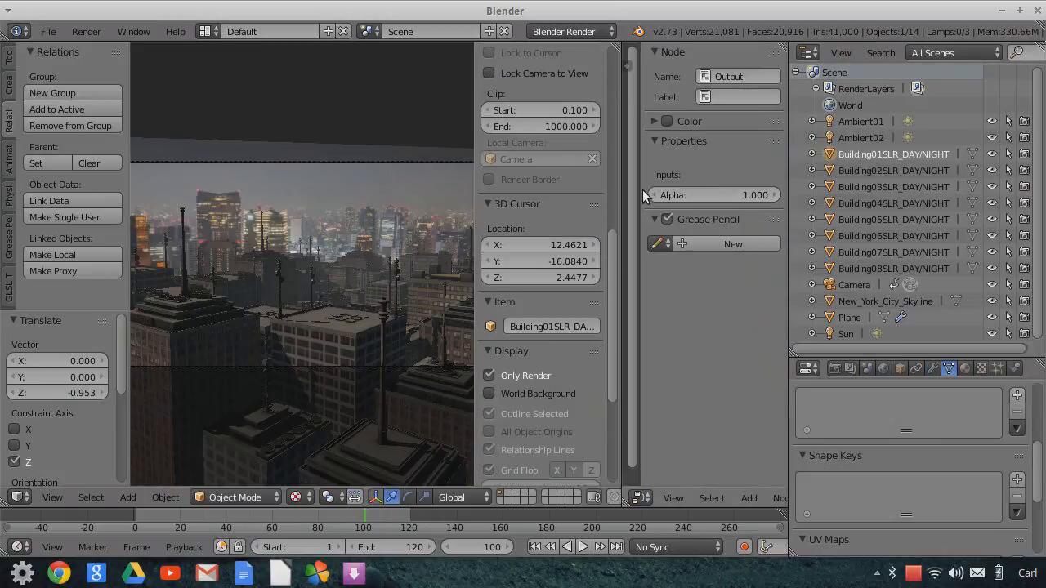
left_click_drag(643, 191, 899, 226)
scroll(681, 334, "up", 5)
scroll(727, 331, "up", 4)
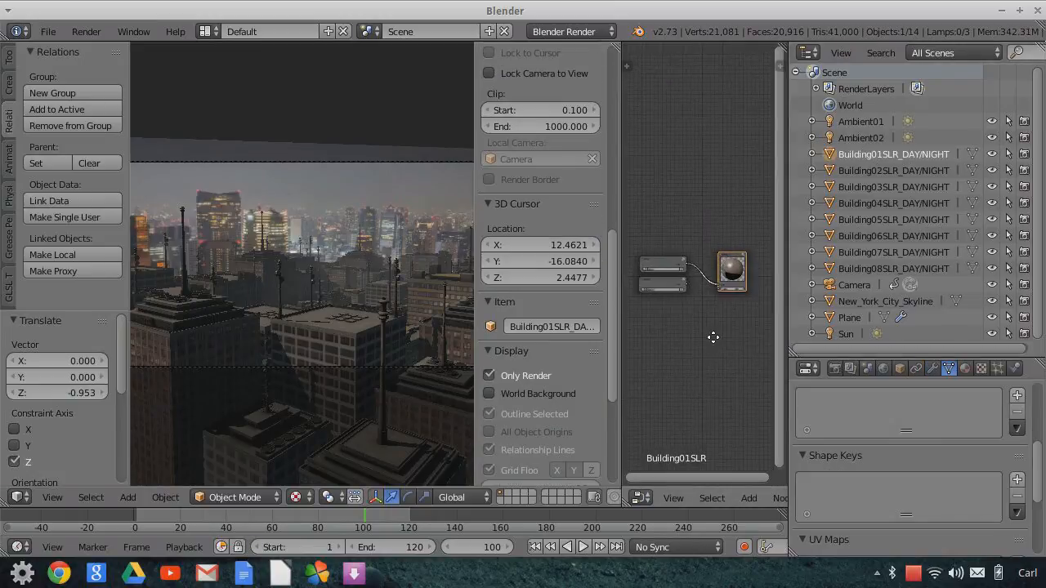
left_click_drag(679, 304, 798, 338)
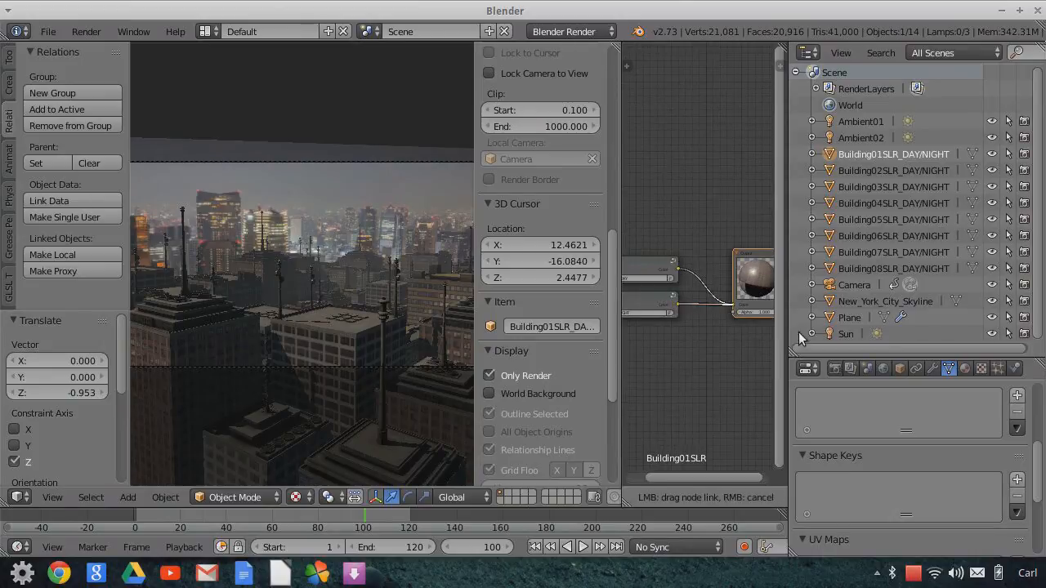
Link the night texture node to the Output node for Building02, Building03 and Building04 as well
left_click_drag(835, 168, 834, 168)
left_click(835, 170)
left_click_drag(686, 305, 831, 187)
left_click(834, 186)
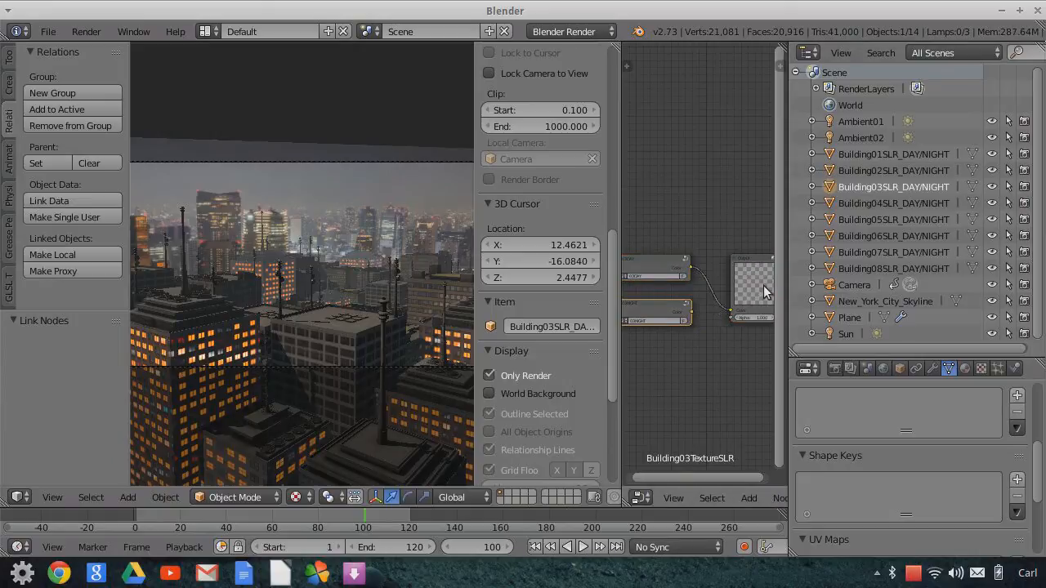
left_click_drag(692, 310, 832, 203)
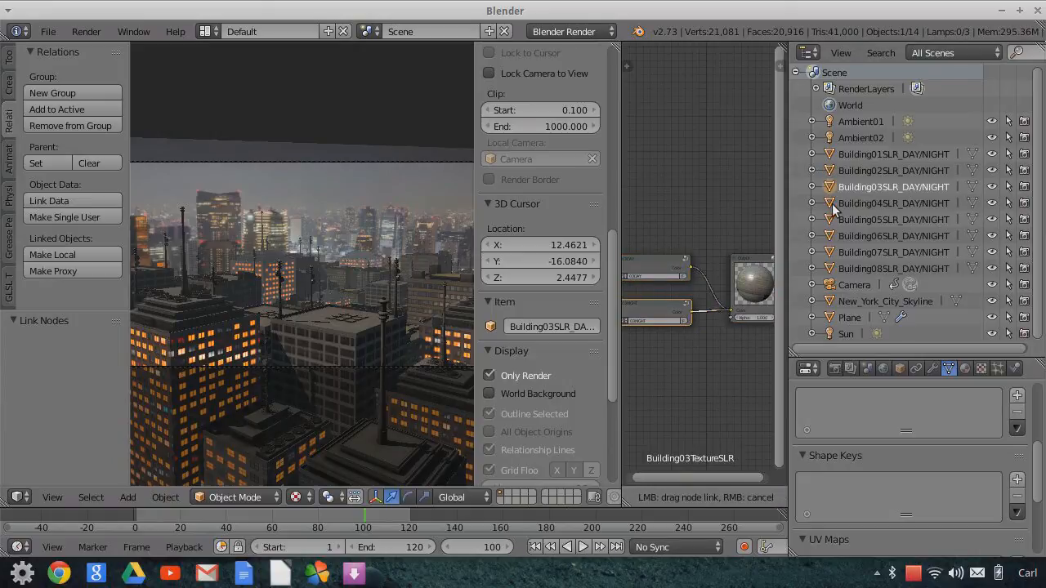
left_click(832, 203)
left_click_drag(687, 312, 838, 222)
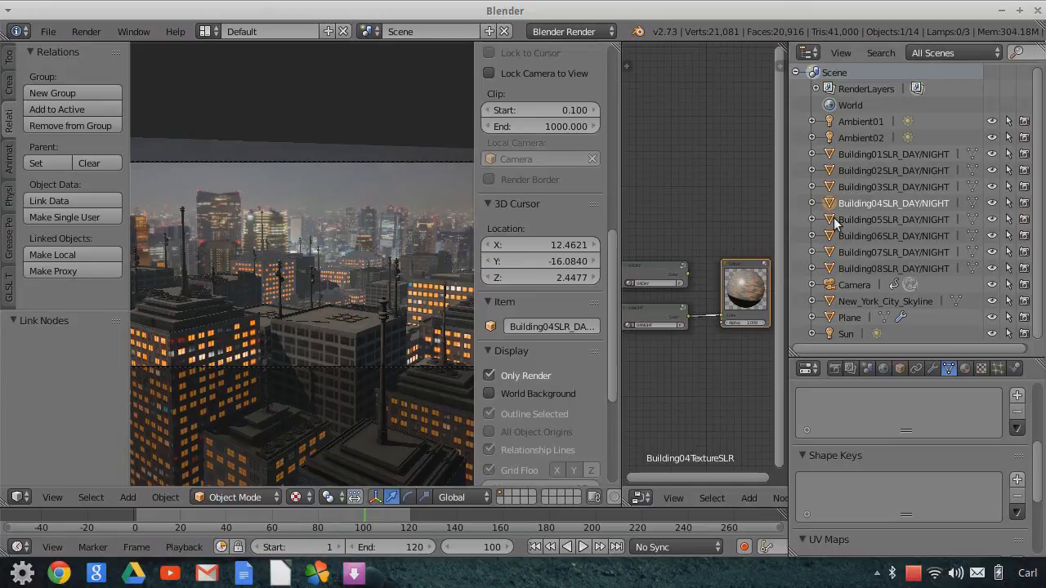
Link the night texture node to the Output node's colour input for Building05, Building06, Building07 and Building08
left_click(834, 219)
left_click_drag(690, 311, 732, 312)
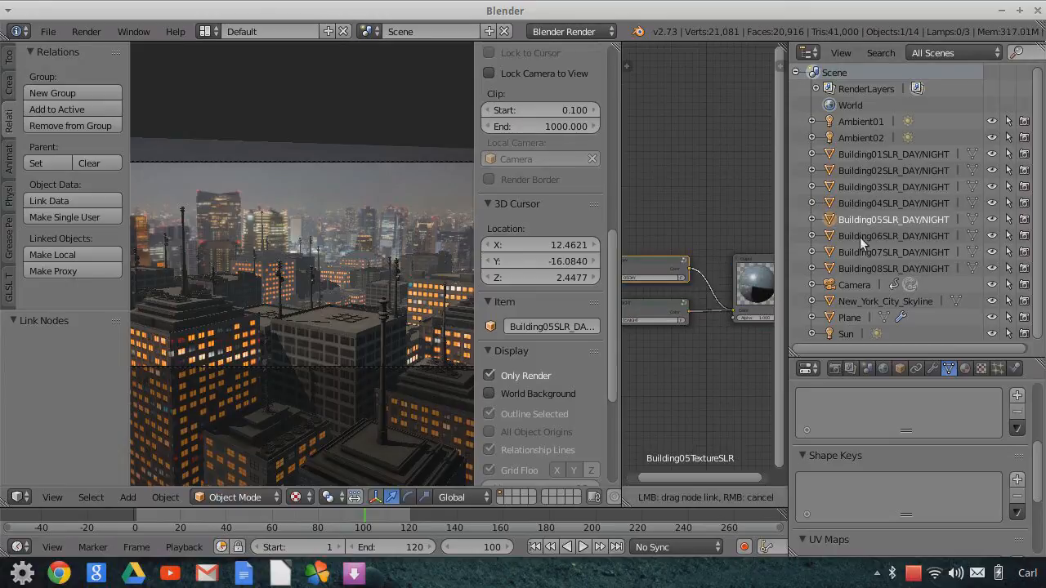
left_click(835, 234)
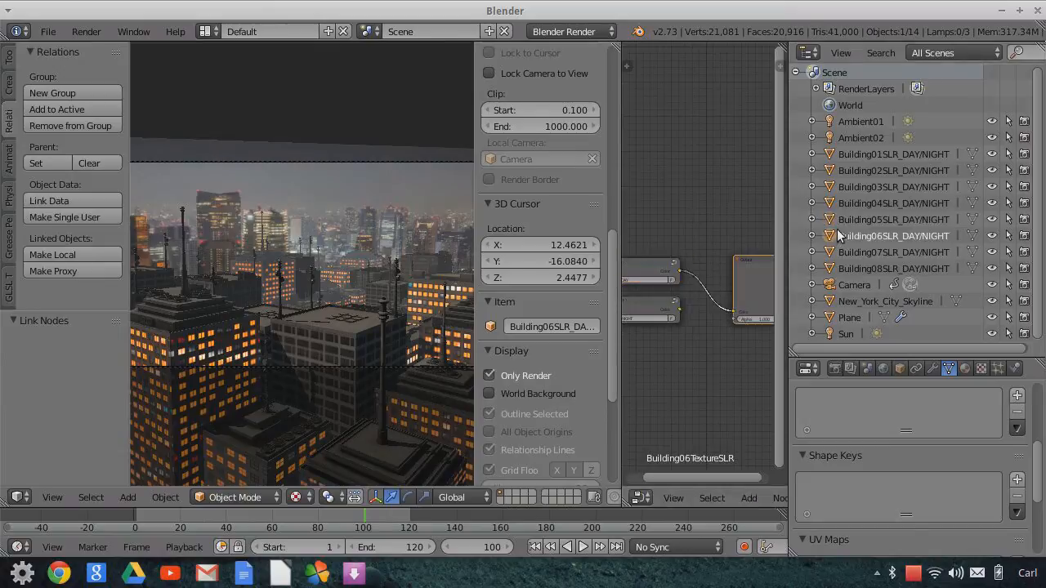
left_click_drag(679, 308, 734, 311)
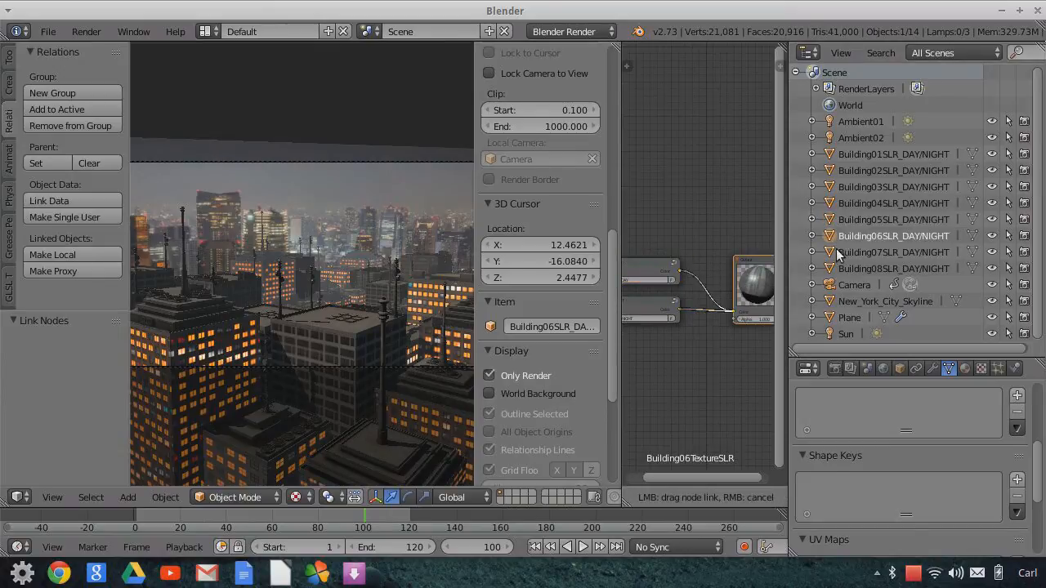
left_click(835, 250)
left_click_drag(684, 314, 733, 313)
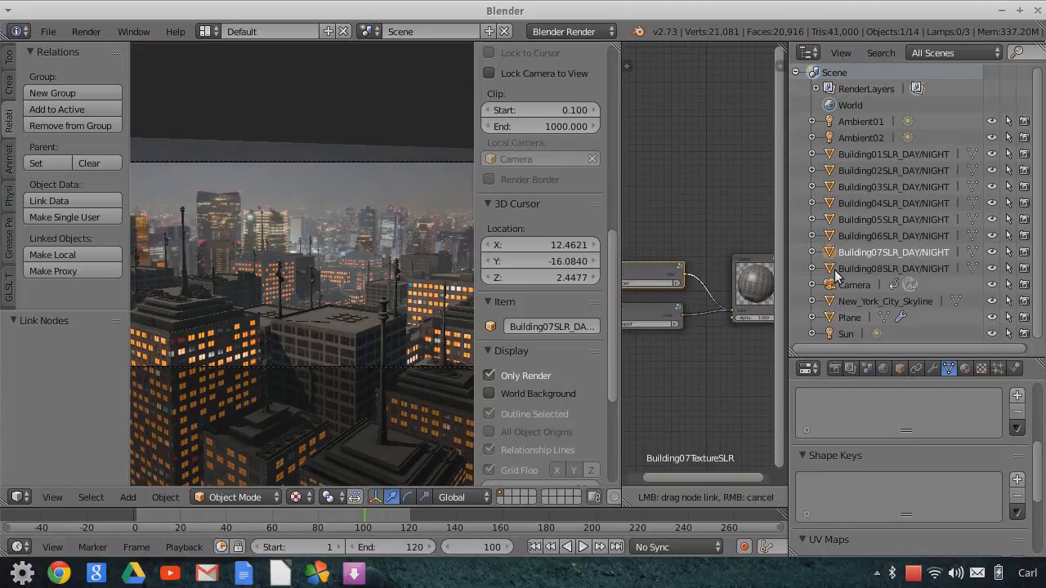
left_click(867, 268)
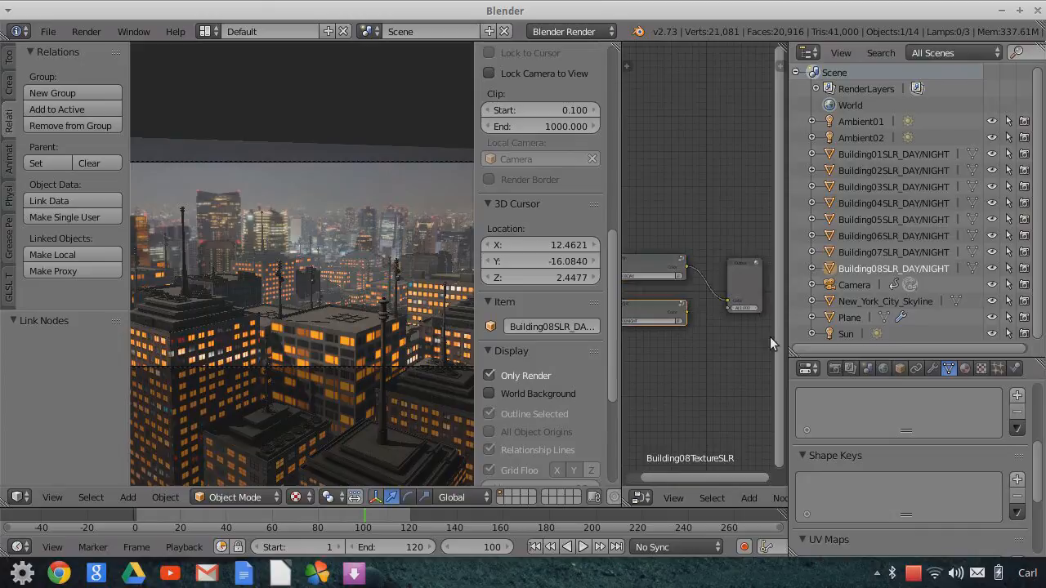
left_click_drag(685, 313, 730, 301)
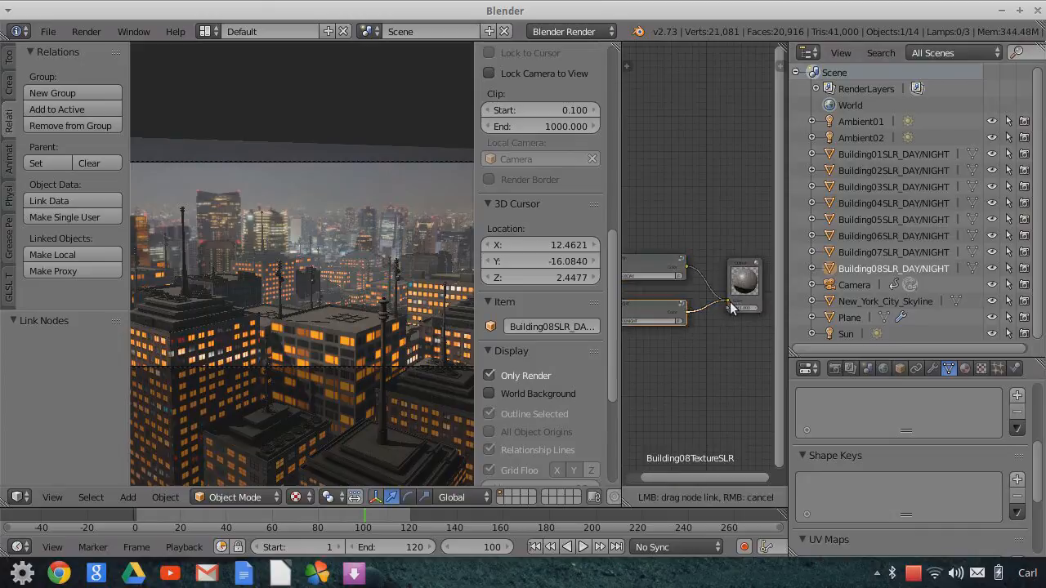
Examine the shading and texture settings of Building08's AirLight material
left_click(980, 368)
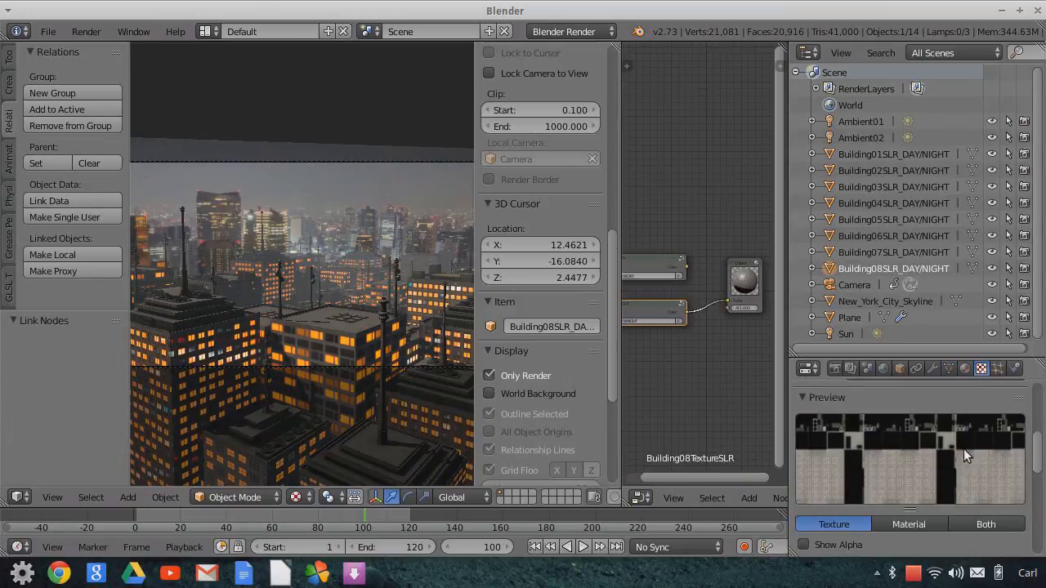
left_click(964, 368)
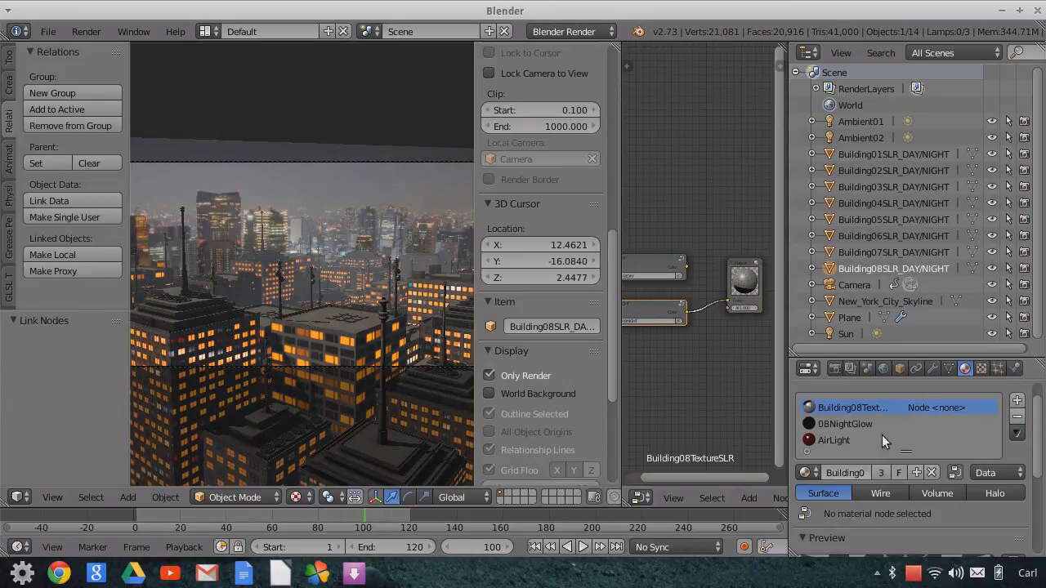
left_click(839, 441)
scroll(984, 532, "down", 8)
scroll(926, 503, "down", 2)
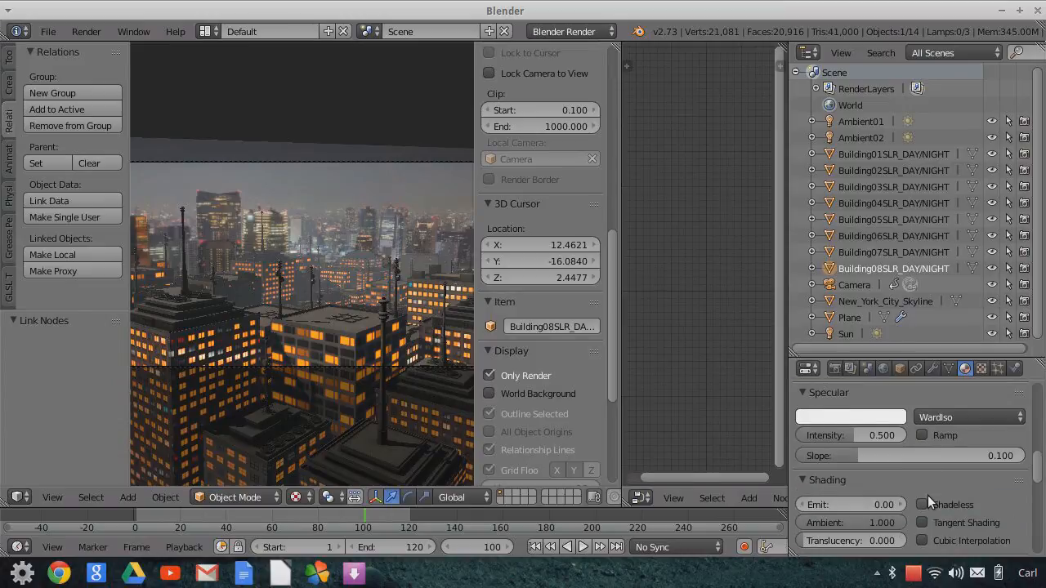
left_click(982, 369)
scroll(961, 442, "up", 5)
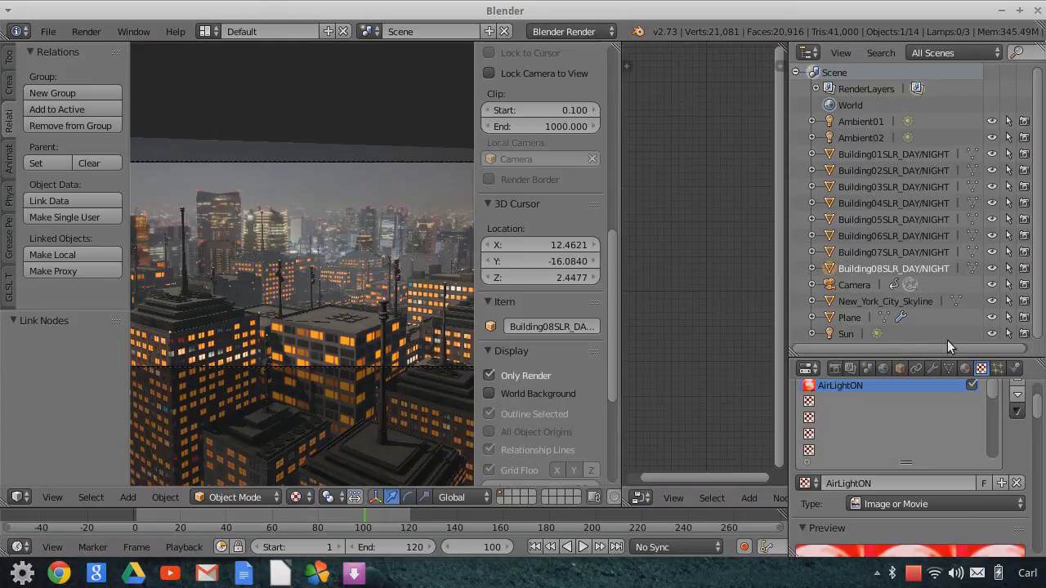
Enlarge the Properties editor and display the texture of Building08's 08NightGlow material
left_click(965, 367)
left_click_drag(964, 357, 964, 286)
scroll(990, 425, "up", 5)
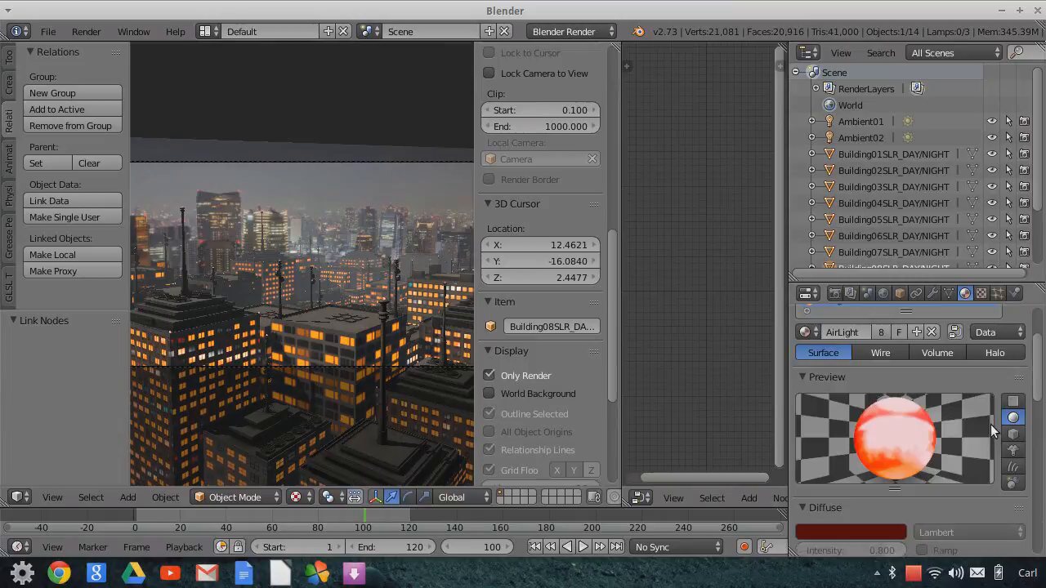
scroll(991, 424, "up", 3)
left_click(825, 372)
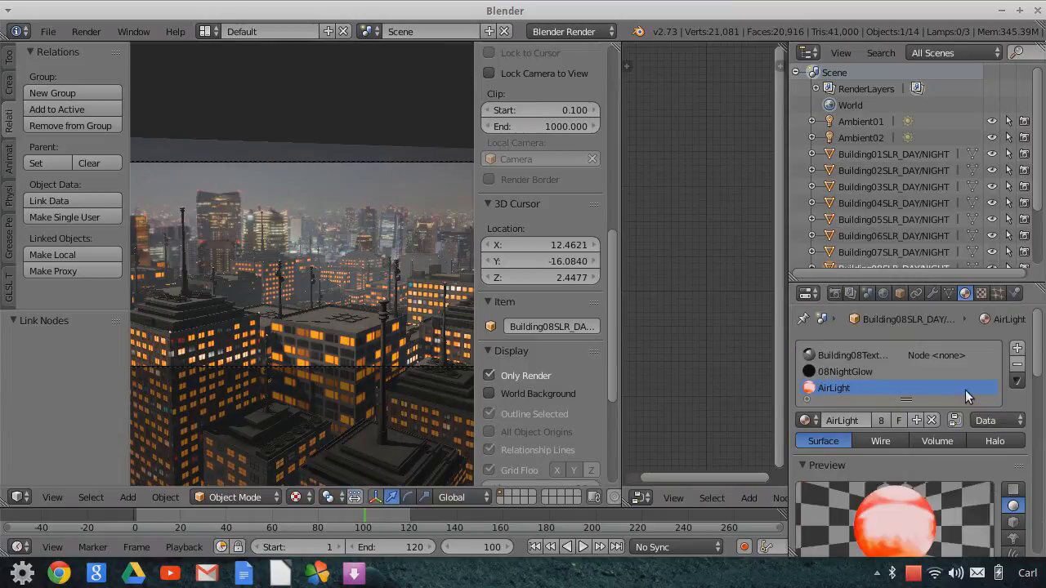
left_click(982, 293)
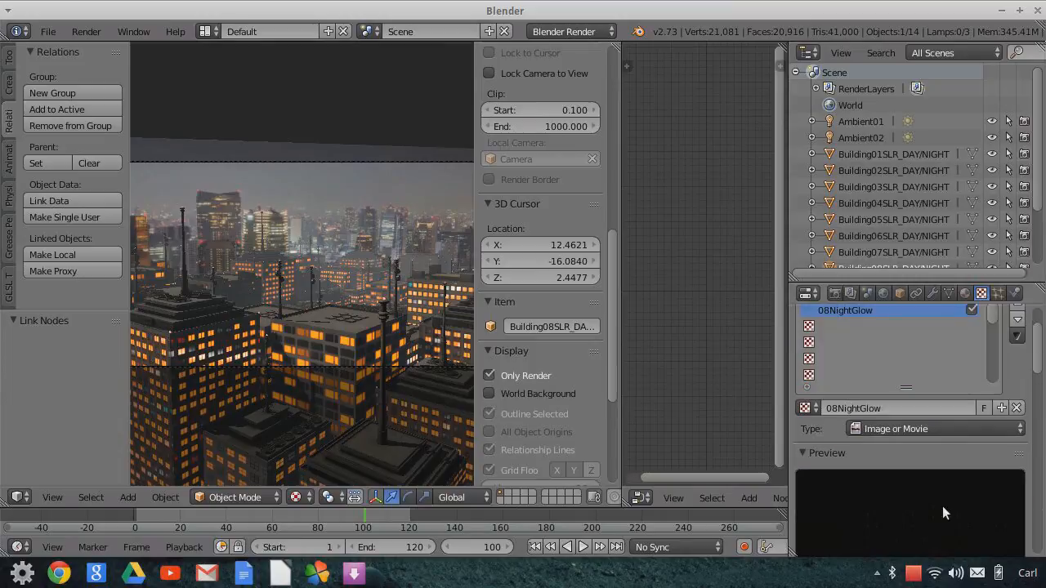
scroll(945, 504, "down", 2)
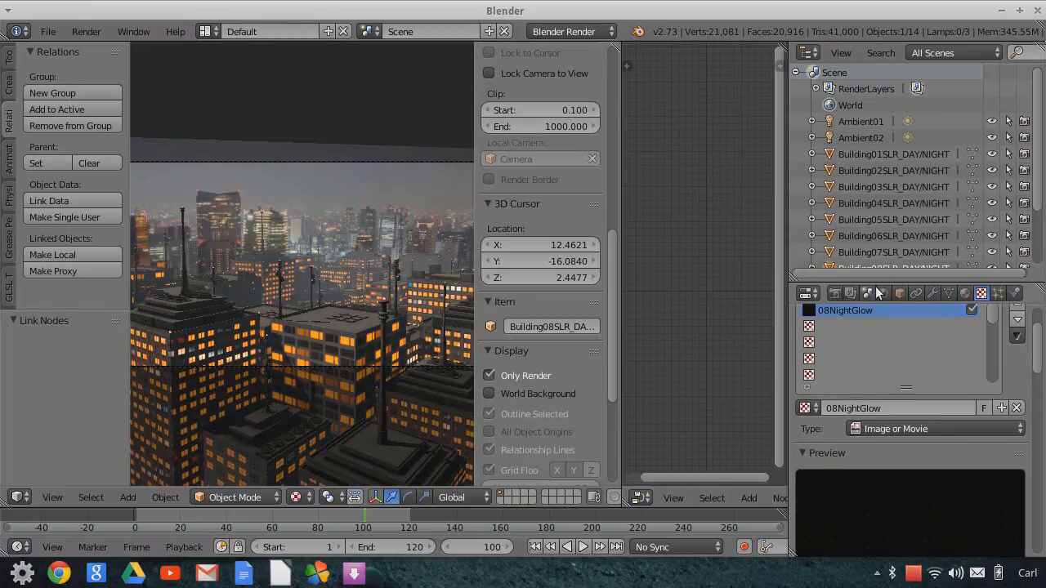
Set the blend type of the texture in Building01's 01NightGlow material to Multiply
left_click(872, 156)
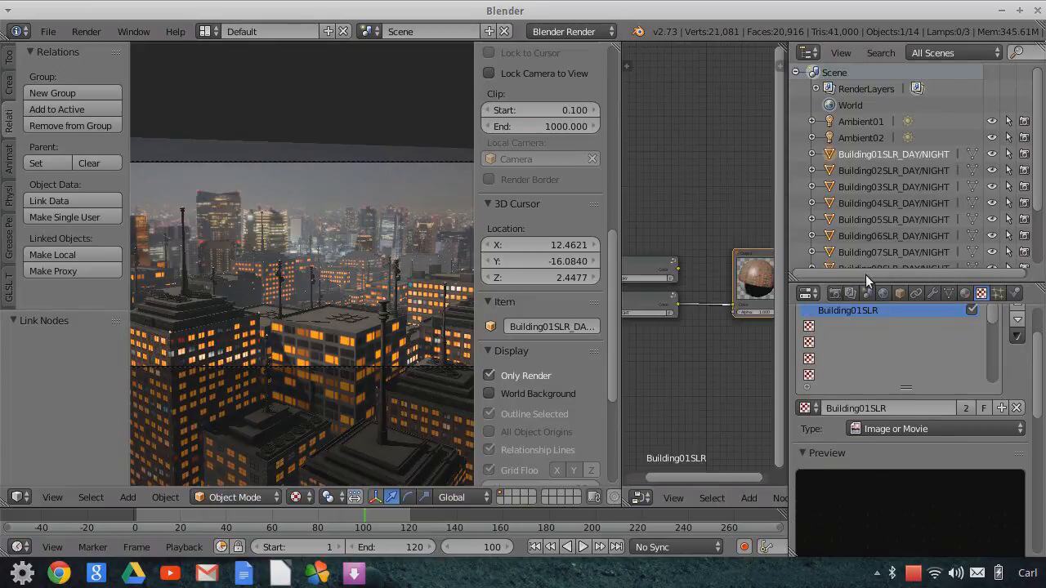
left_click(965, 292)
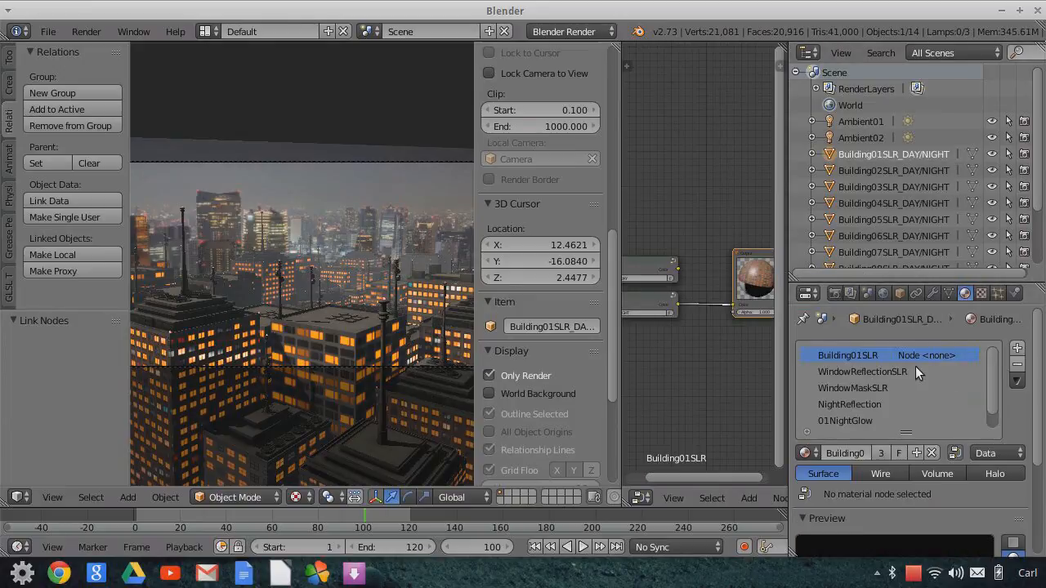
left_click(858, 418)
left_click(981, 293)
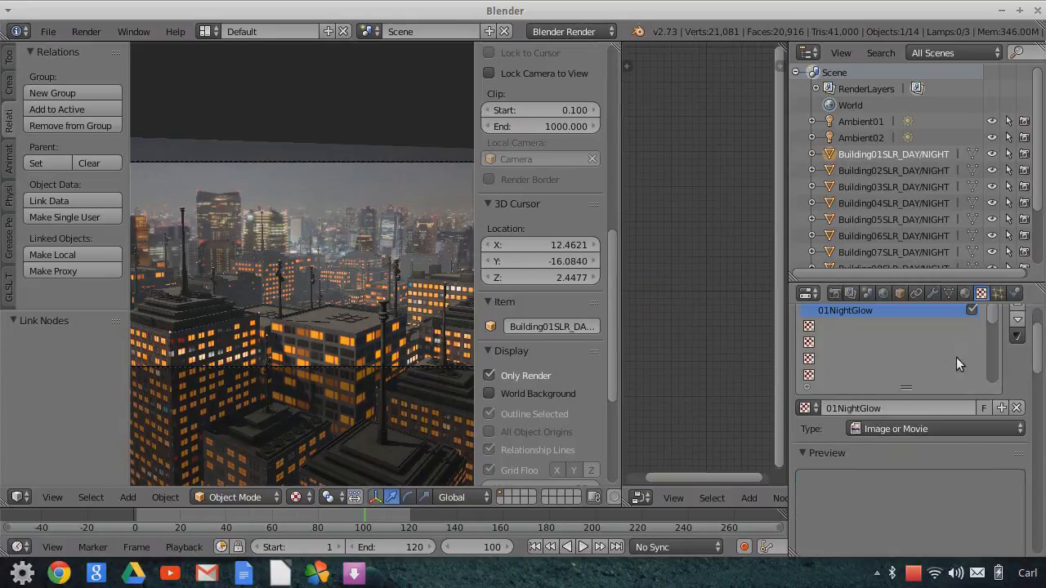
scroll(993, 442, "down", 6)
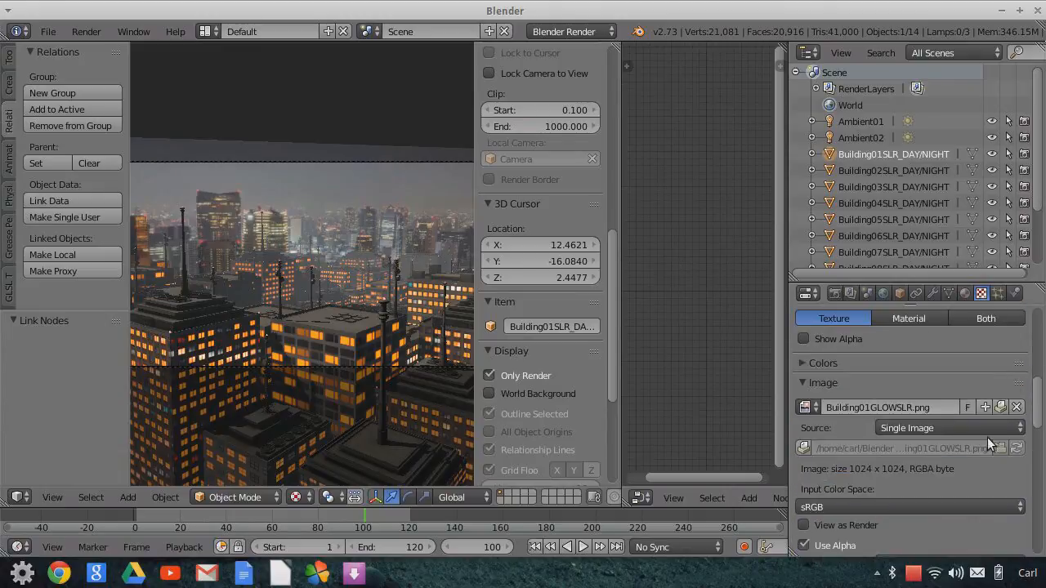
scroll(983, 416, "down", 8)
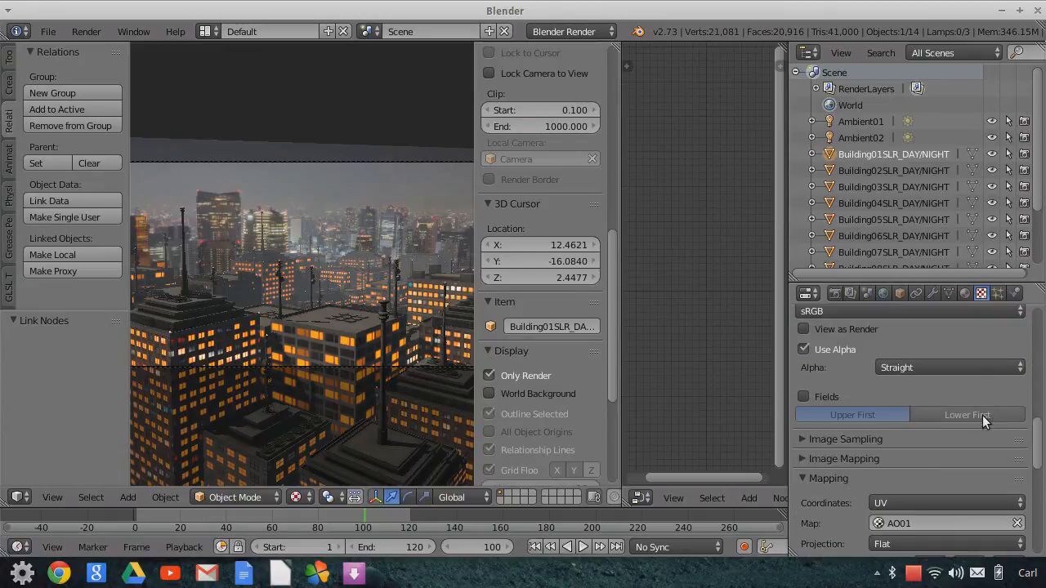
scroll(926, 447, "down", 6)
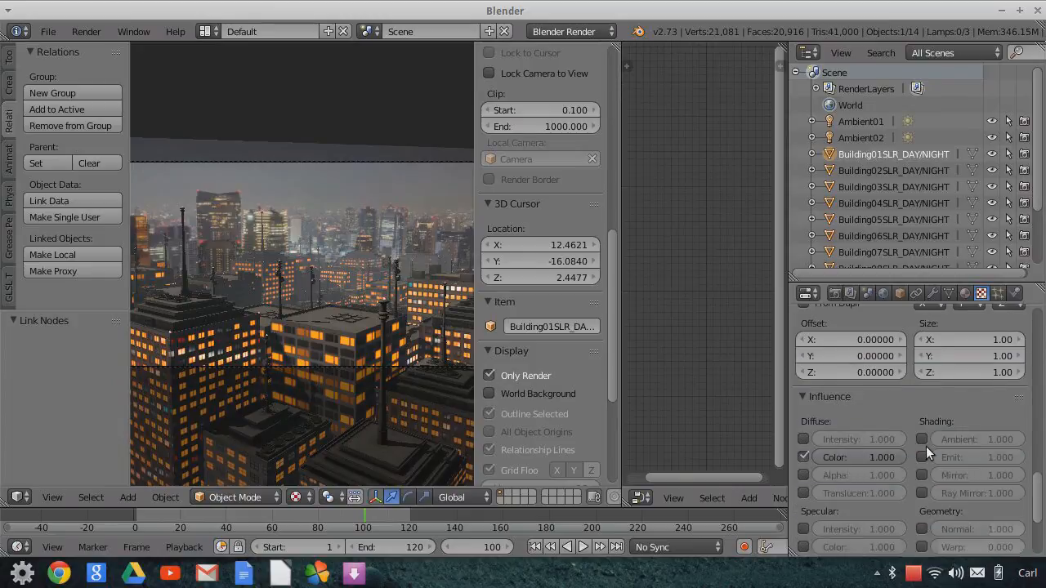
scroll(926, 446, "down", 4)
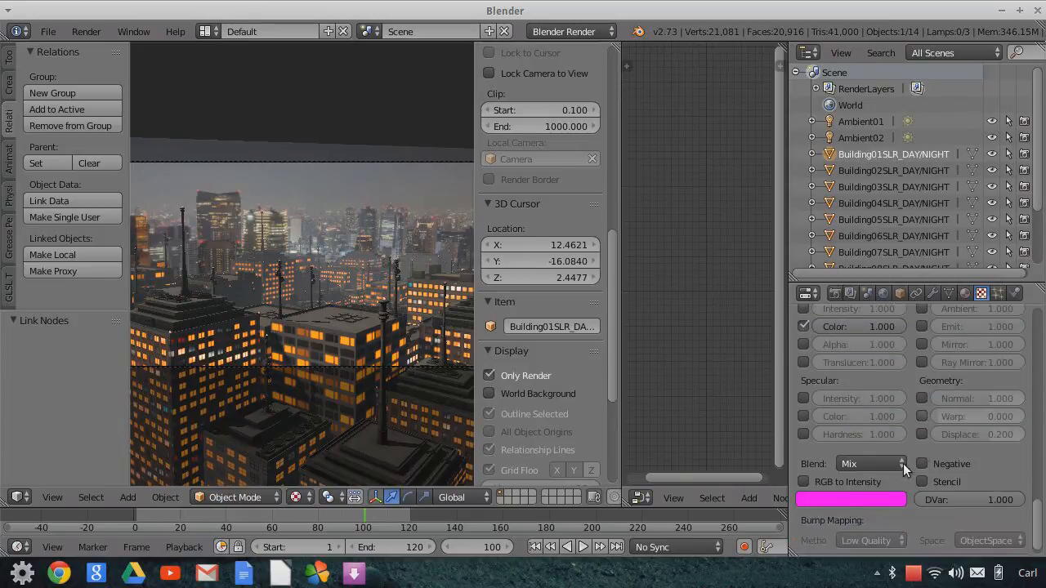
left_click(883, 463)
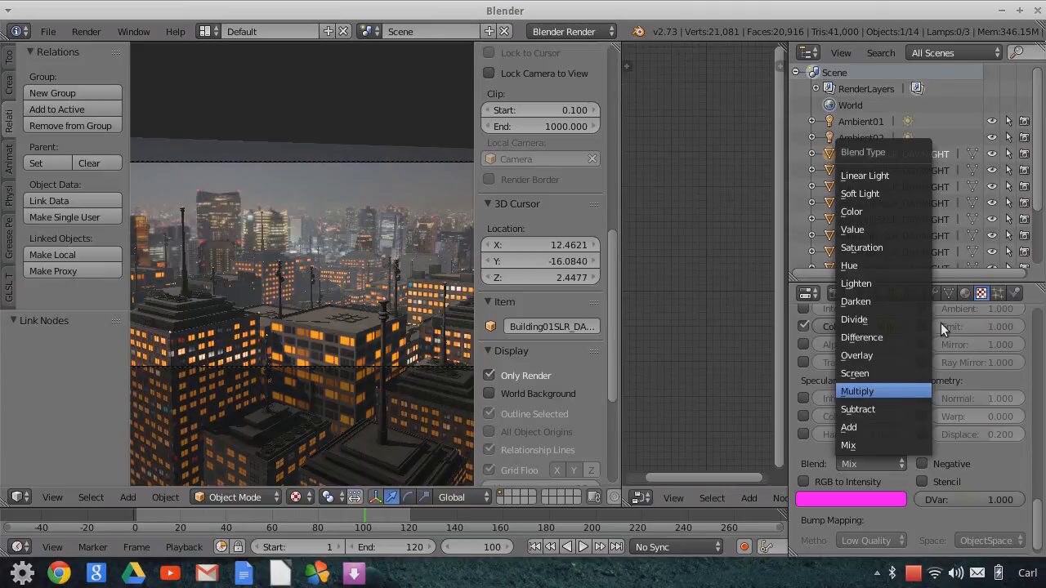
Brighten the 01NightGlow material's diffuse colour to a light grey with R, G and B at 0.686
left_click(965, 293)
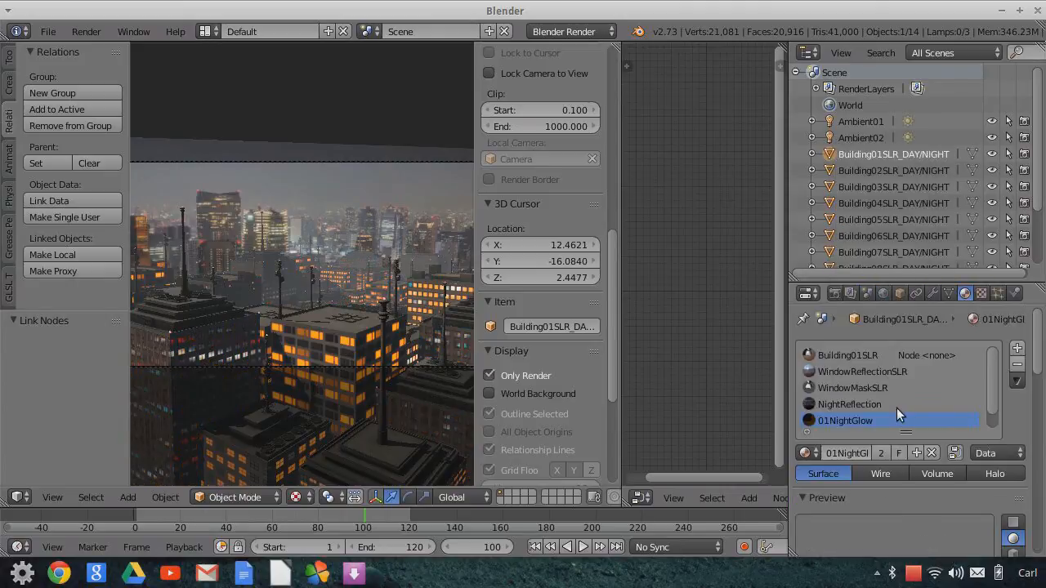
scroll(923, 504, "down", 4)
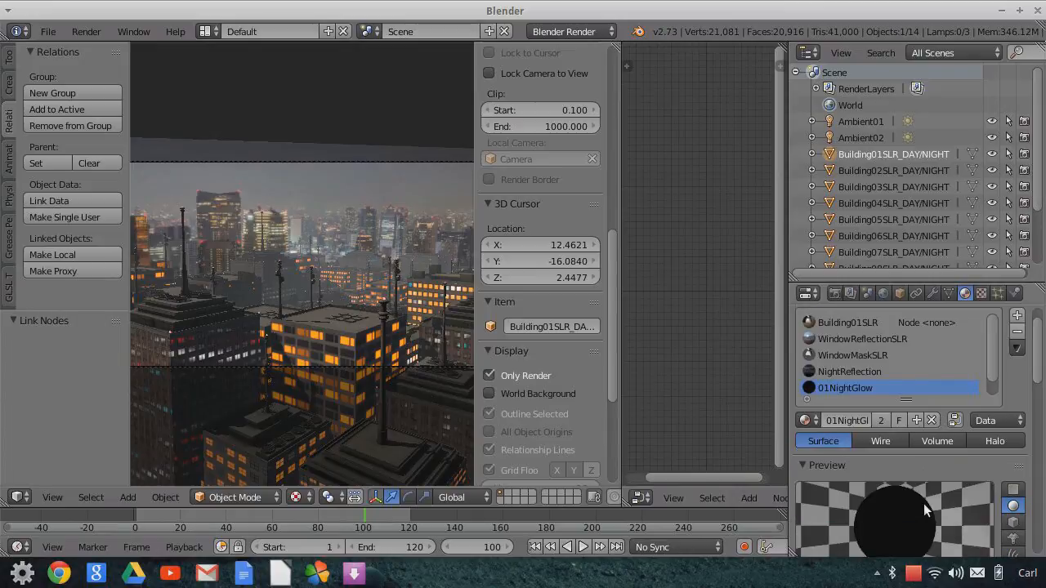
left_click(871, 519)
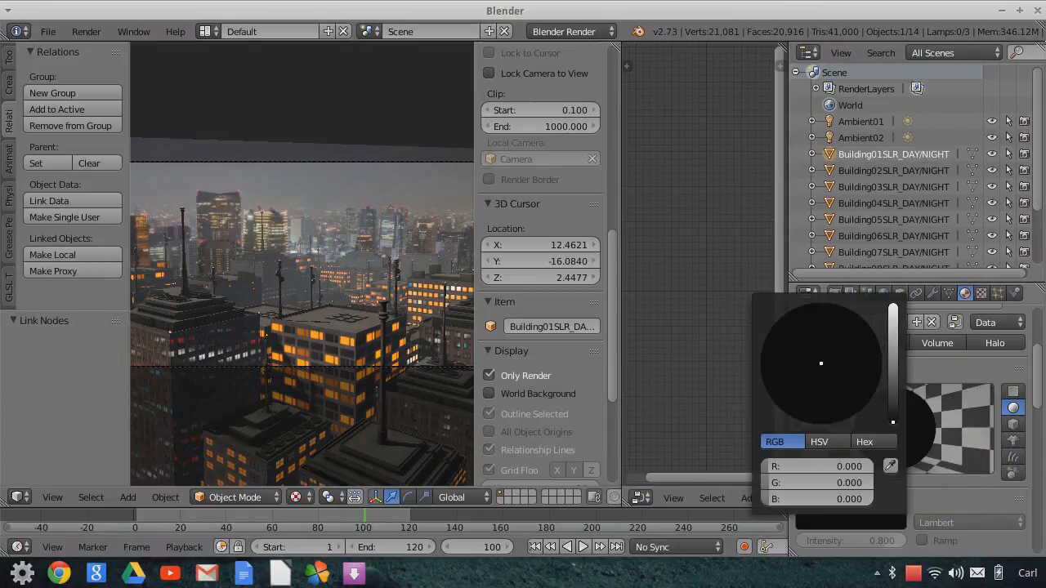
left_click_drag(893, 423, 893, 353)
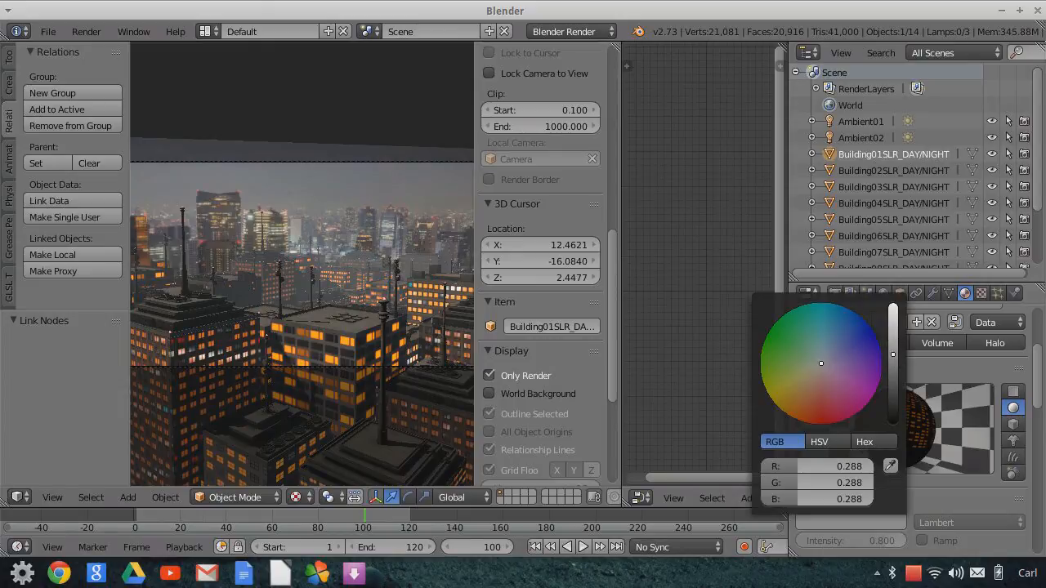
left_click_drag(893, 354, 895, 337)
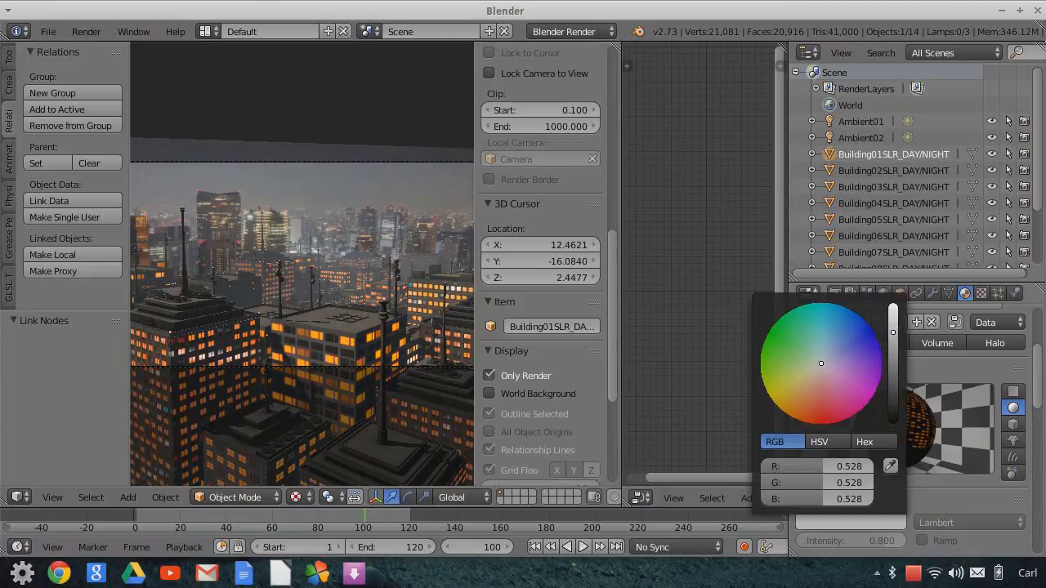
left_click_drag(893, 333, 893, 323)
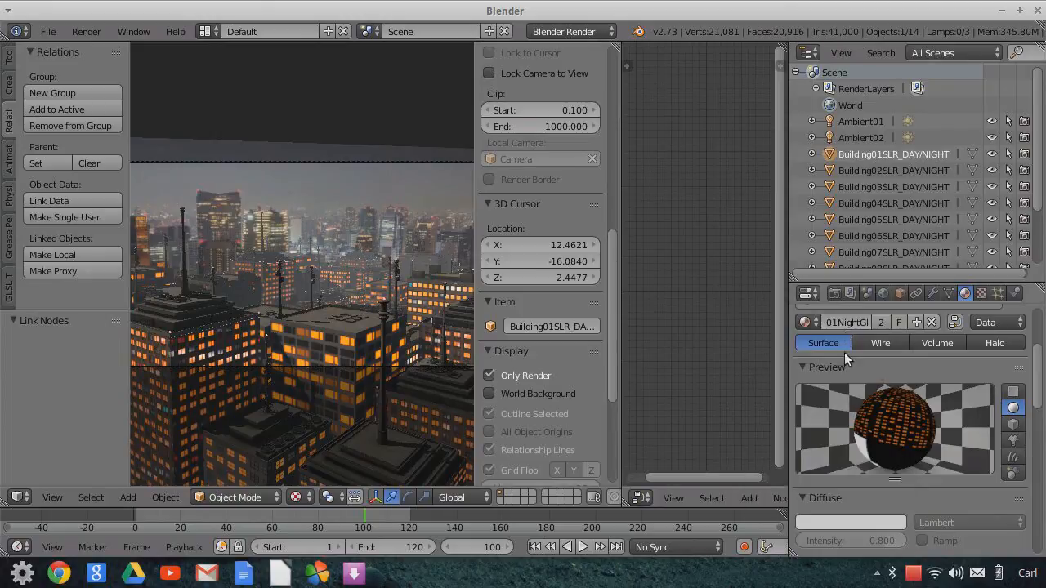
Tint the 01NightGlow diffuse colour light blue at full brightness, with R 0.242, G 0.609 and B 1.000
left_click(865, 522)
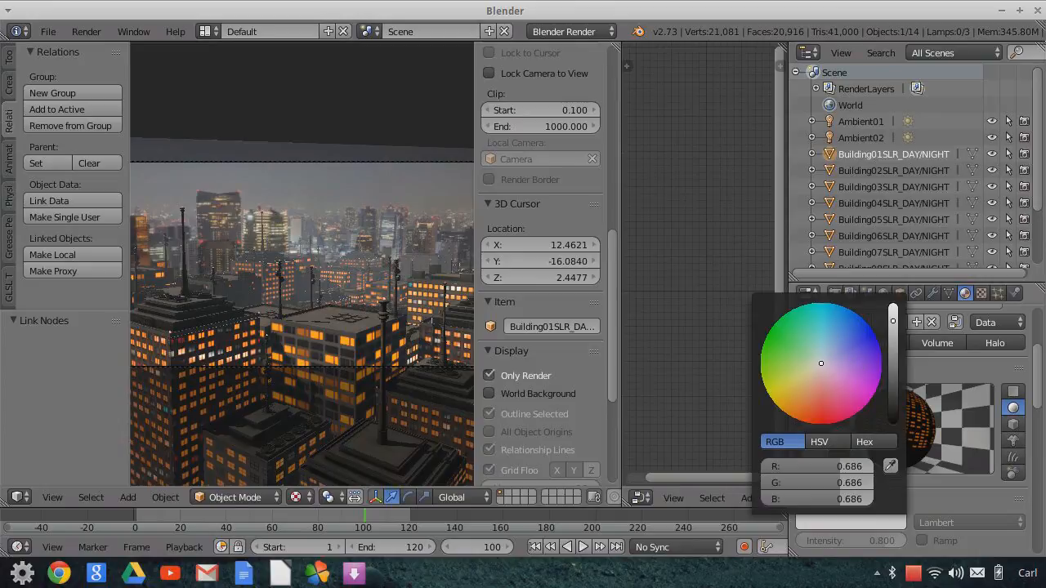
left_click(833, 337)
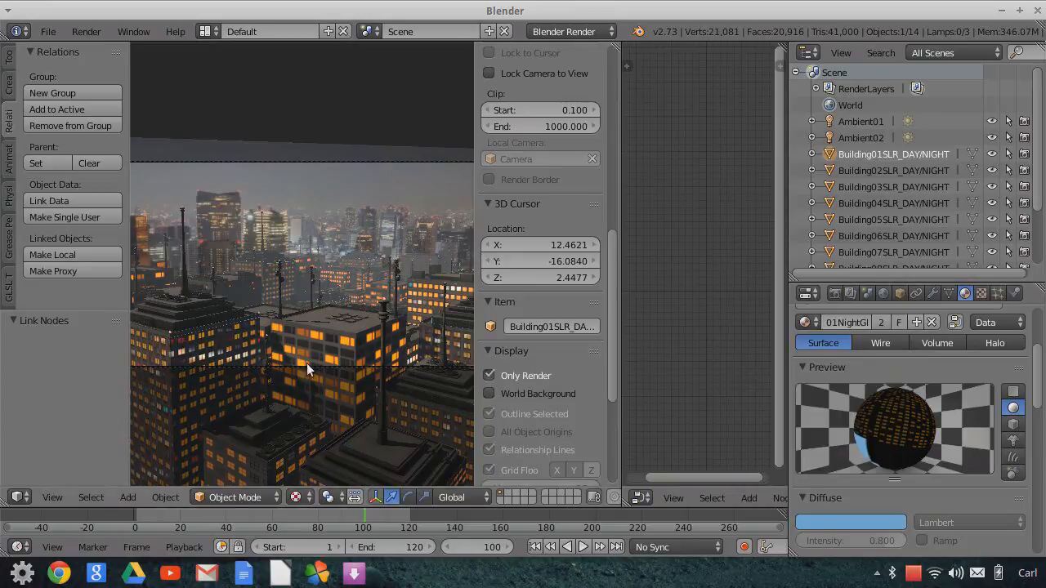
left_click(814, 523)
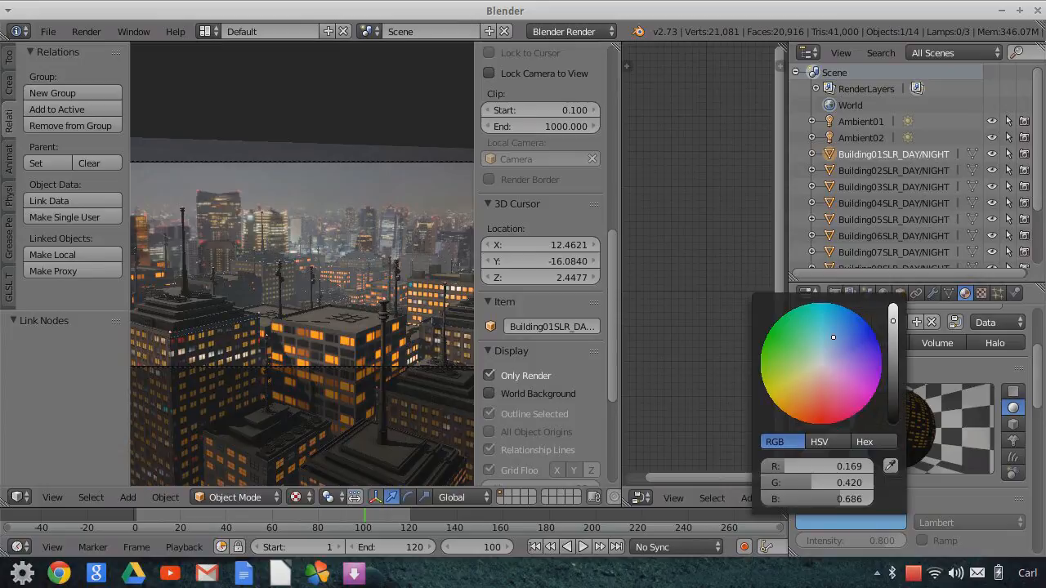
left_click_drag(893, 322, 894, 324)
left_click(859, 350)
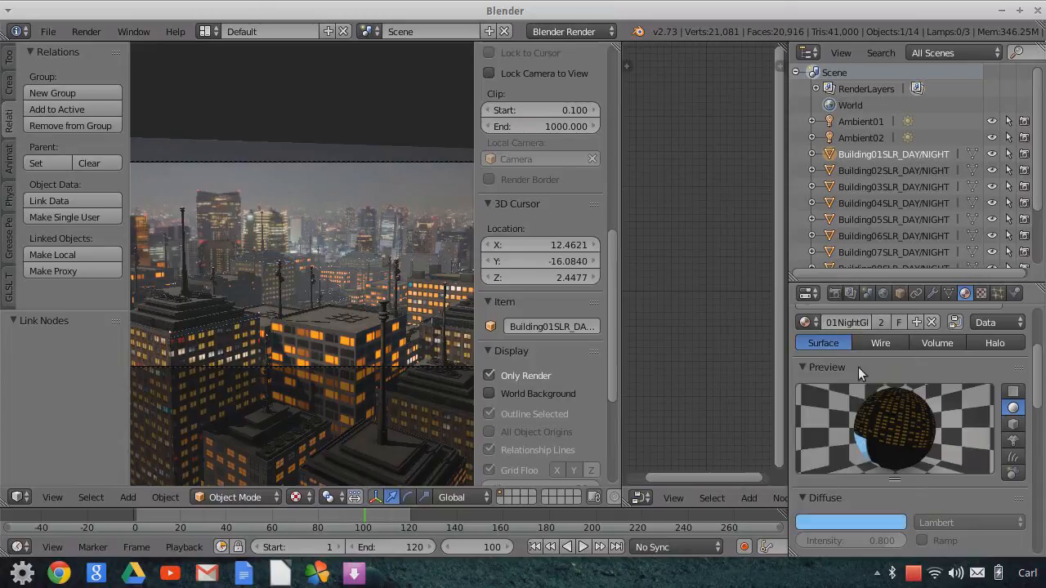
Shift the 01NightGlow diffuse colour to a deeper, more saturated blue, keeping B at 1.000
left_click(859, 521)
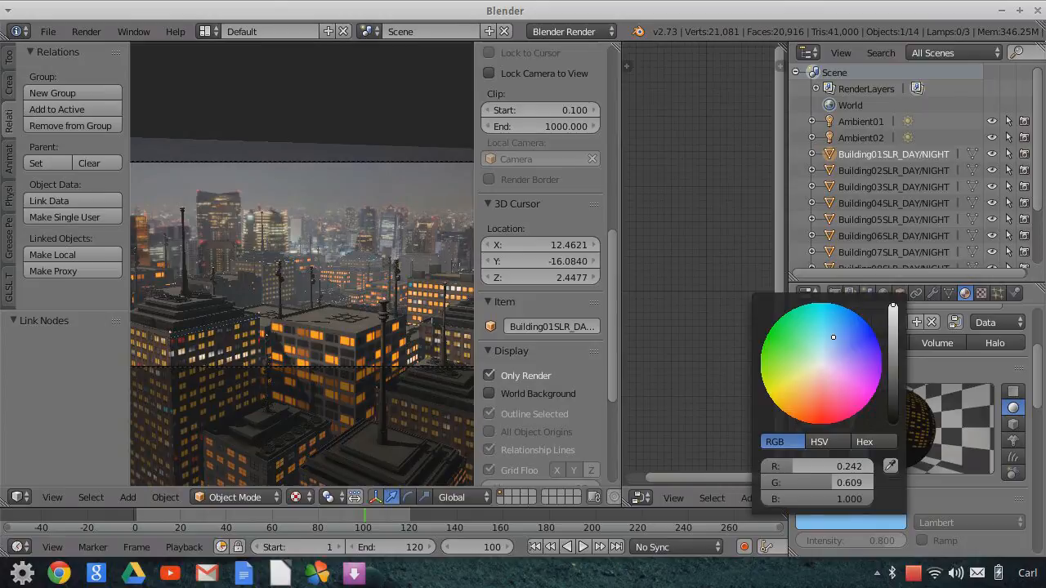
left_click(843, 321)
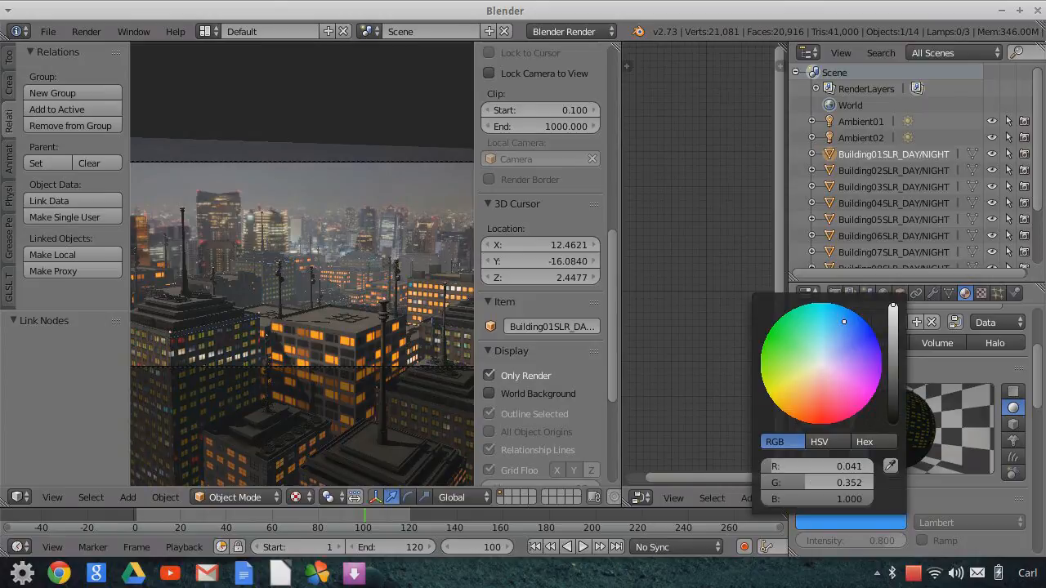
left_click(851, 325)
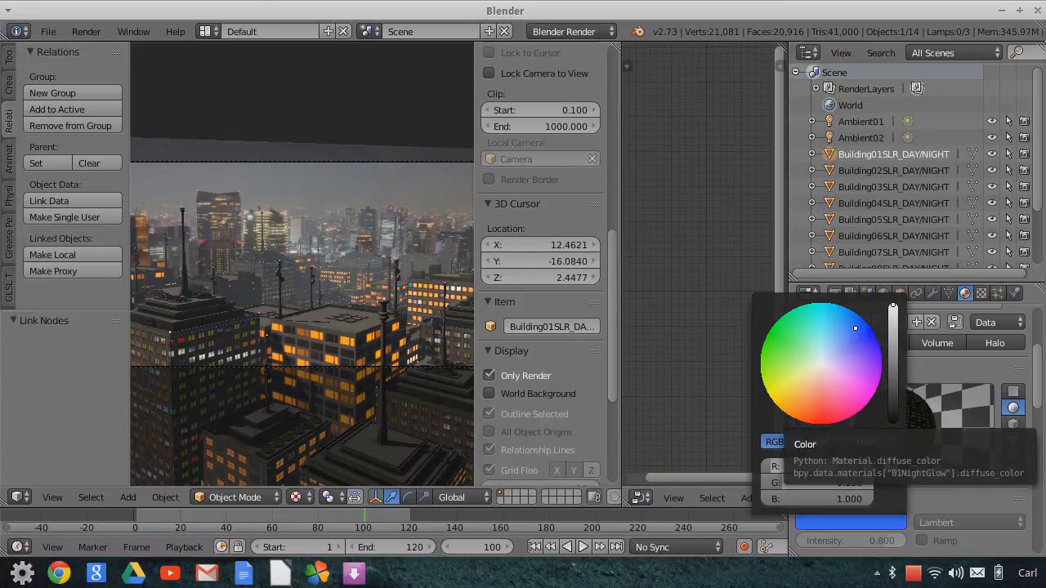
Lighten the 01NightGlow diffuse colour to a paler, less saturated blue
left_click(844, 339)
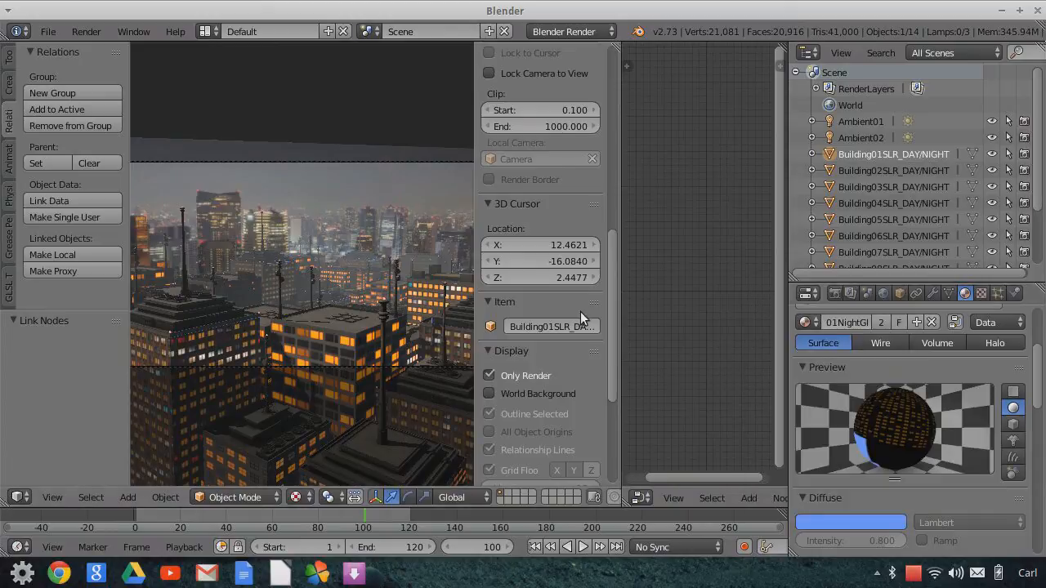
Set the blend type of the texture in Building07's 07NightGlow material to Multiply
scroll(900, 251, "down", 4)
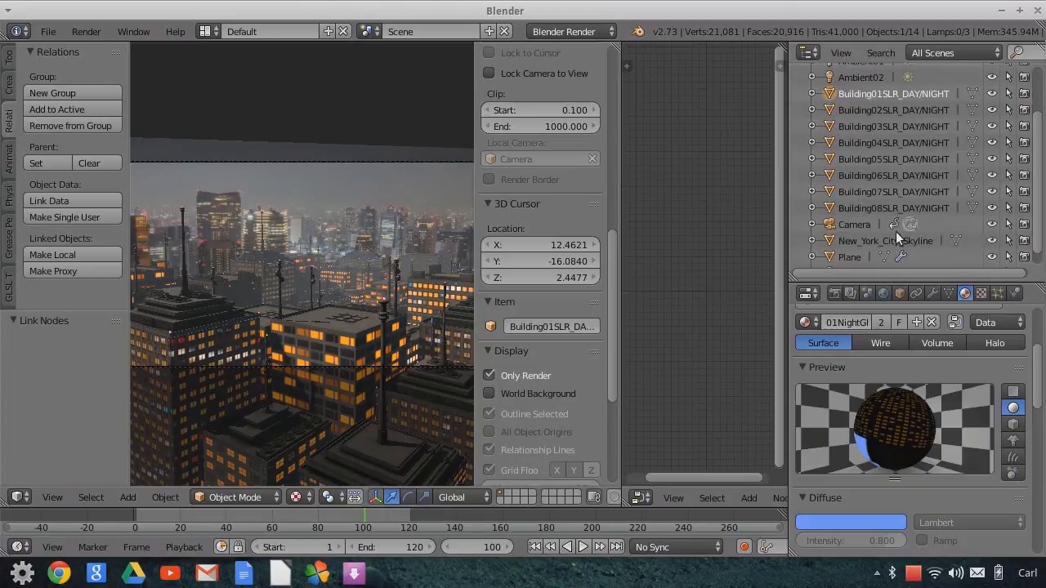
left_click(864, 190)
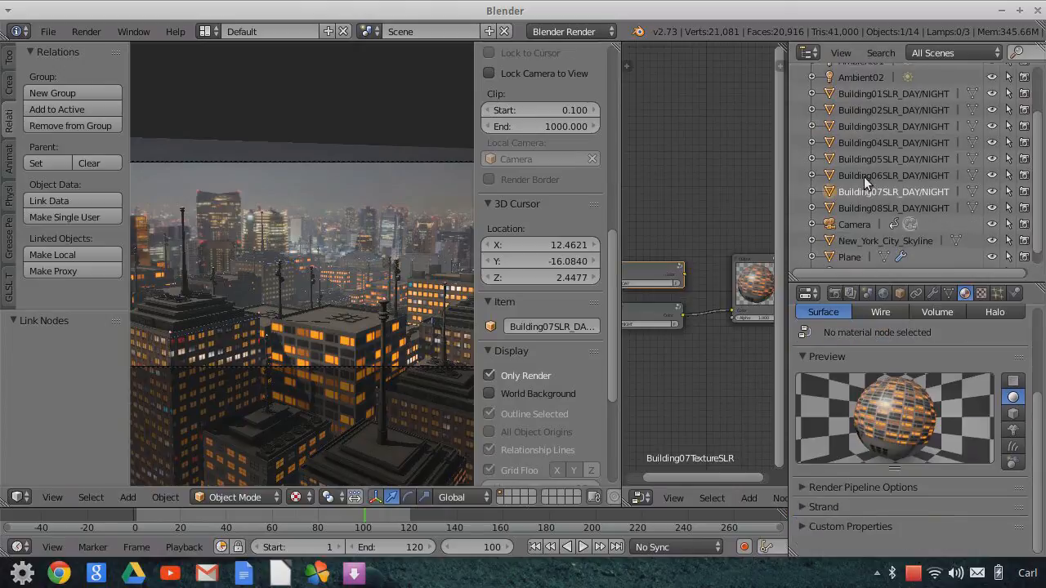
left_click(864, 177)
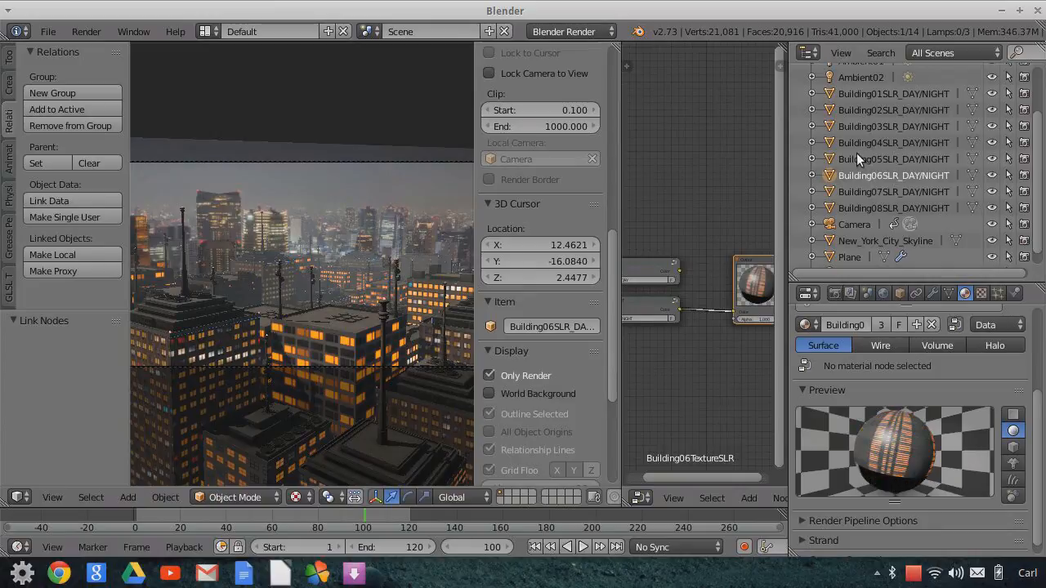
left_click(851, 157)
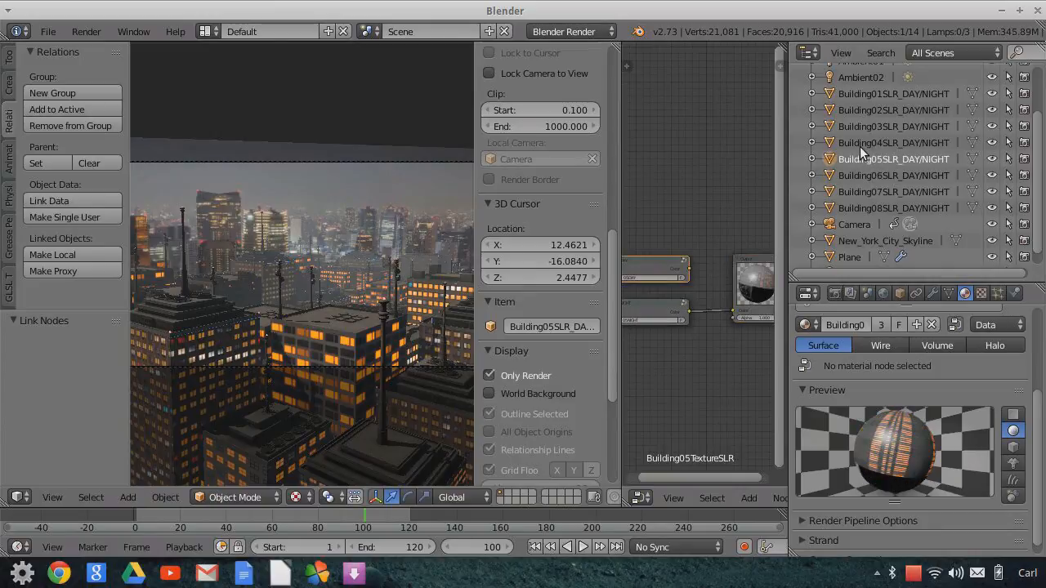
left_click(864, 194)
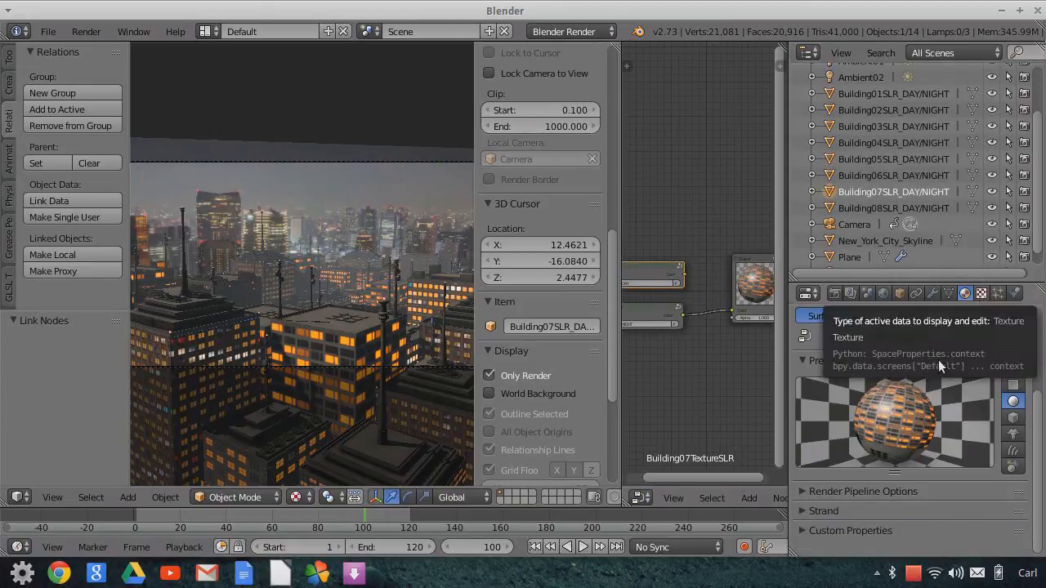
scroll(940, 381, "up", 5)
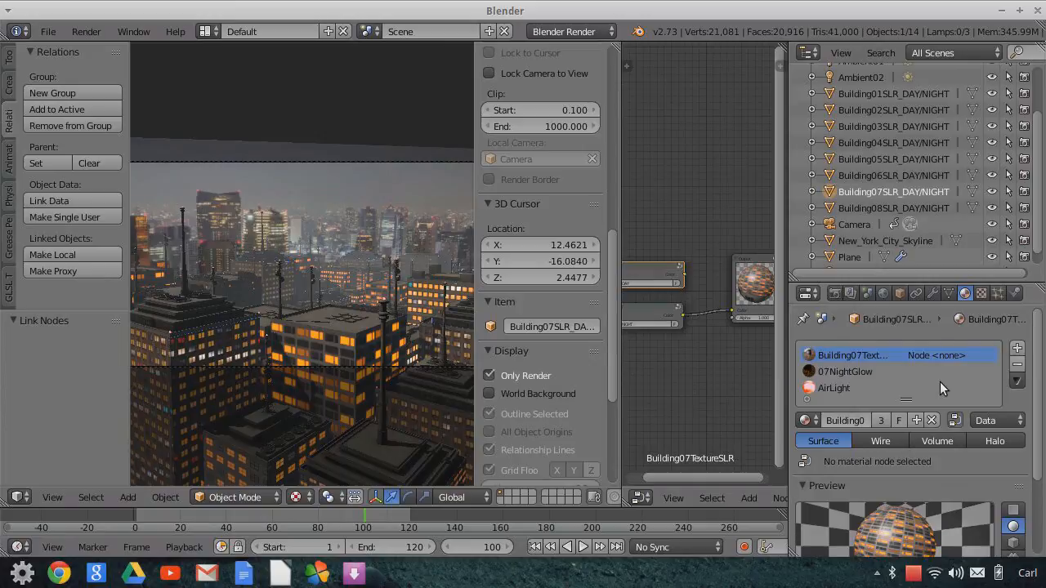
left_click(934, 374)
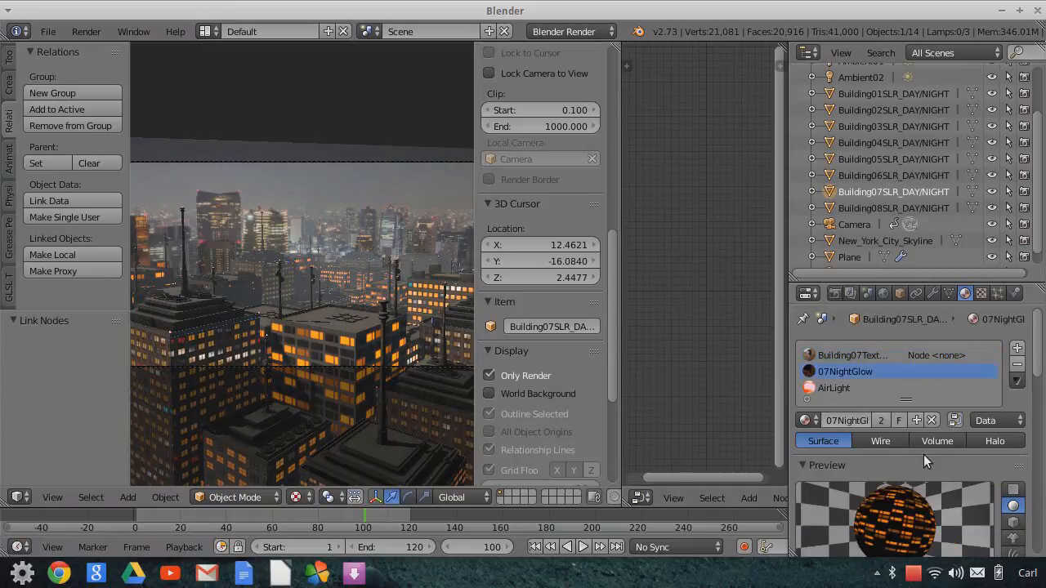
left_click(981, 293)
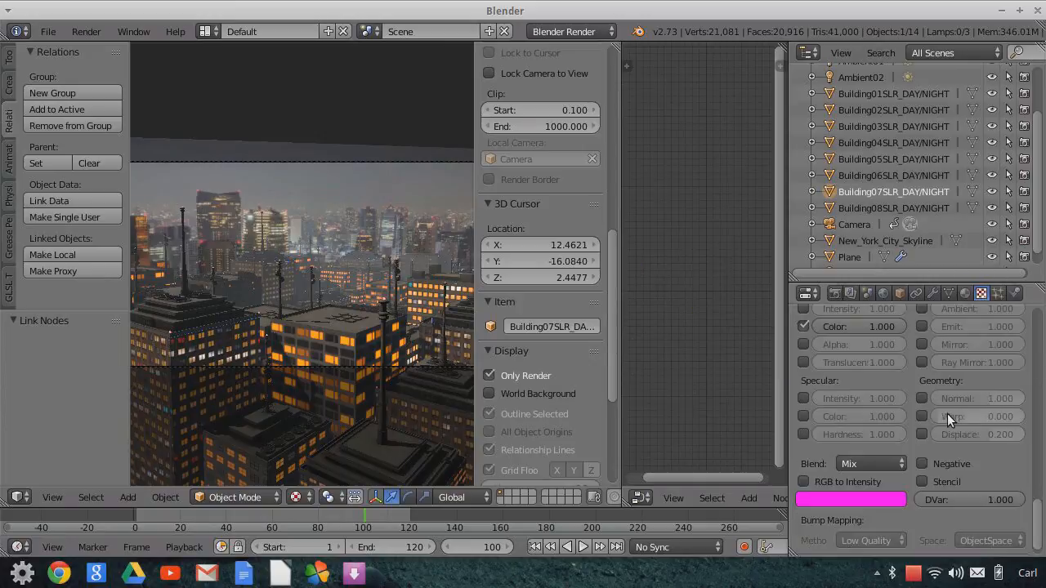
scroll(947, 414, "down", 1)
left_click(902, 446)
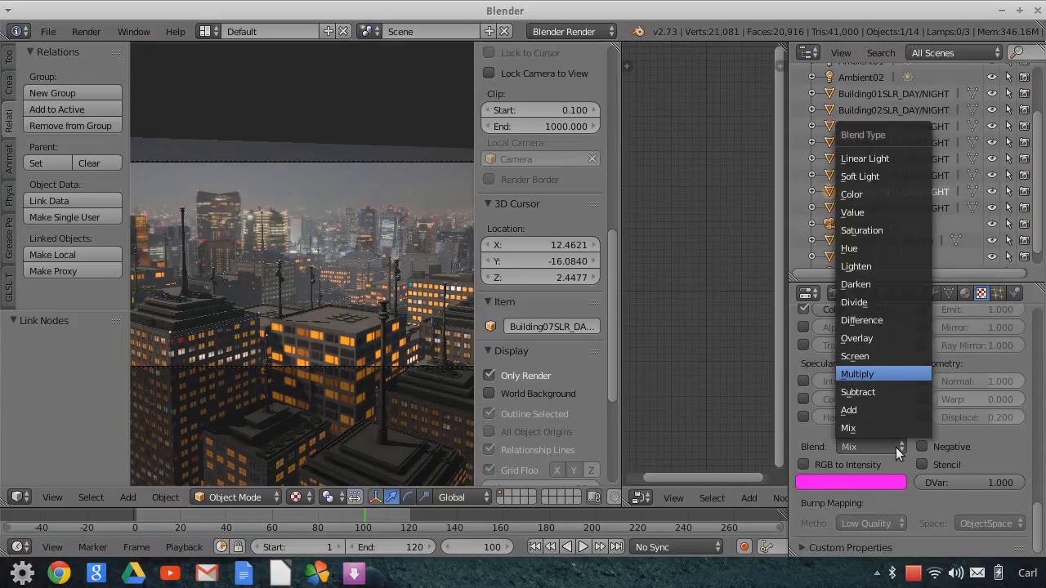
key("Return")
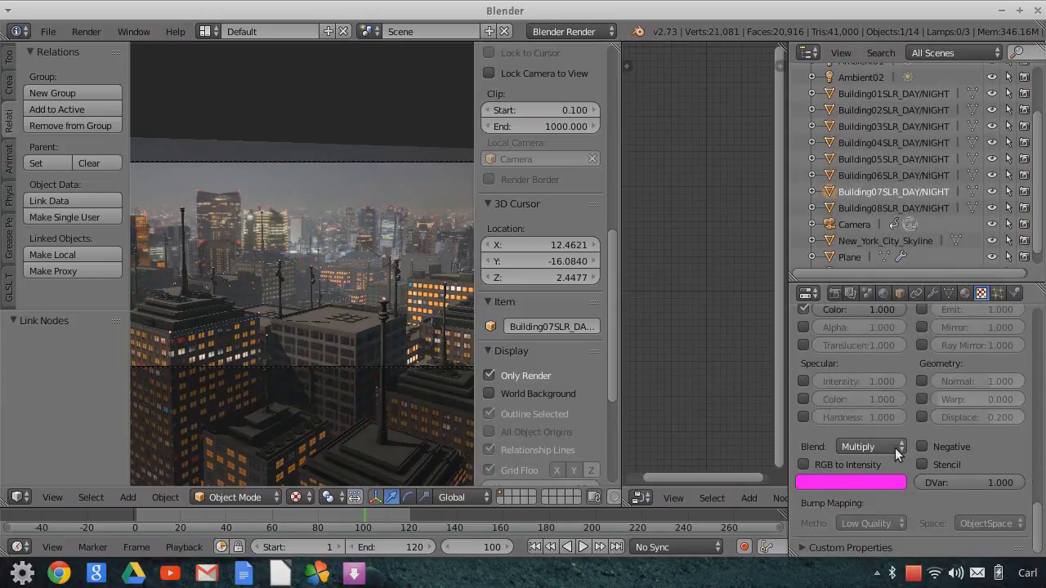
Brighten the 07NightGlow material's diffuse colour to pure white, with R, G and B at 1.000
scroll(864, 453, "up", 4)
scroll(864, 453, "up", 10)
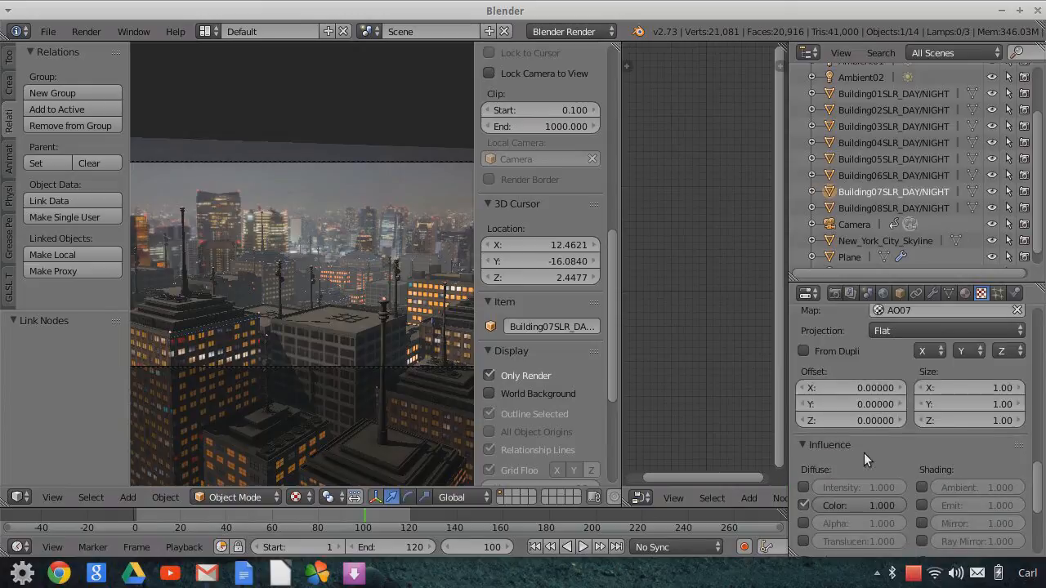
scroll(864, 453, "up", 6)
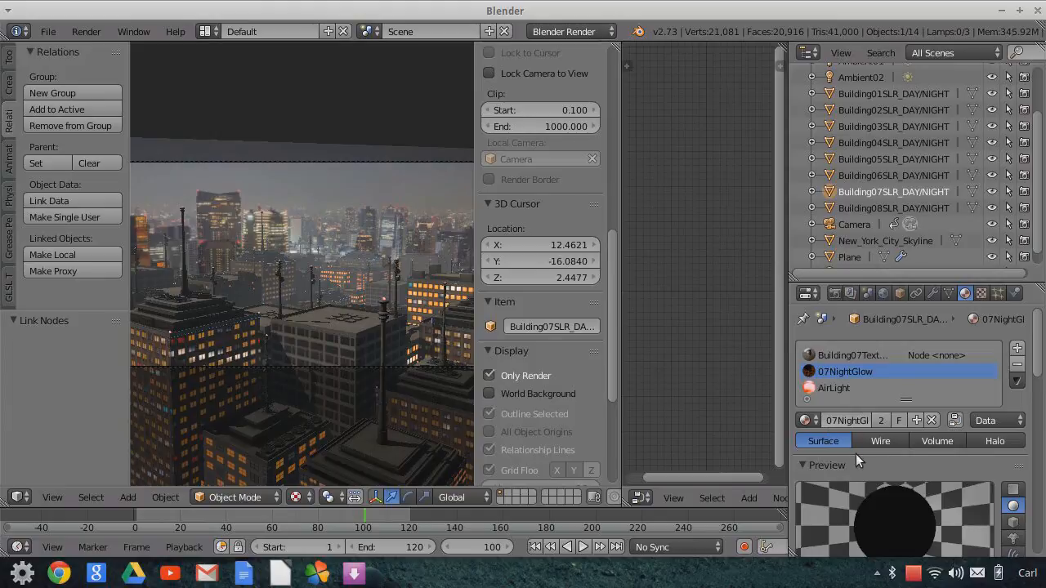
scroll(856, 453, "down", 5)
left_click(848, 458)
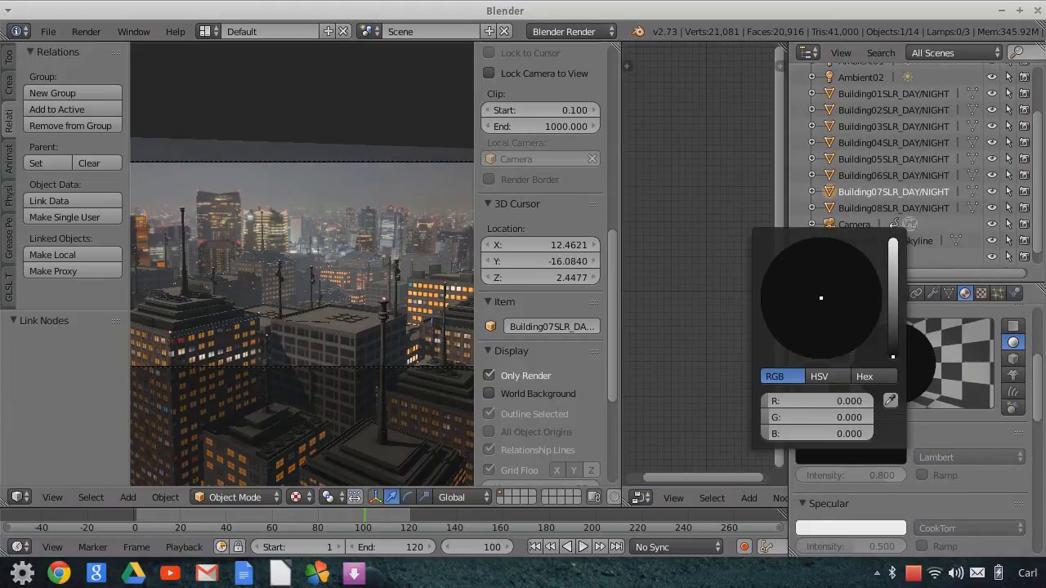
left_click(893, 245)
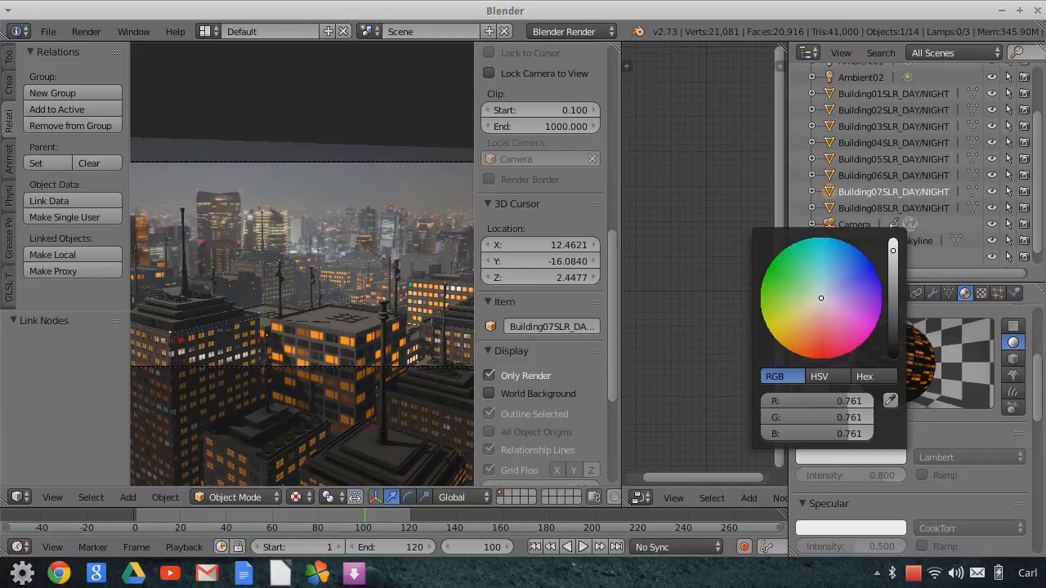
left_click_drag(893, 251, 893, 250)
scroll(837, 302, "up", 3)
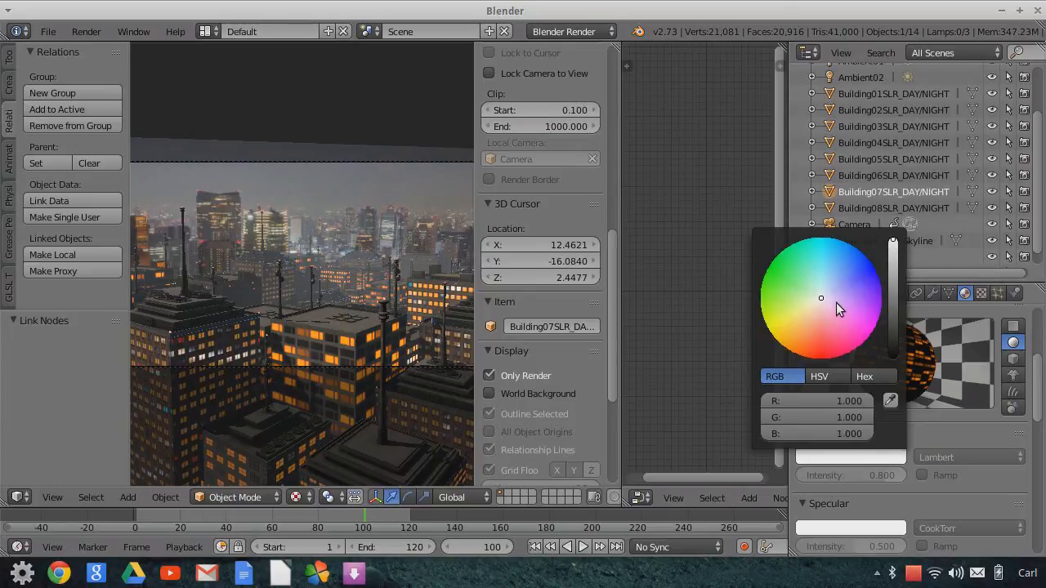
Try pale violet, light blue and cyan tints on the 07NightGlow diffuse colour
left_click(836, 303)
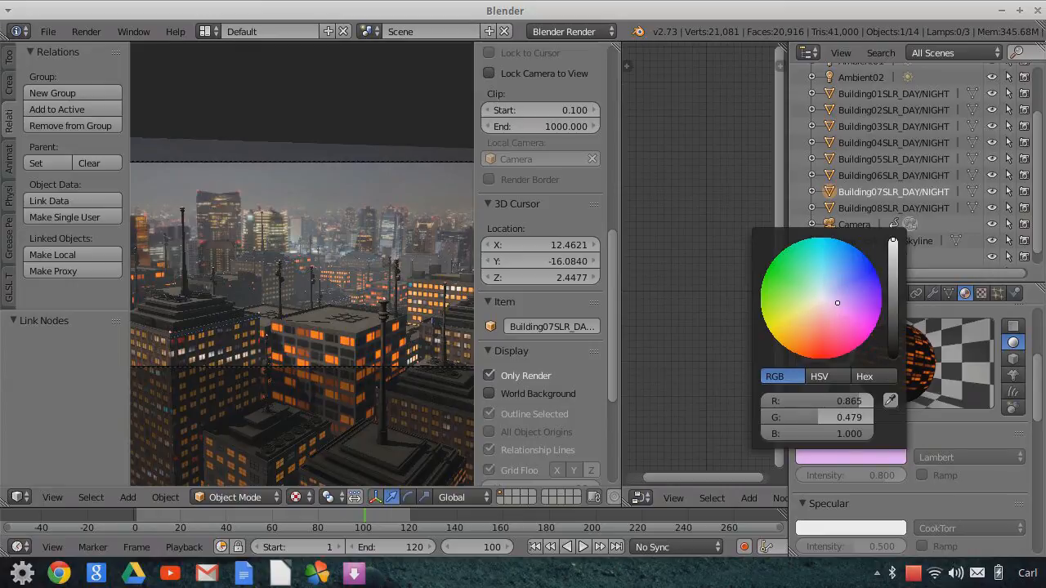
left_click(826, 278)
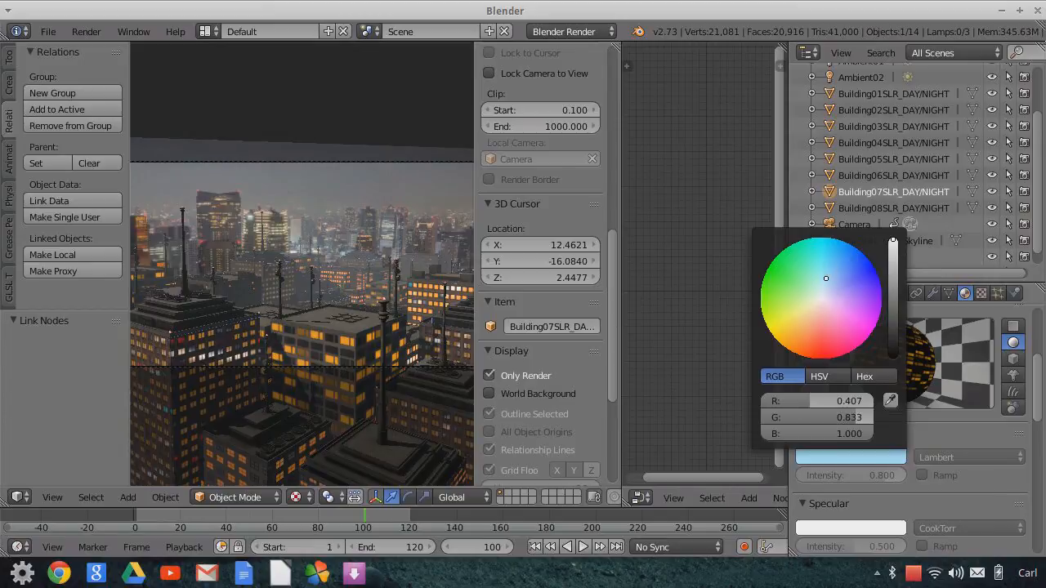
left_click(826, 261)
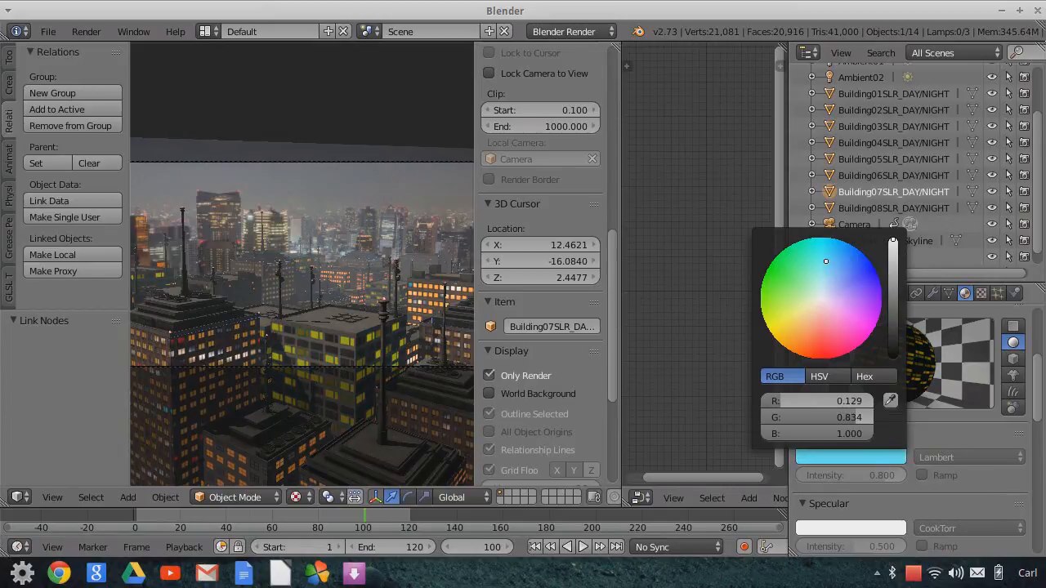
Tint the 07NightGlow diffuse colour a soft blue and darken it to R 0.215, G 0.301 and B 0.429
left_click(826, 279)
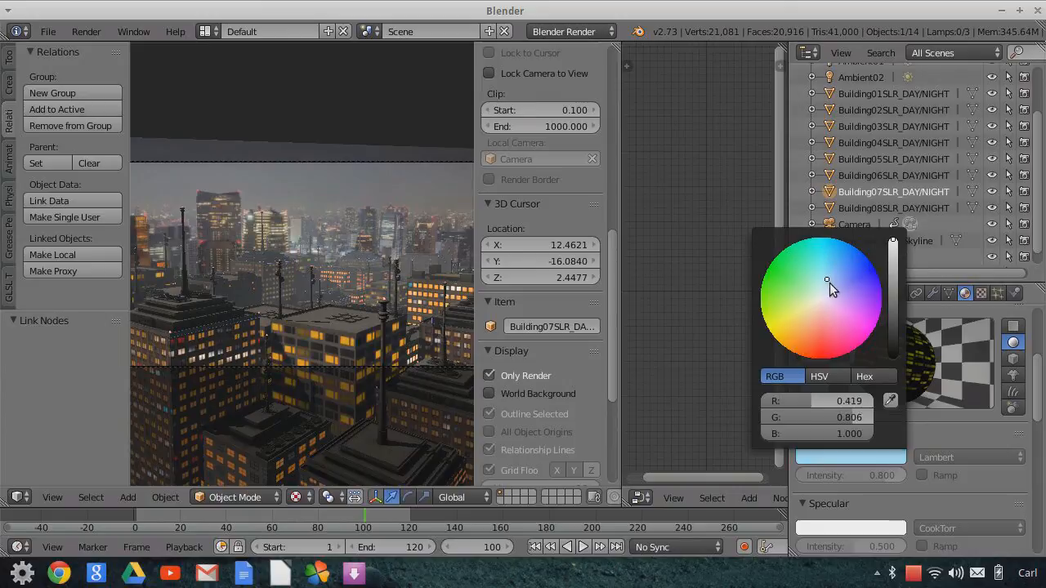
left_click(828, 283)
left_click(832, 458)
left_click(894, 288)
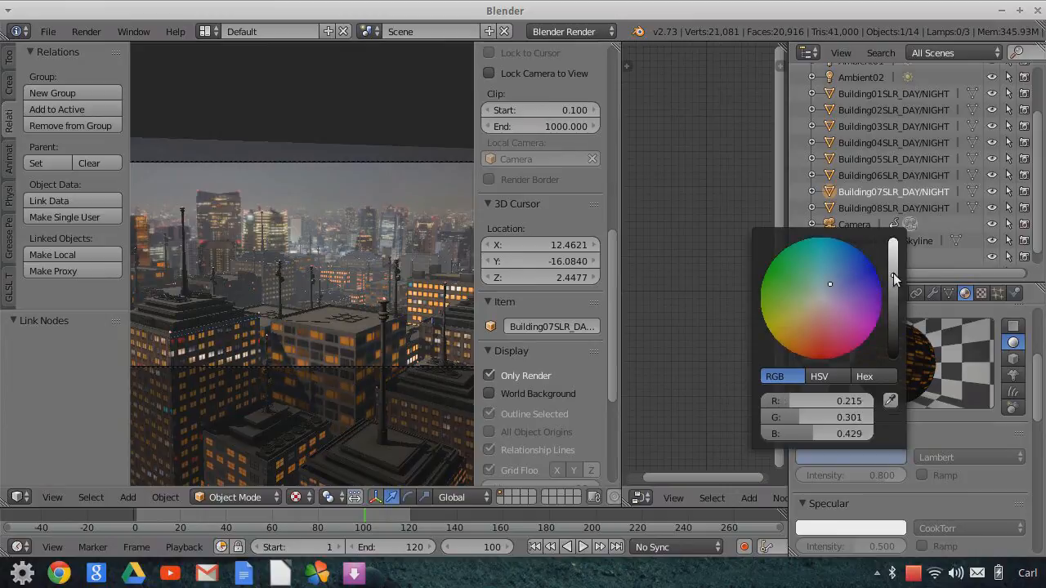
Inspect Building07's window glow in the camera view and widen the 3D view by merging the node editor area into it
scroll(353, 363, "up", 1)
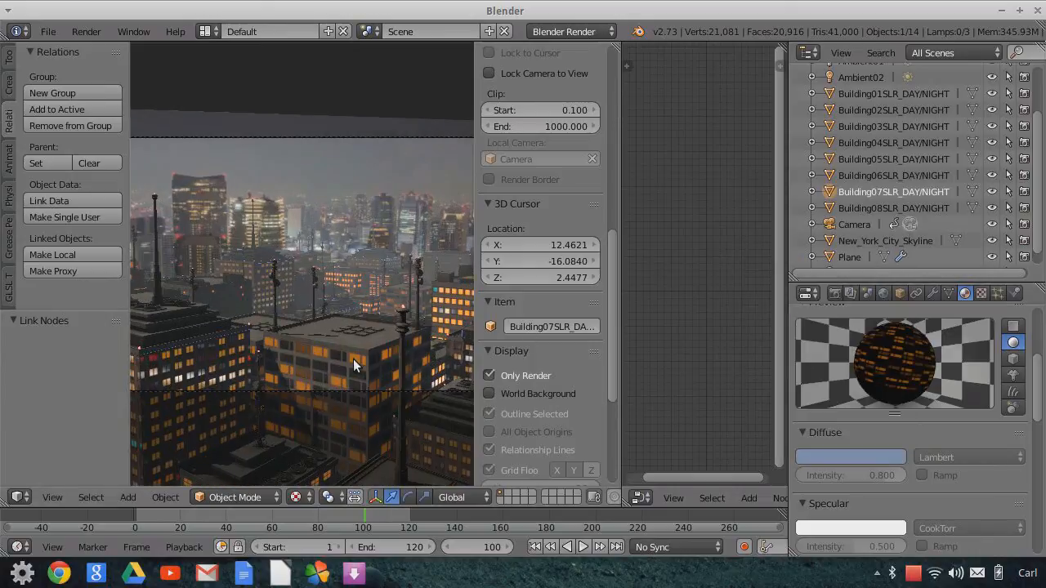
scroll(353, 364, "down", 2)
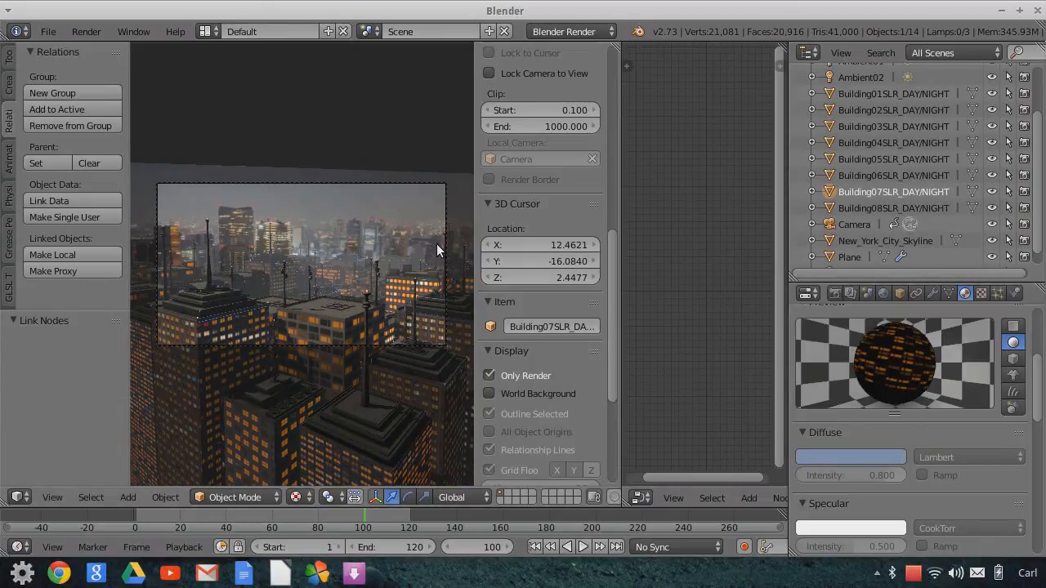
scroll(309, 342, "up", 2)
scroll(309, 337, "up", 1)
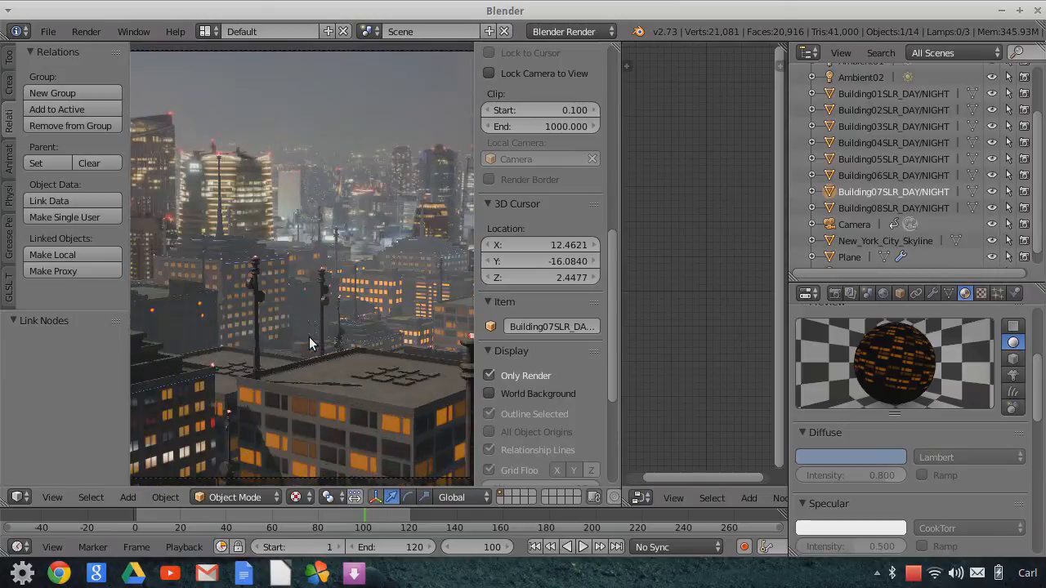
scroll(309, 337, "down", 1)
left_click_drag(618, 46, 747, 201)
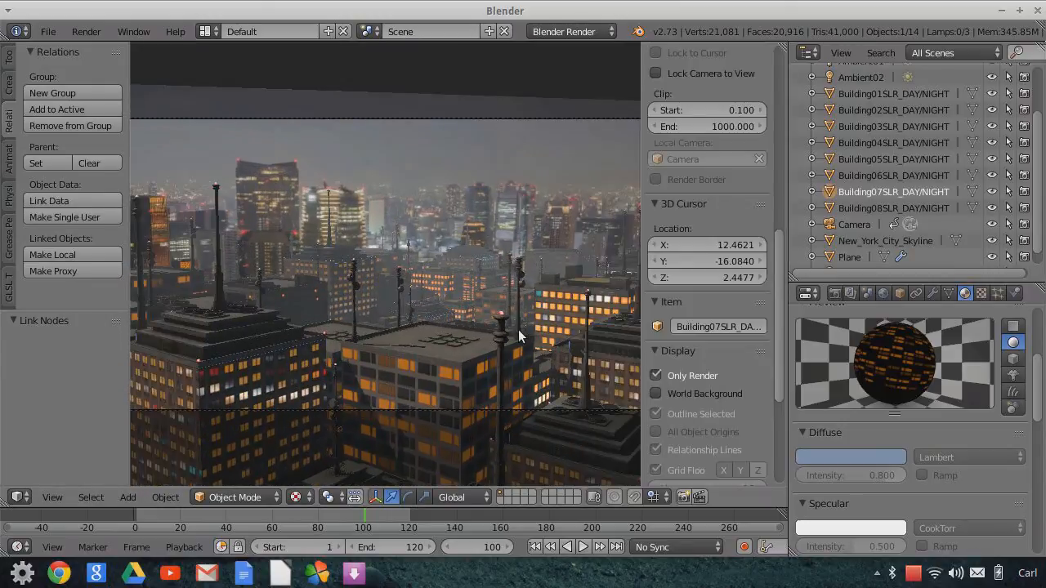
Render the first frame of the night city, then return the render area to the 3D View
scroll(519, 330, "down", 1)
left_click(535, 547)
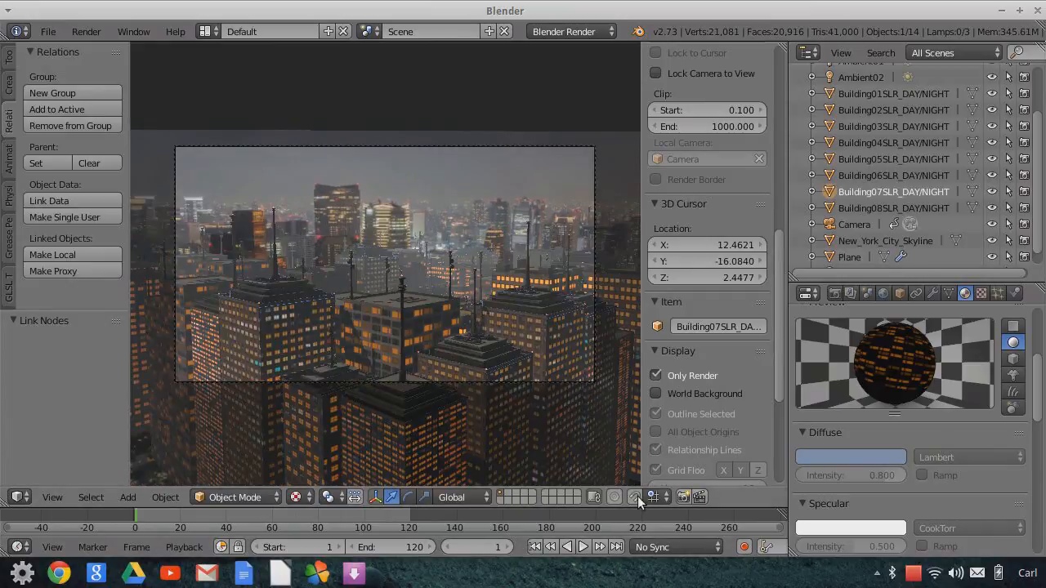
left_click(682, 497)
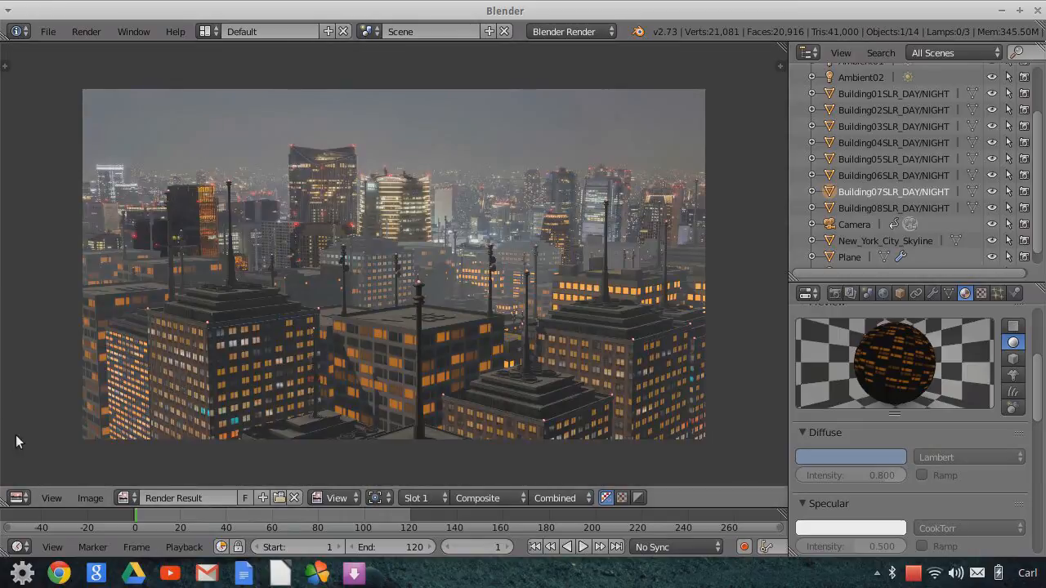
left_click(25, 498)
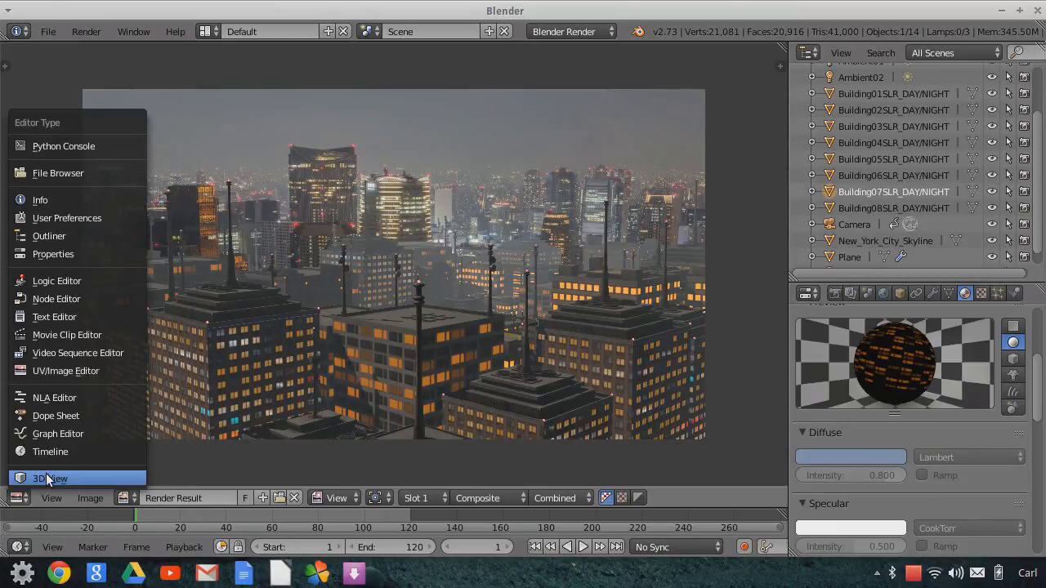
left_click(49, 479)
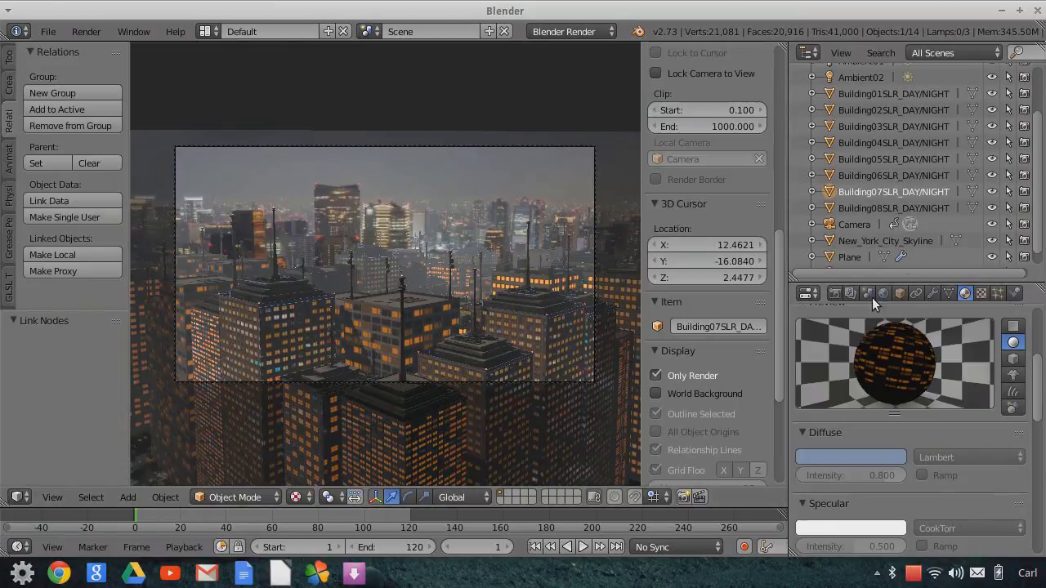
Enlarge the properties area and set the World's mist depth to 40
left_click_drag(907, 282, 909, 215)
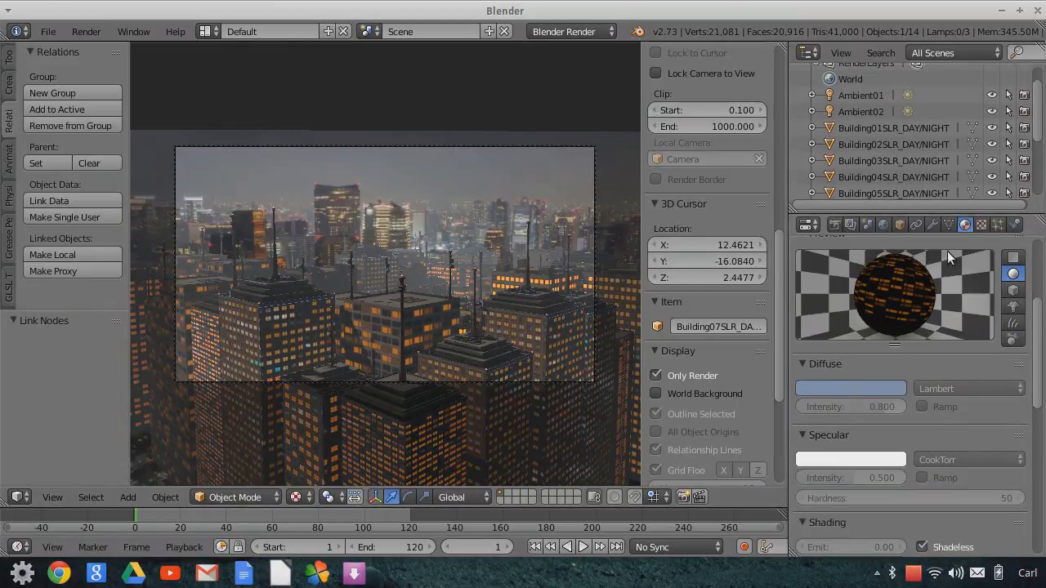
left_click(886, 223)
scroll(931, 337, "down", 5)
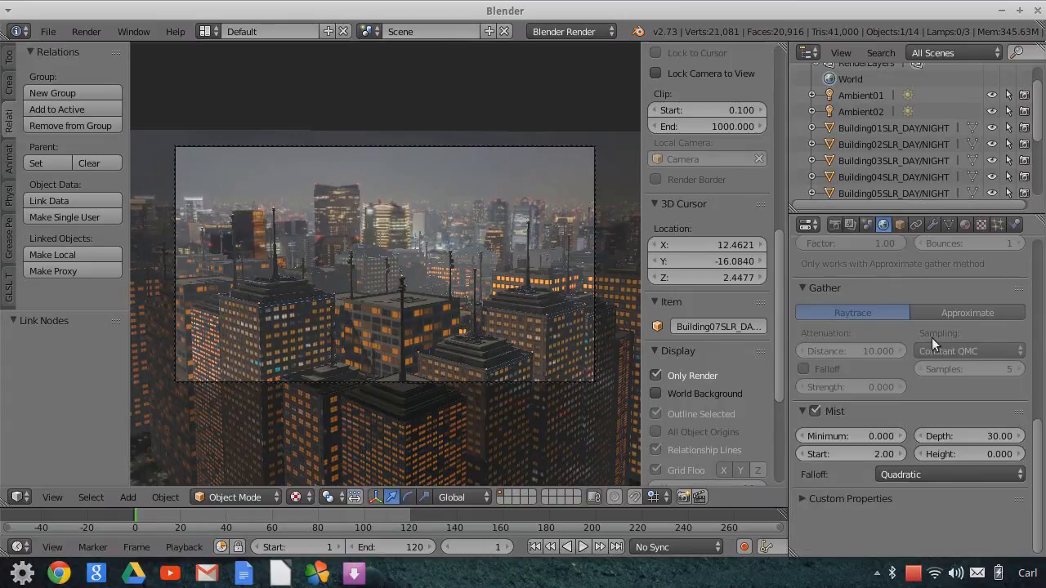
left_click(983, 434)
type("40")
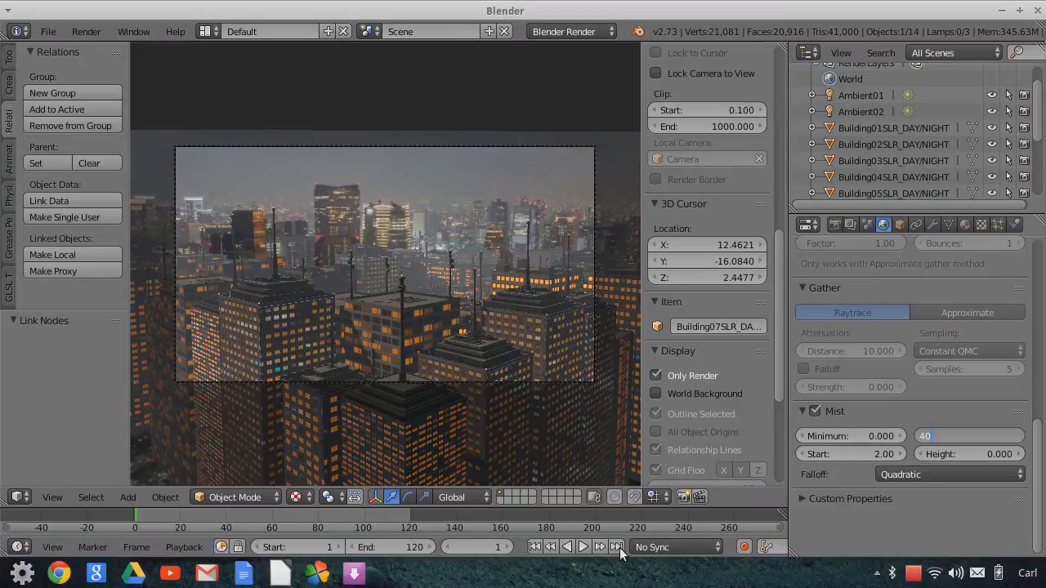
key("Return")
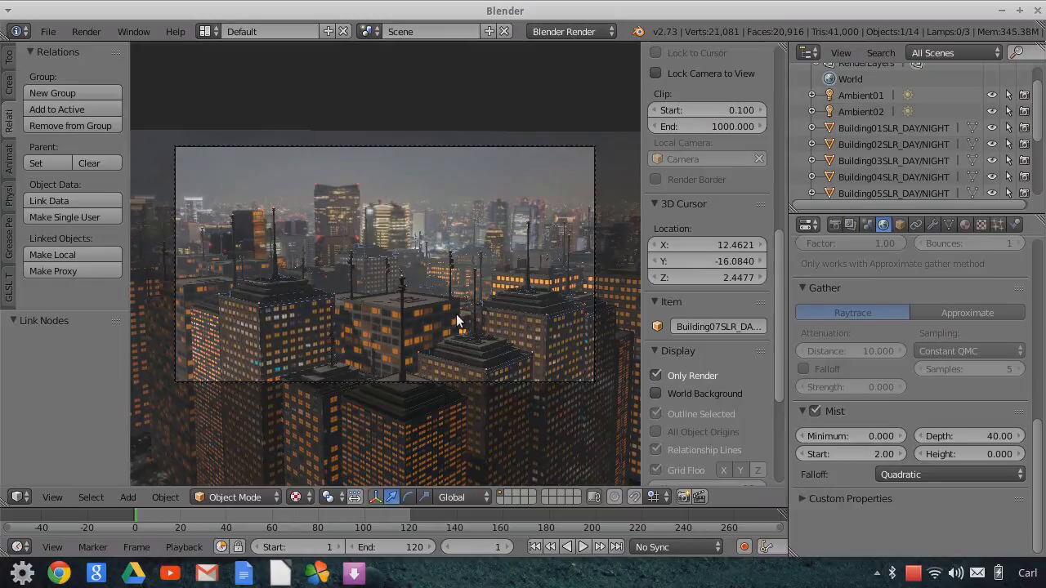
Render the last frame, frame 120, and inspect the night city in the resulting image
left_click(617, 548)
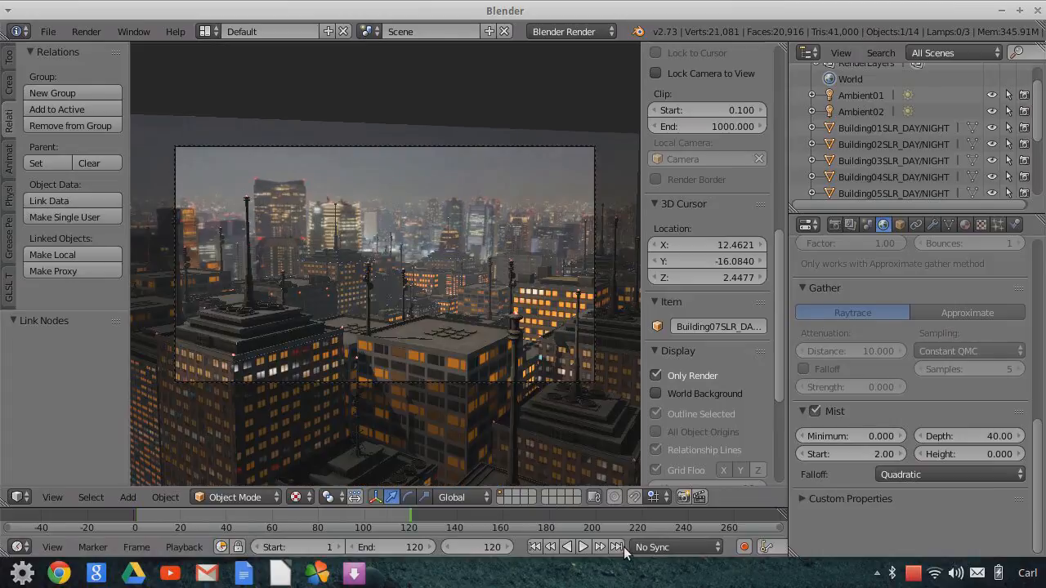
left_click(684, 497)
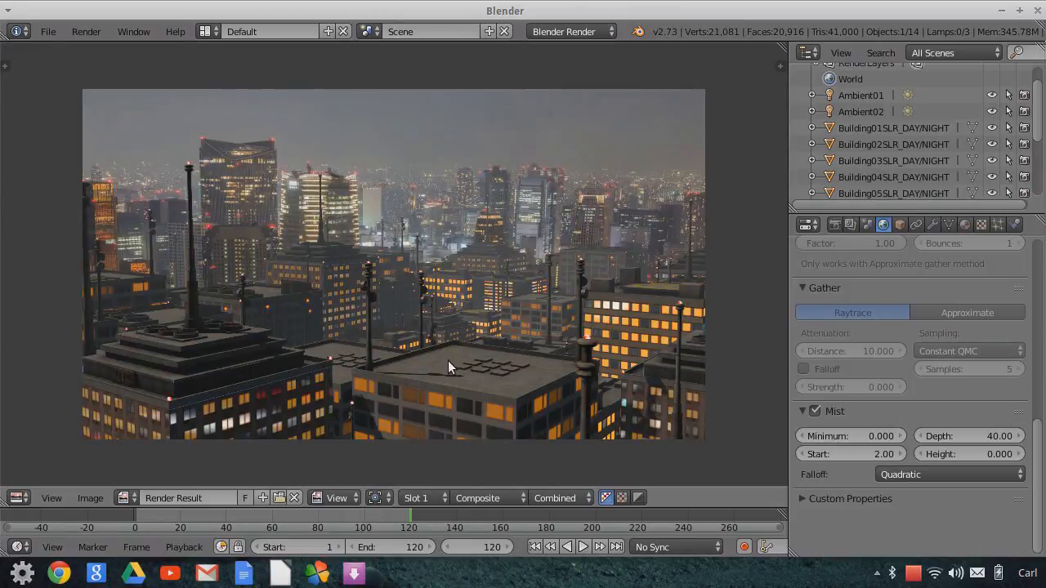
scroll(447, 360, "up", 1)
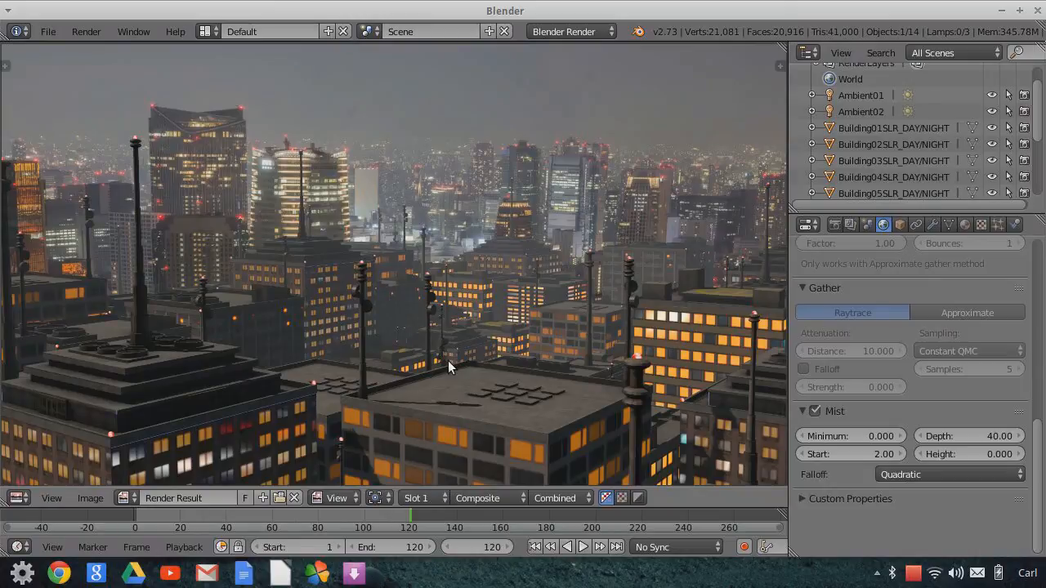
scroll(447, 360, "down", 1)
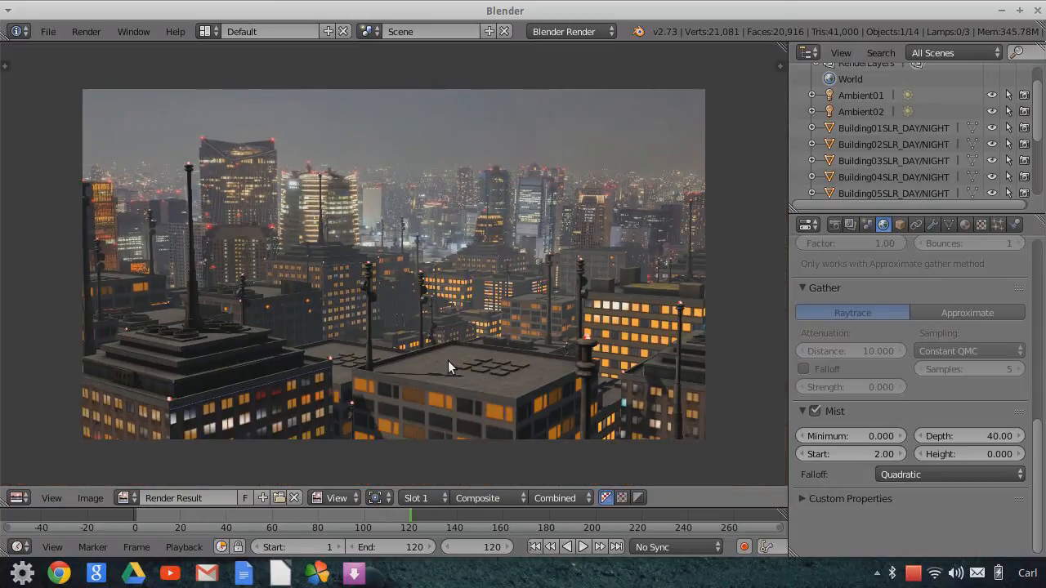